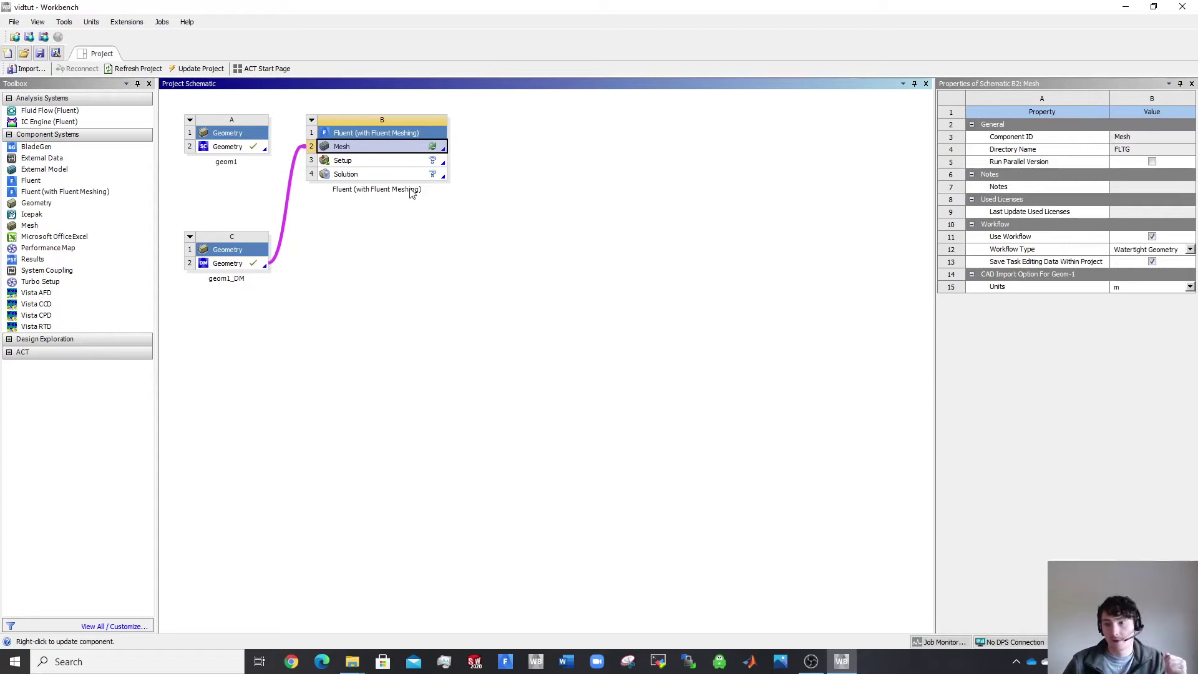
# Set the CAD import units of the Mesh cell to mm and open the cell for meshing.
pyautogui.click(1190, 286)
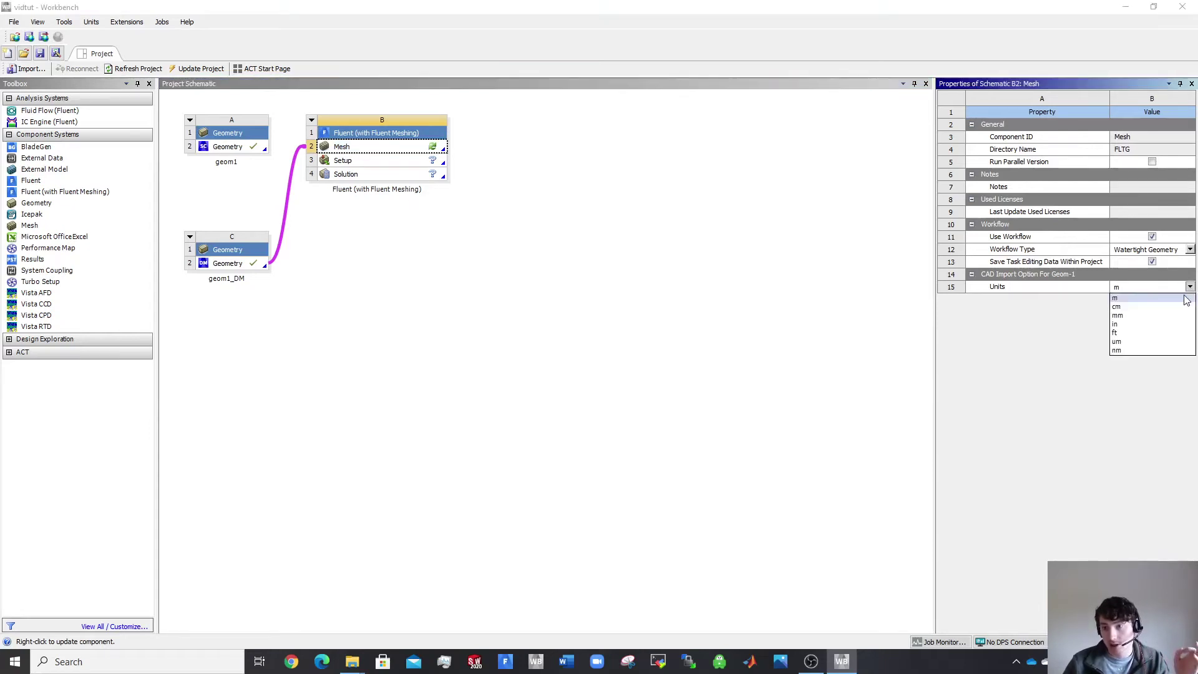
pyautogui.click(1125, 316)
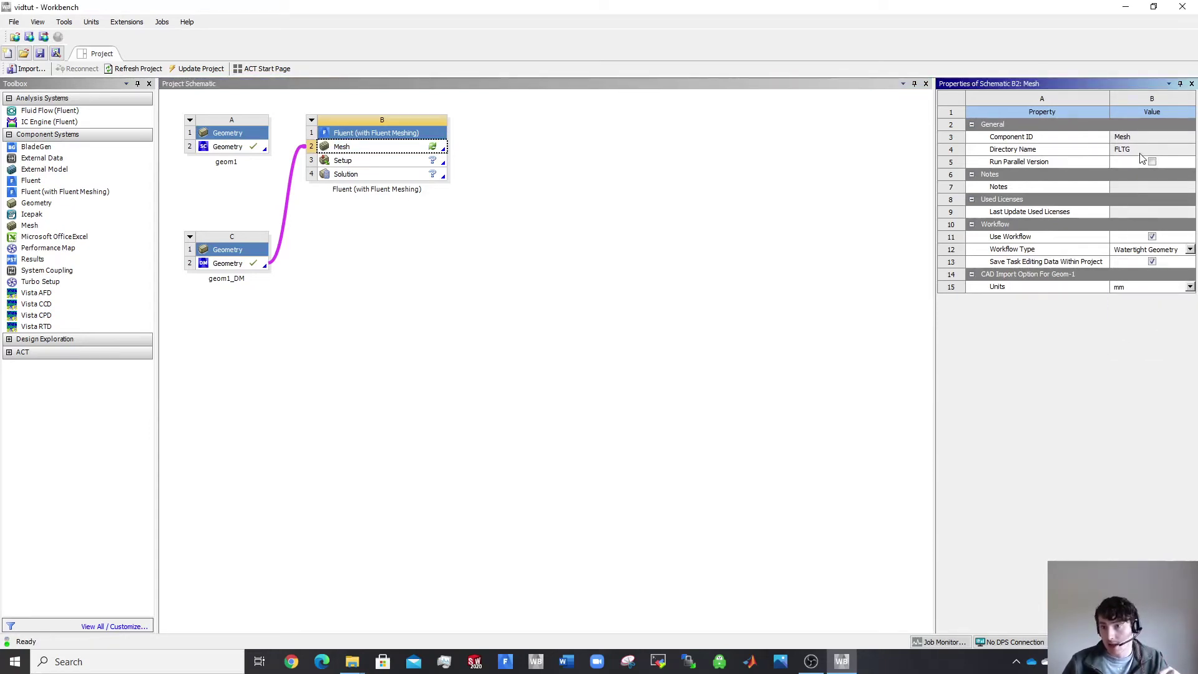
pyautogui.click(382, 150)
pyautogui.doubleClick(381, 149)
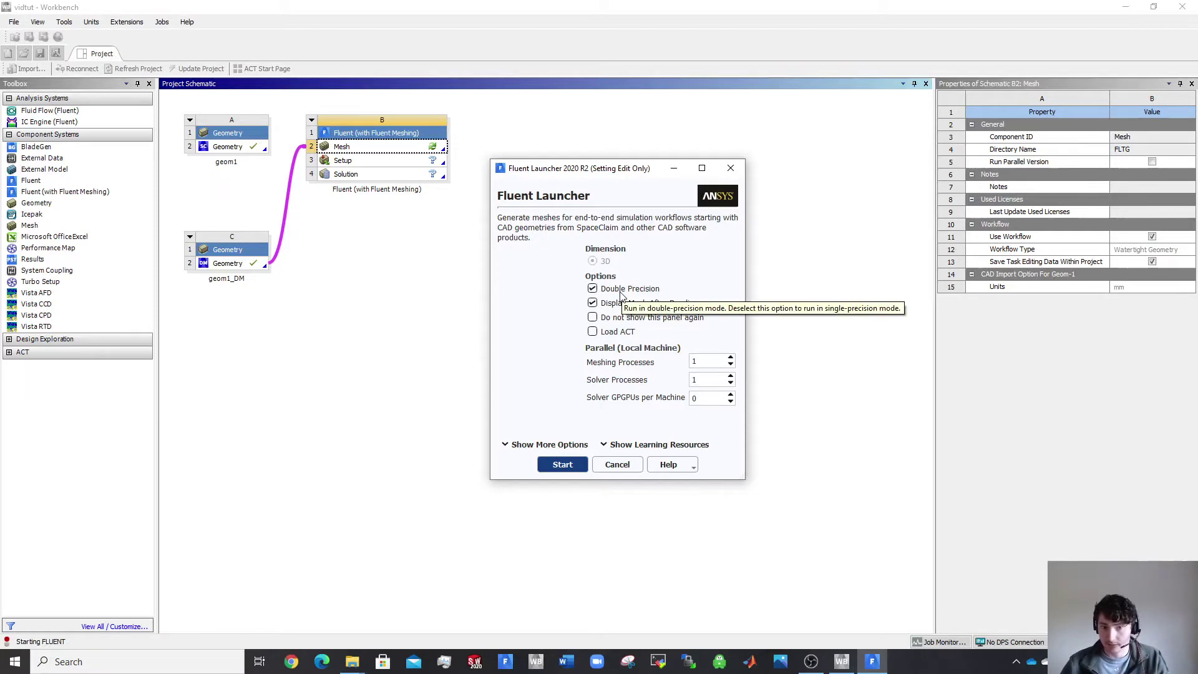
# Set the meshing processes to 7 in the Fluent Launcher and start Fluent.
pyautogui.doubleClick(731, 359)
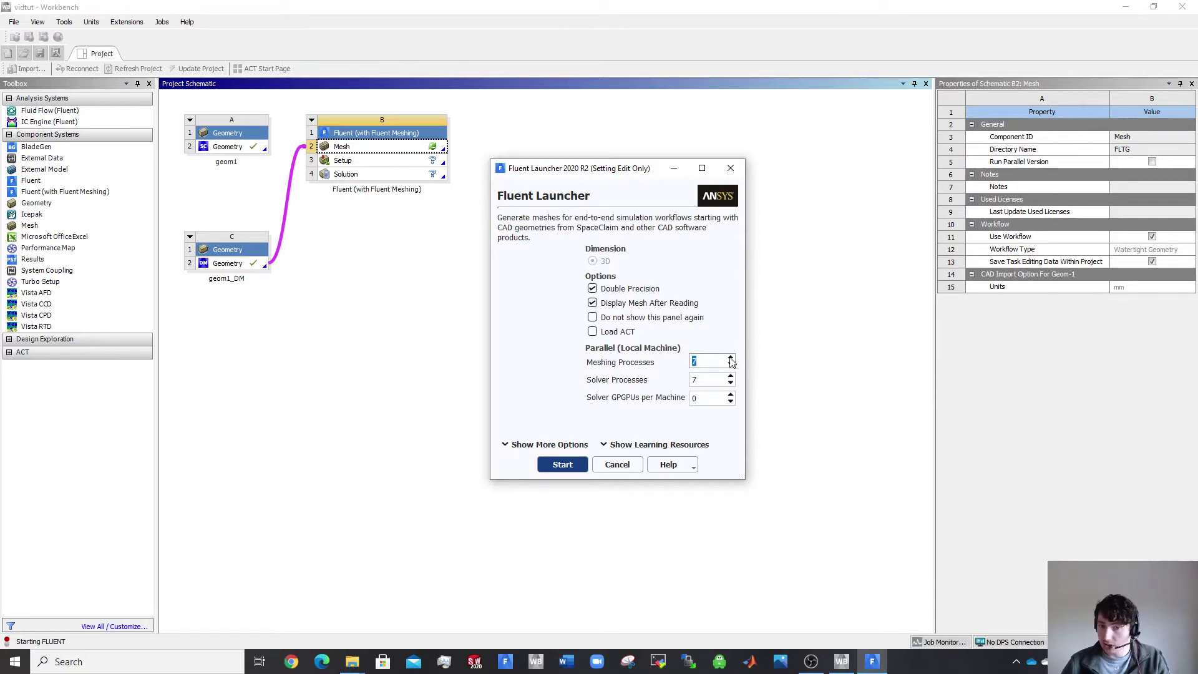
pyautogui.click(730, 359)
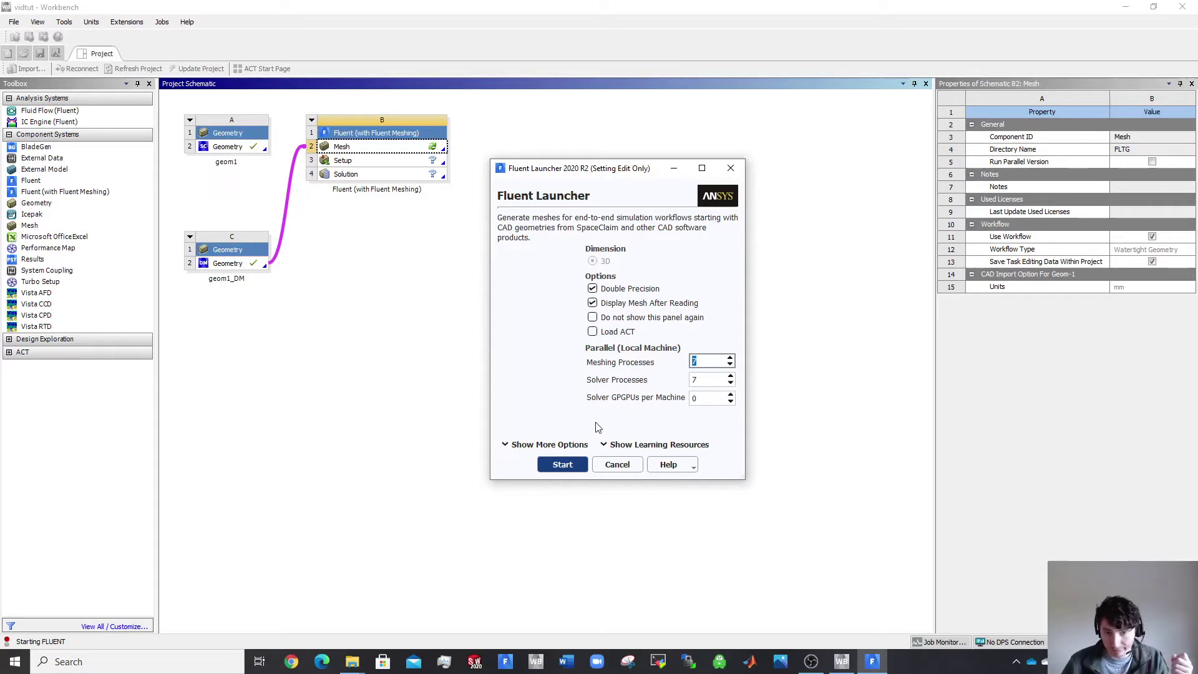
pyautogui.click(564, 464)
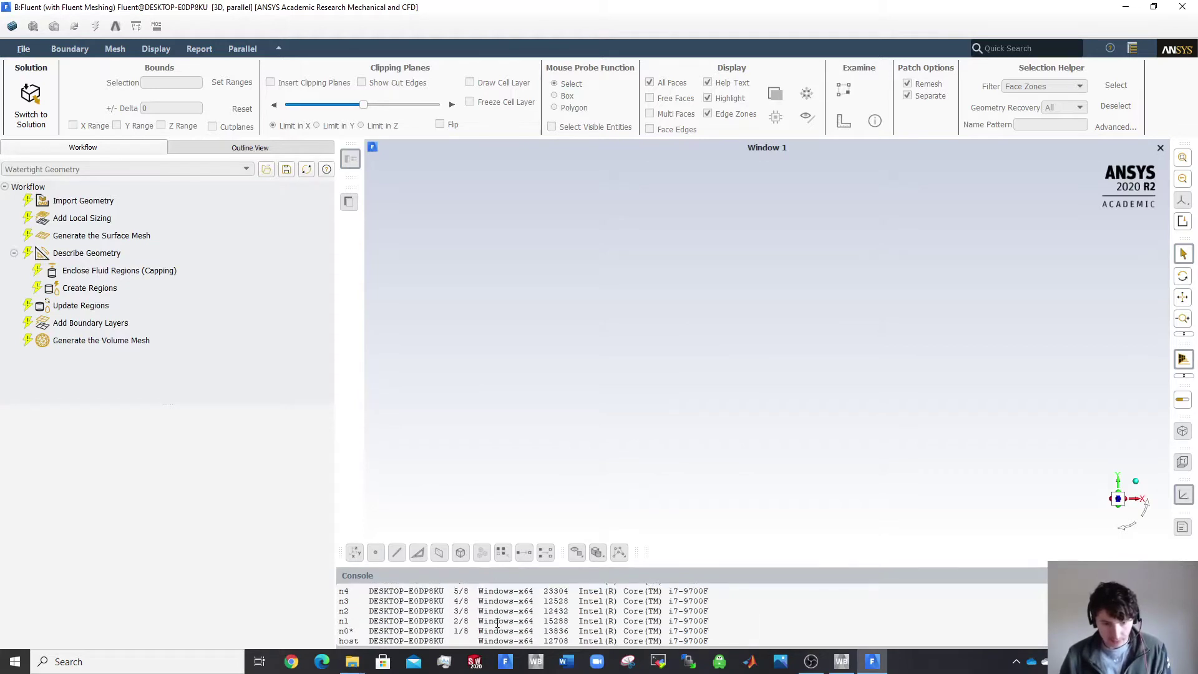
# Check the console's startup output and import the Geom-1.agdb geometry through the Watertight Geometry workflow.
pyautogui.scroll(2, 498, 621)
pyautogui.rightClick(497, 622)
pyautogui.press('Escape')
pyautogui.scroll(2, 465, 611)
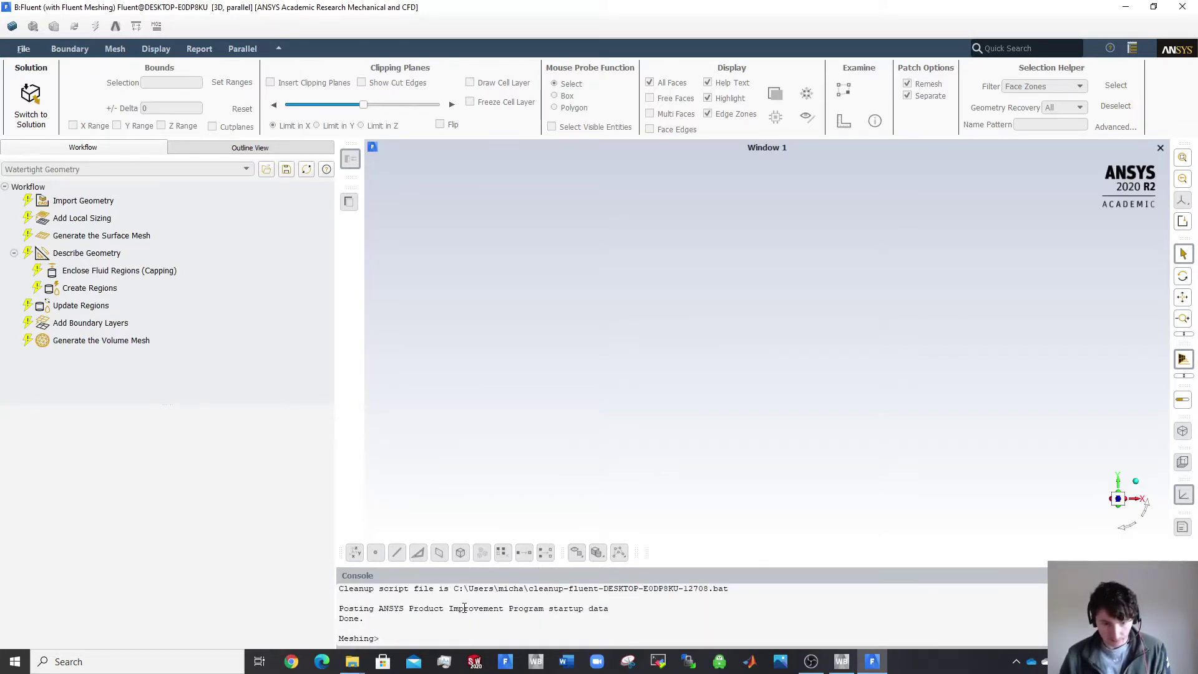
pyautogui.click(52, 198)
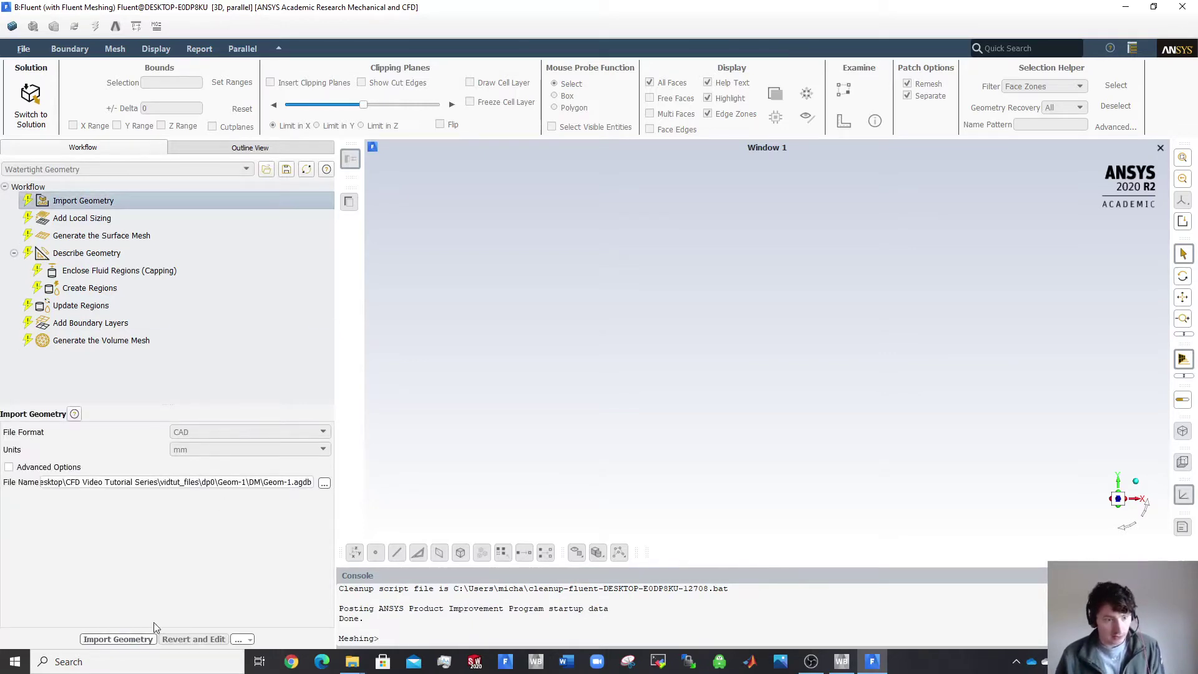
pyautogui.click(118, 640)
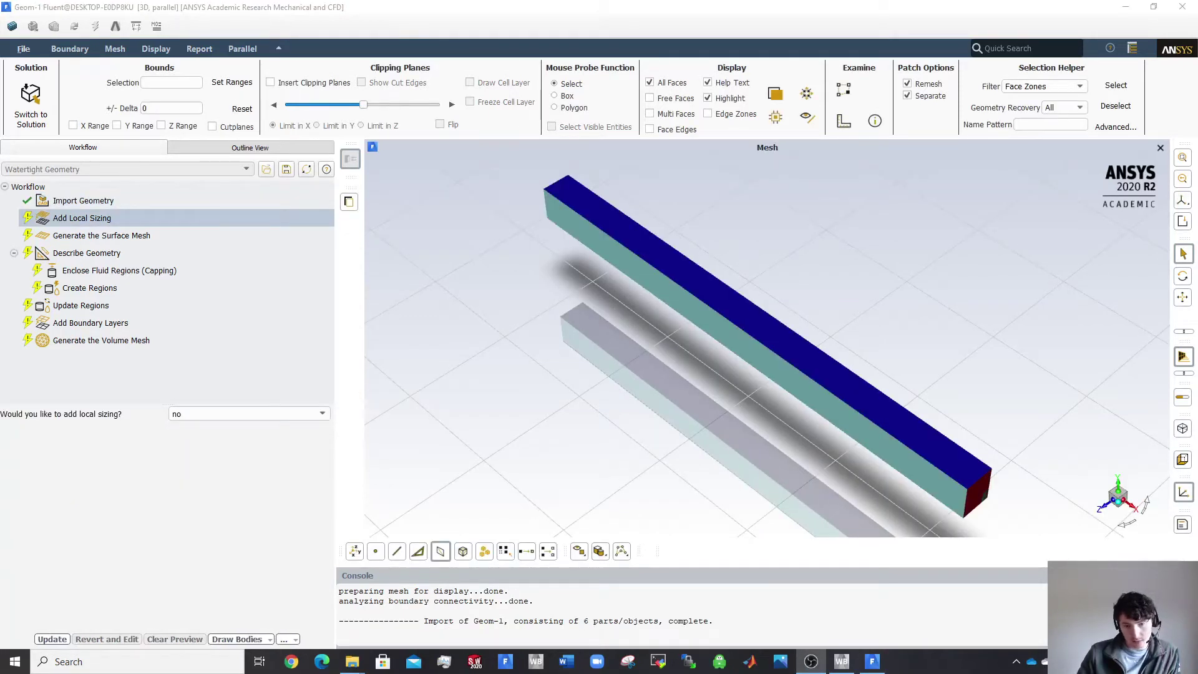
# Enlarge the console and review the geometry import log.
pyautogui.click(668, 571)
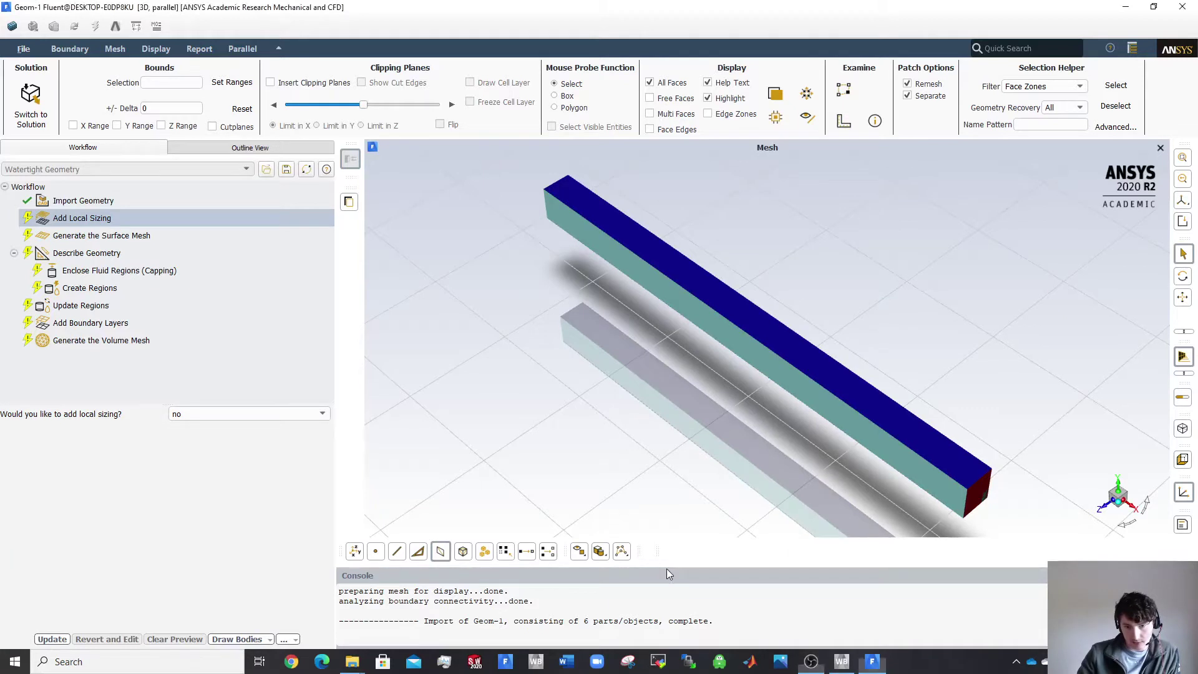
pyautogui.moveTo(668, 569); pyautogui.dragTo(675, 477)
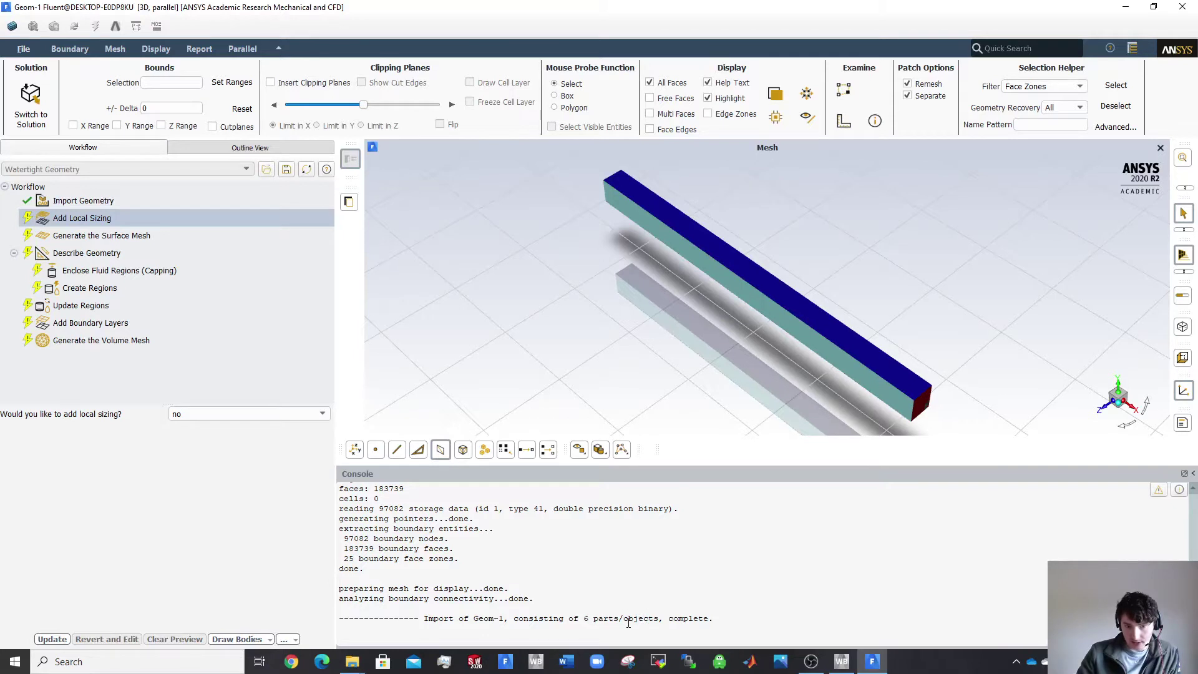
pyautogui.scroll(2, 463, 584)
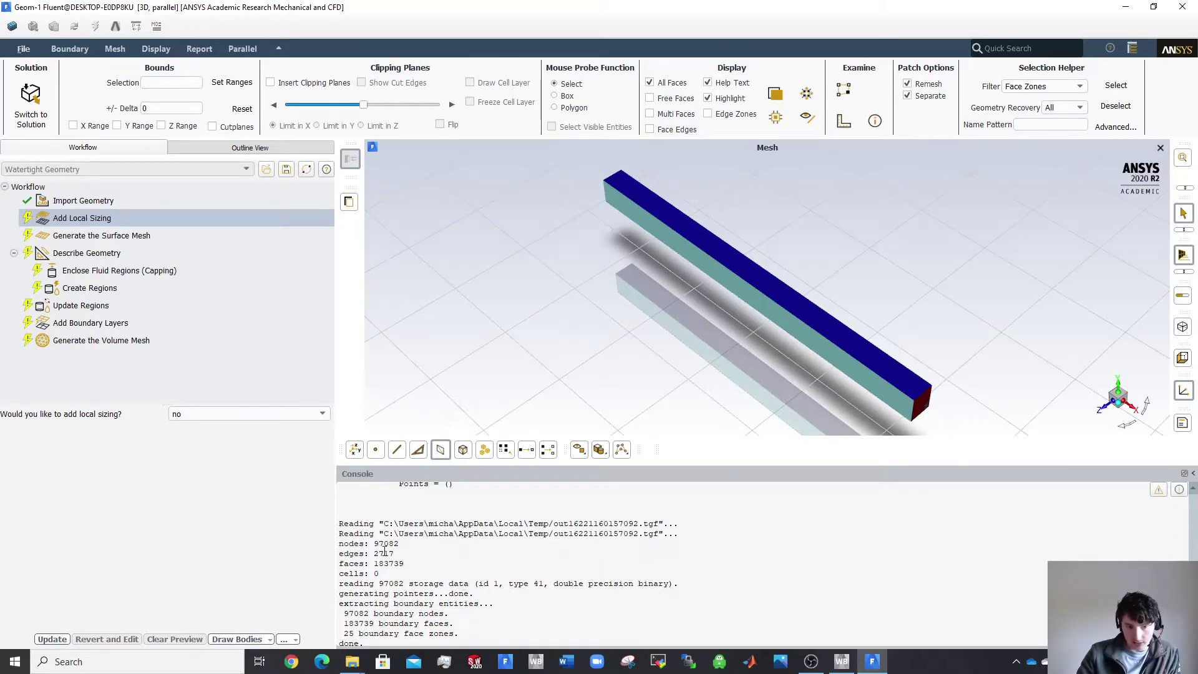
pyautogui.scroll(-2, 403, 569)
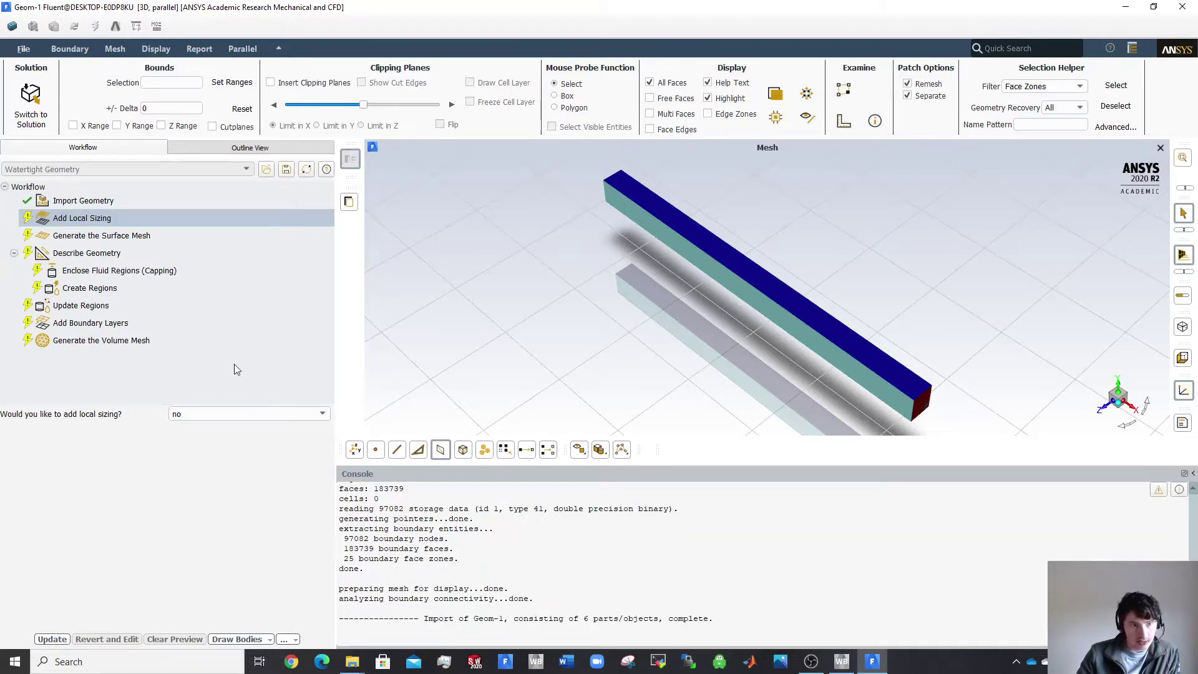
# Enable local sizing with the Body Of Influence control type and select the labels boi1, boi2 and boi3.
pyautogui.click(233, 414)
pyautogui.click(231, 429)
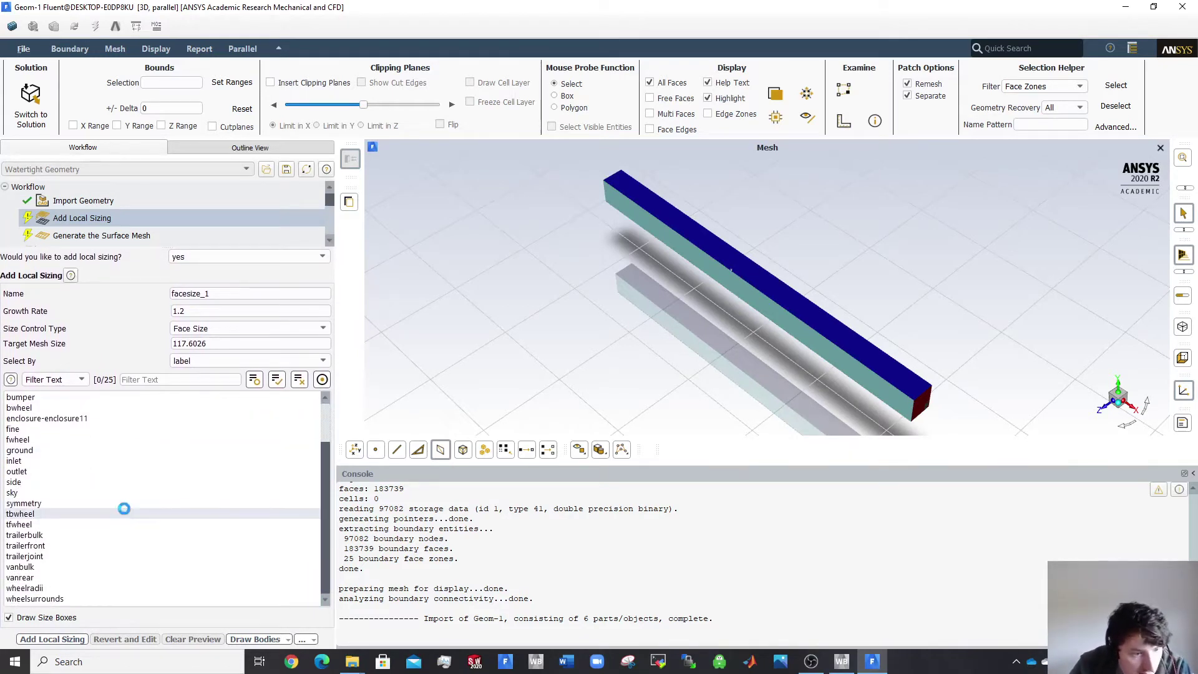
pyautogui.click(228, 329)
pyautogui.click(204, 361)
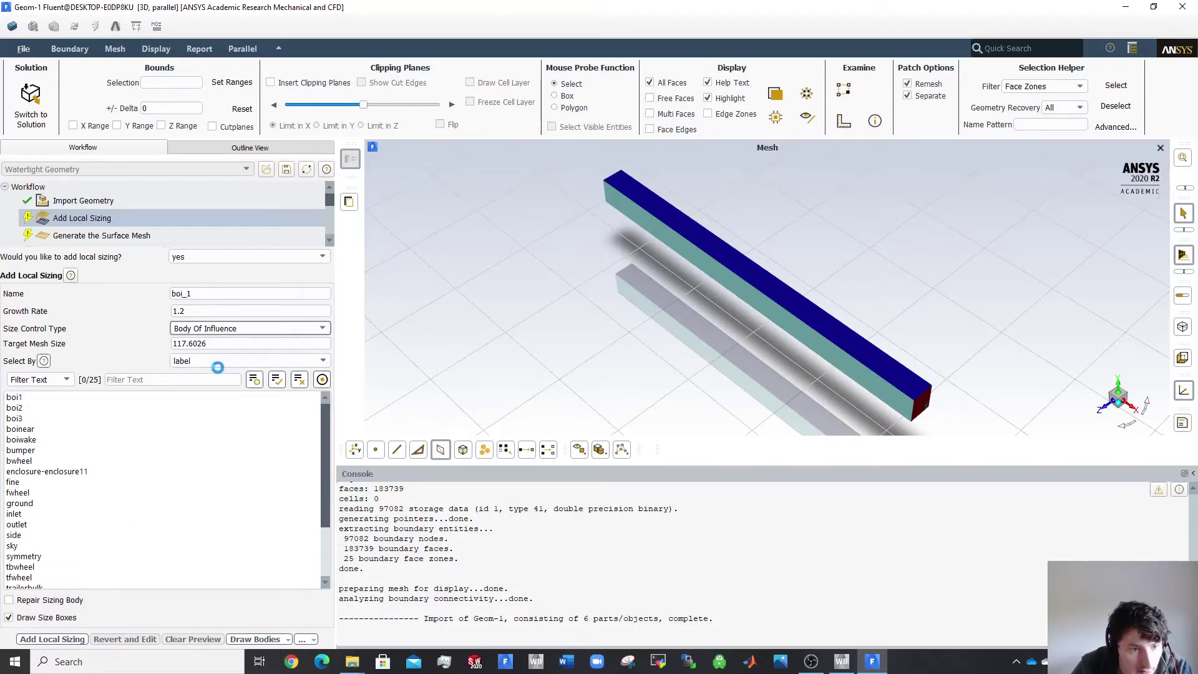
pyautogui.click(35, 397)
pyautogui.click(31, 407)
pyautogui.click(31, 418)
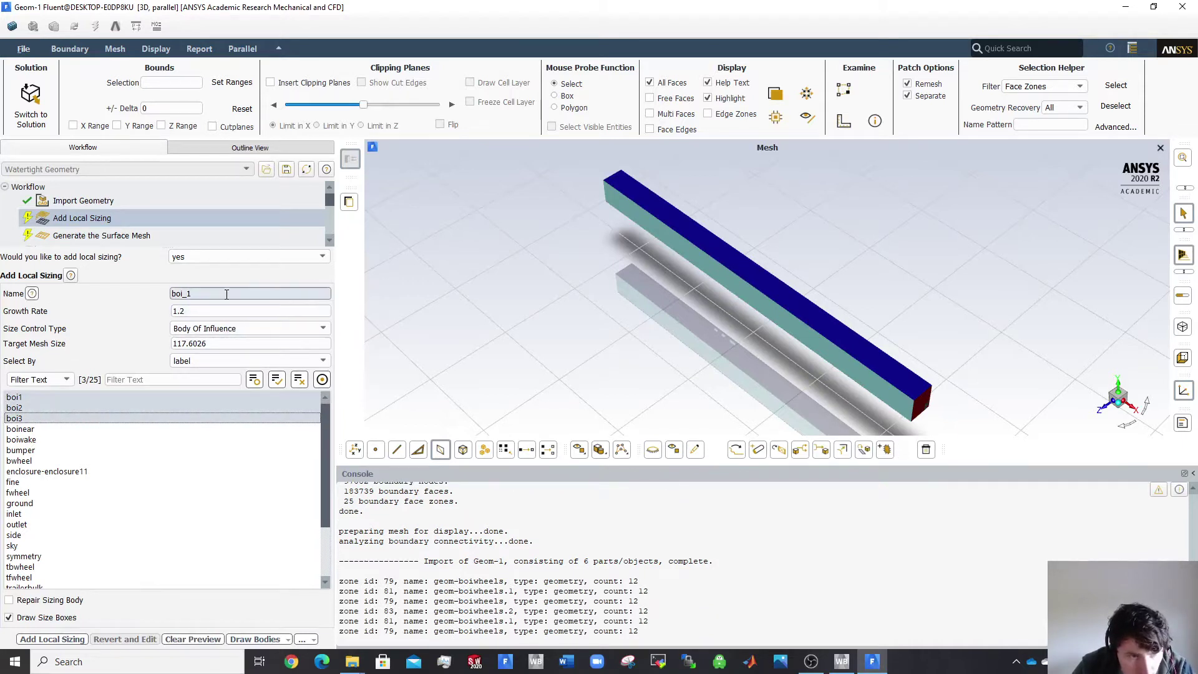
# Name the sizing control boiwheels, set its target mesh size to 30, and add it.
pyautogui.doubleClick(188, 294)
pyautogui.write('boiwheels')
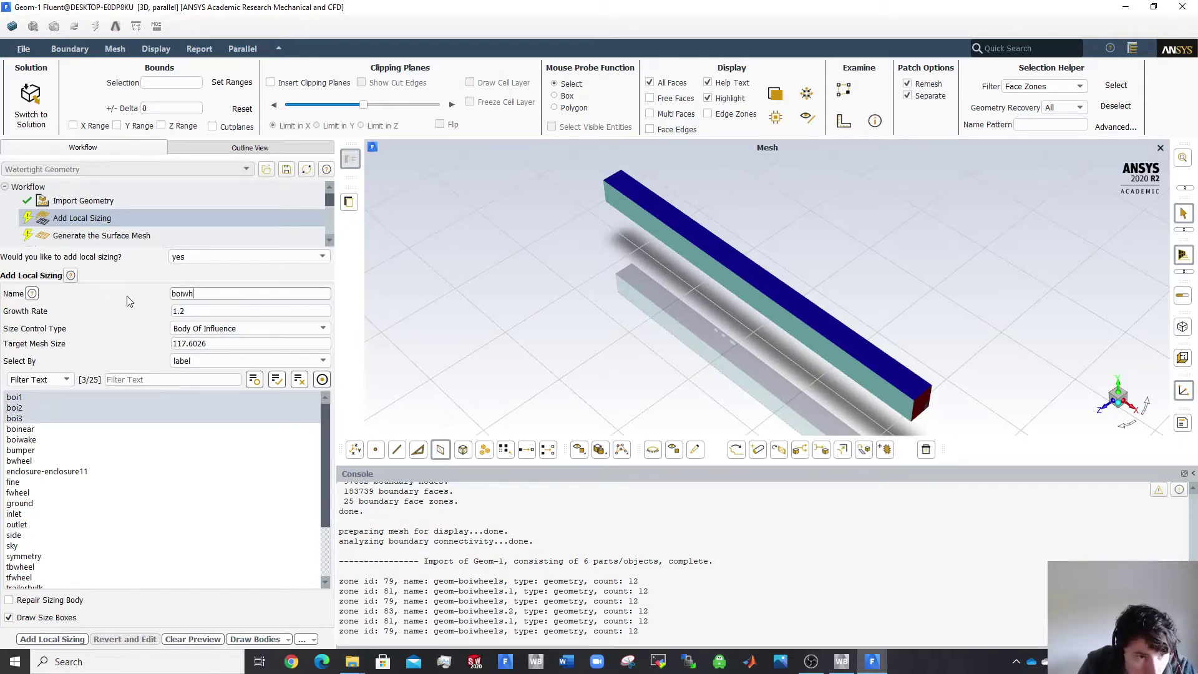
pyautogui.press('Tab')
pyautogui.press('Tab')
pyautogui.press('Tab')
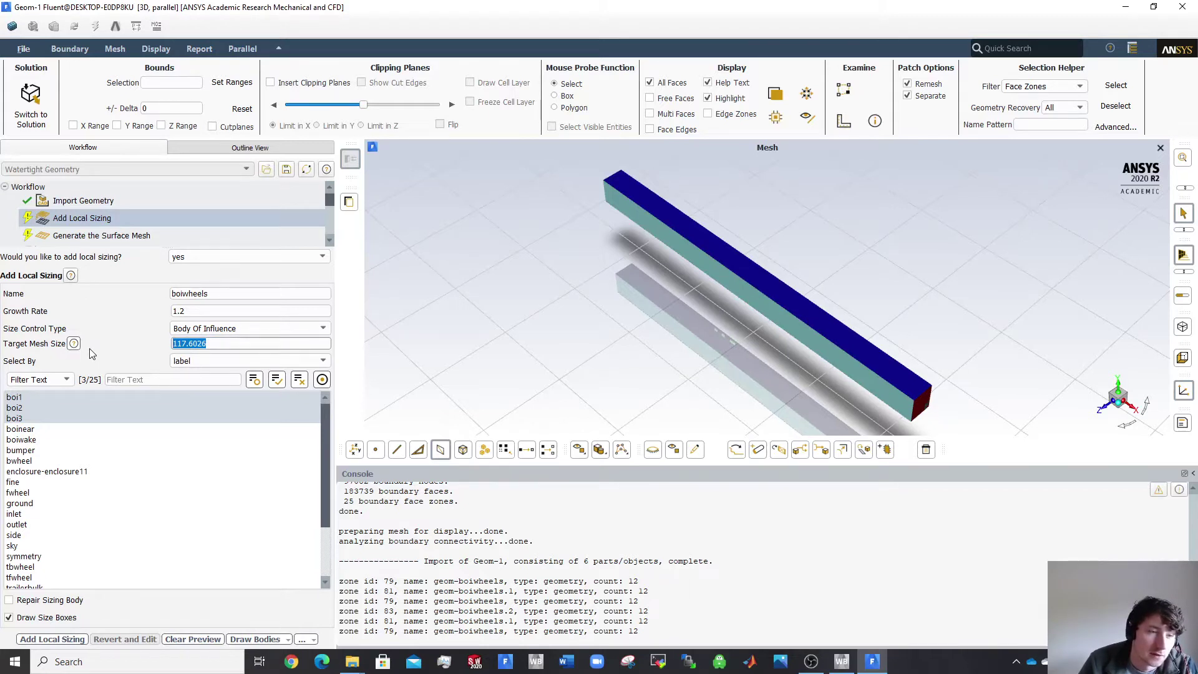
pyautogui.write('30')
pyautogui.press('Return')
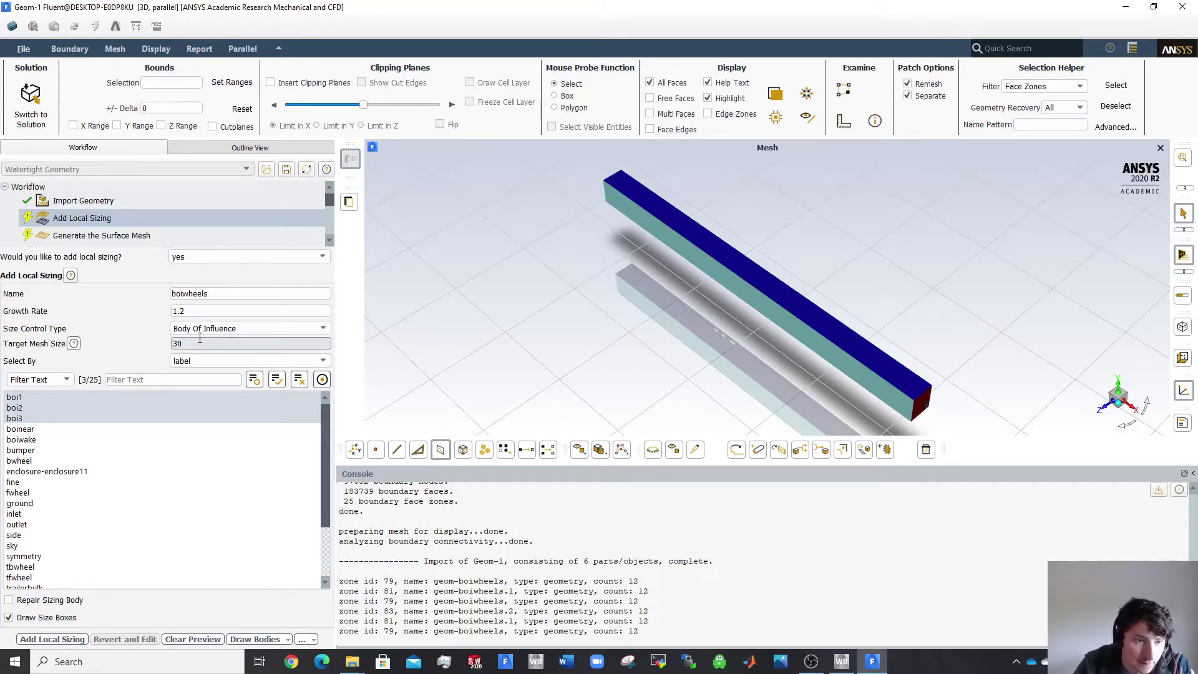
pyautogui.click(42, 639)
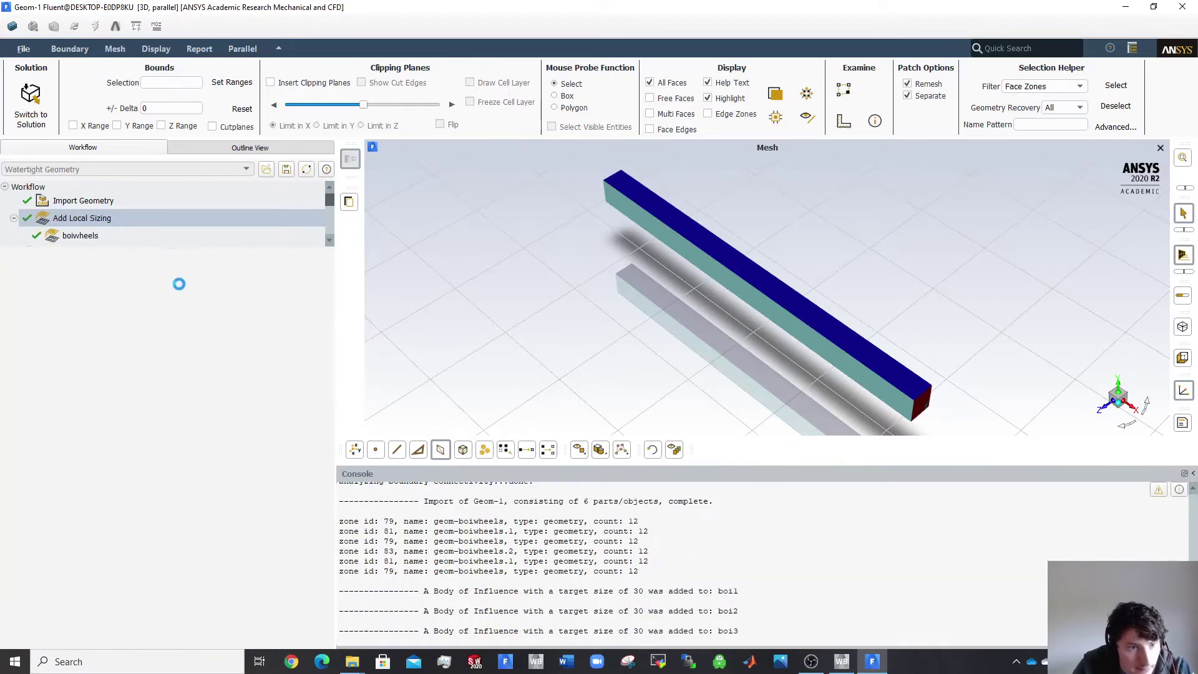
# Add a body-of-influence sizing named boivantrailer on the boinear label with a target mesh size of 60.
pyautogui.doubleClick(204, 295)
pyautogui.write('bou')
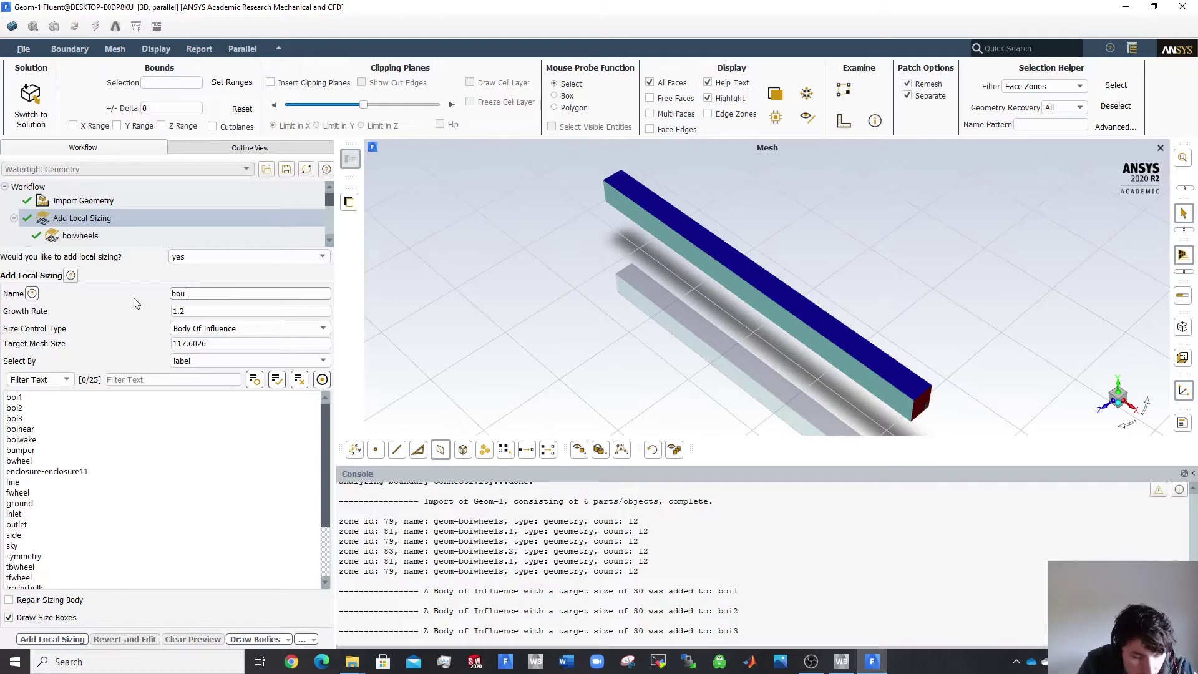
pyautogui.press('BackSpace')
pyautogui.write('i')
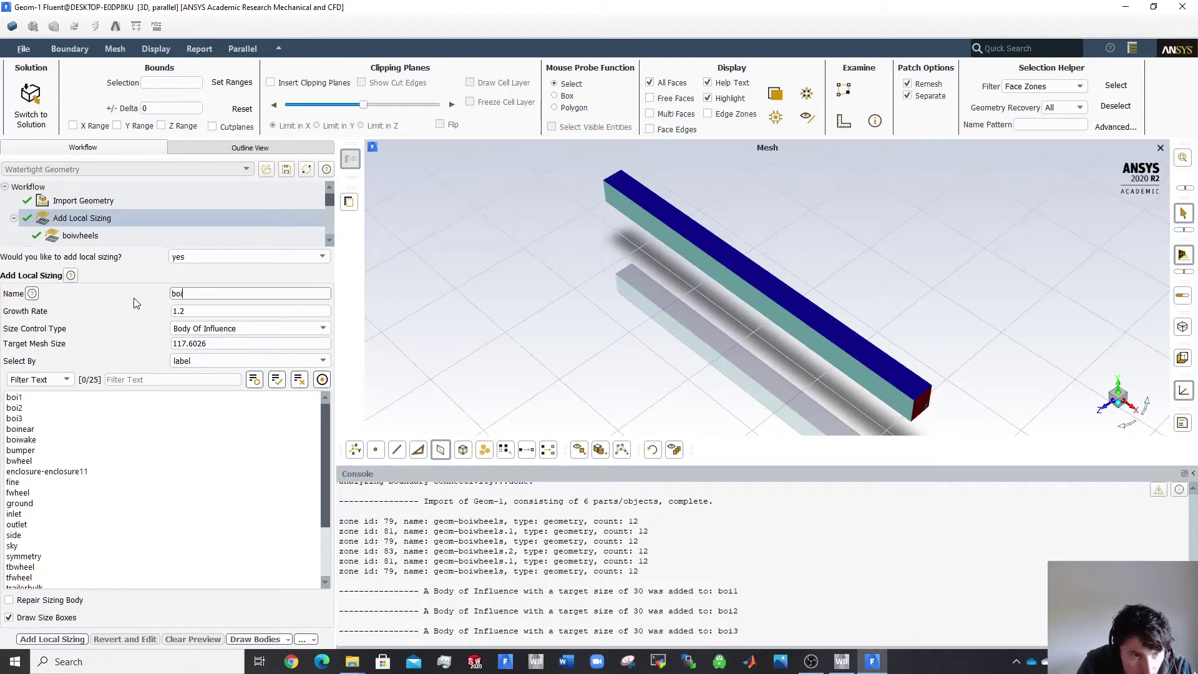
pyautogui.write('vartrailer')
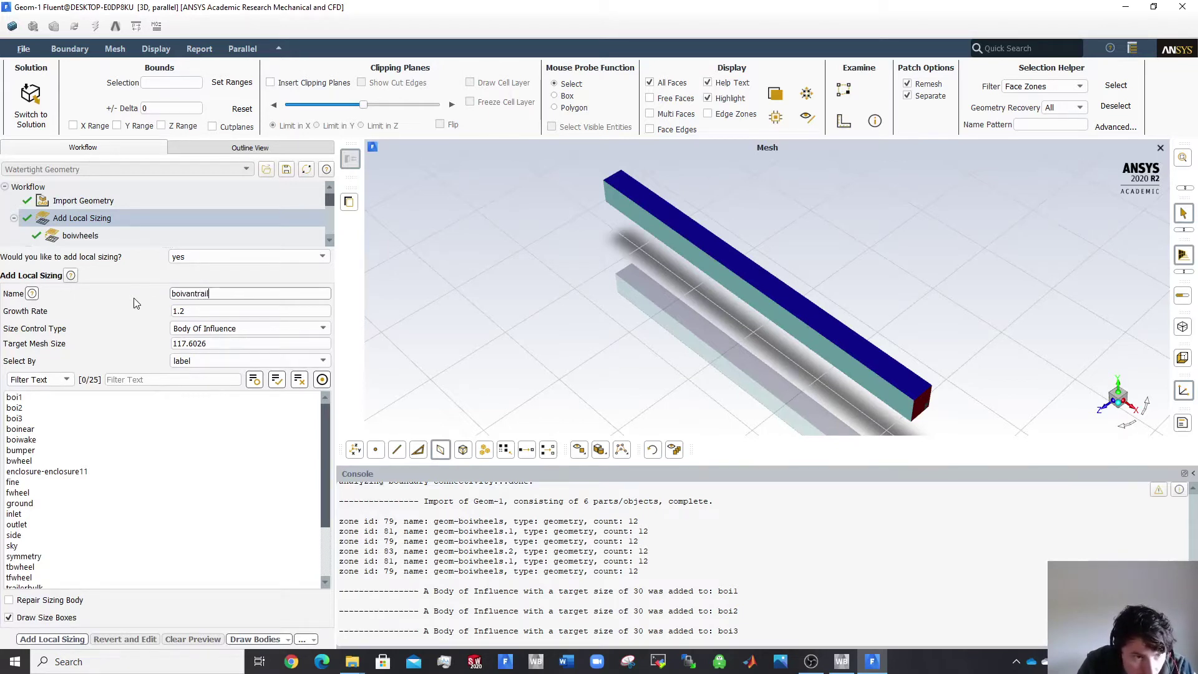
pyautogui.click(20, 429)
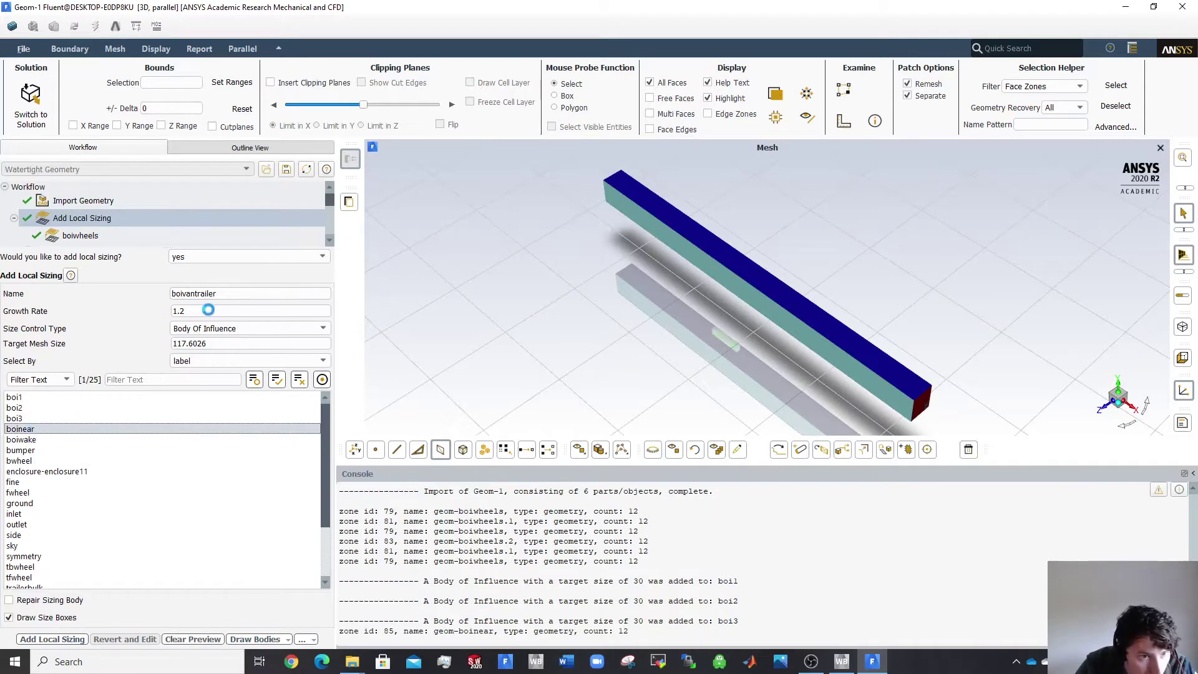
pyautogui.doubleClick(219, 342)
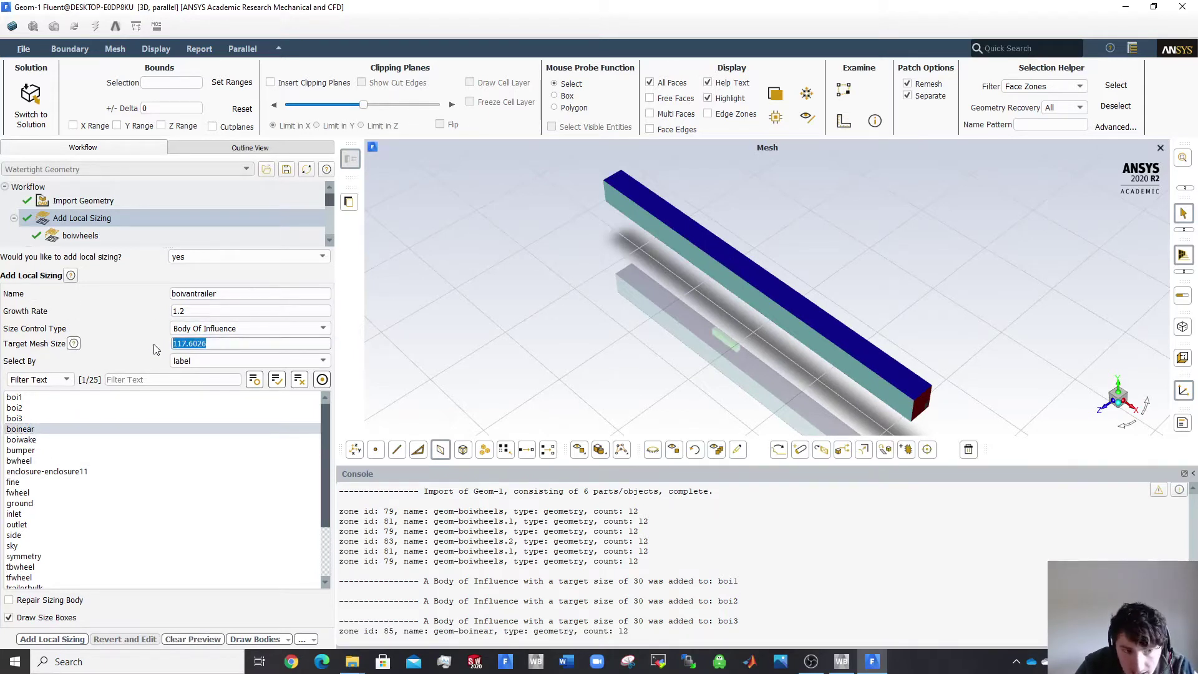
pyautogui.write('60')
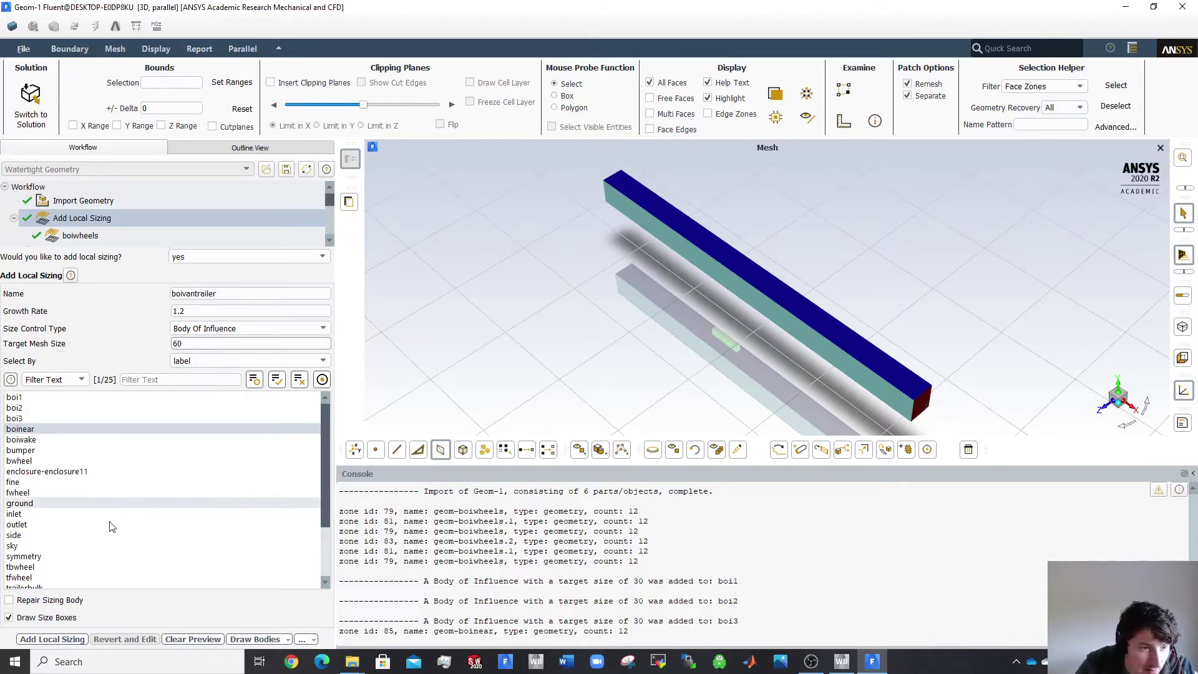
pyautogui.click(58, 642)
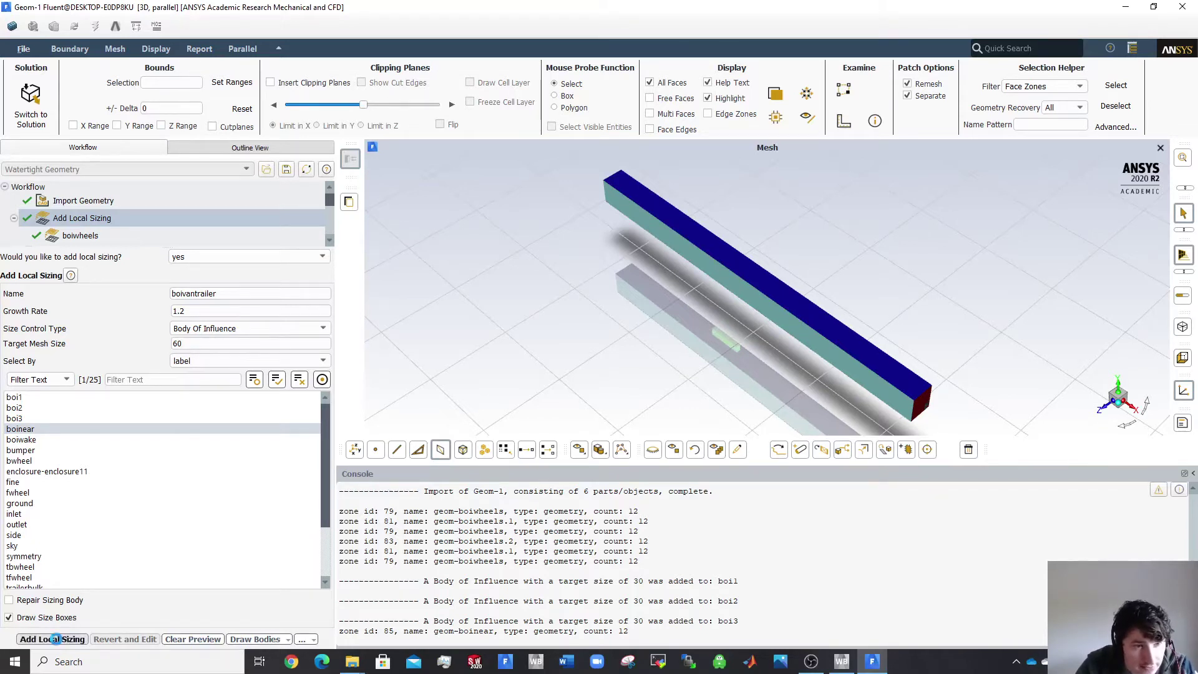
# Add a body-of-influence sizing named boiwake on the boiwake label with a target mesh size of 100.
pyautogui.doubleClick(205, 297)
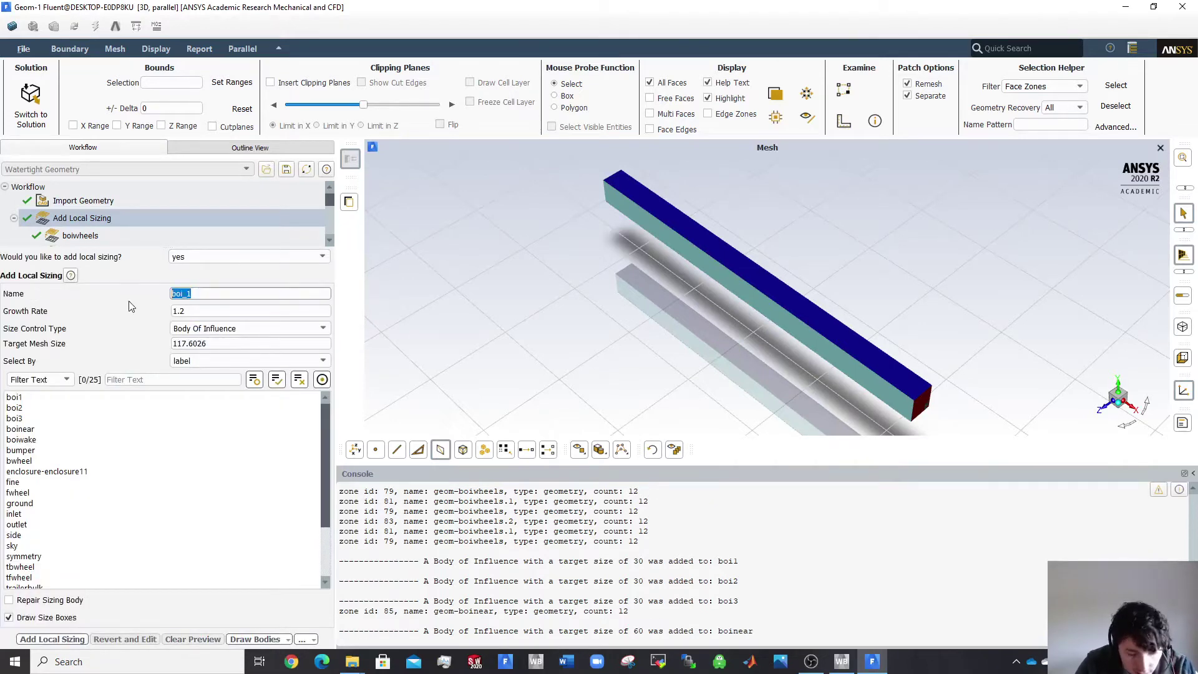
pyautogui.write('boiwake')
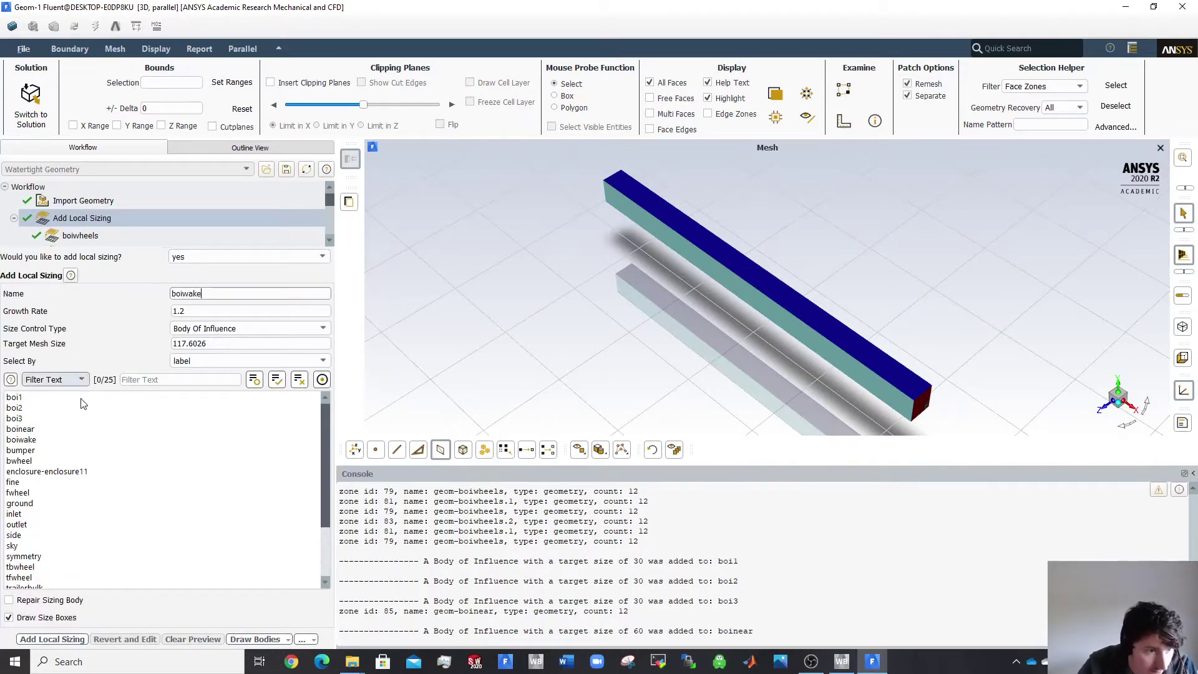
pyautogui.click(21, 439)
pyautogui.moveTo(212, 343); pyautogui.dragTo(174, 349)
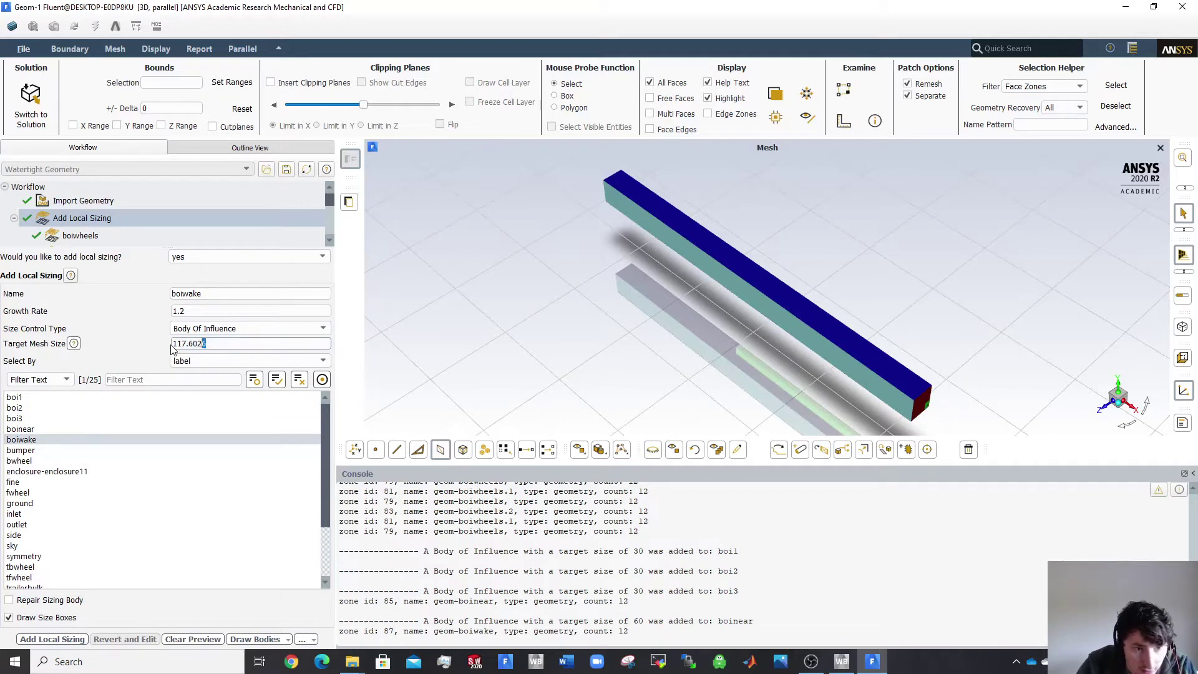
pyautogui.press('BackSpace')
pyautogui.press('BackSpace')
pyautogui.press('BackSpace')
pyautogui.press('BackSpace')
pyautogui.press('BackSpace')
pyautogui.press('BackSpace')
pyautogui.press('BackSpace')
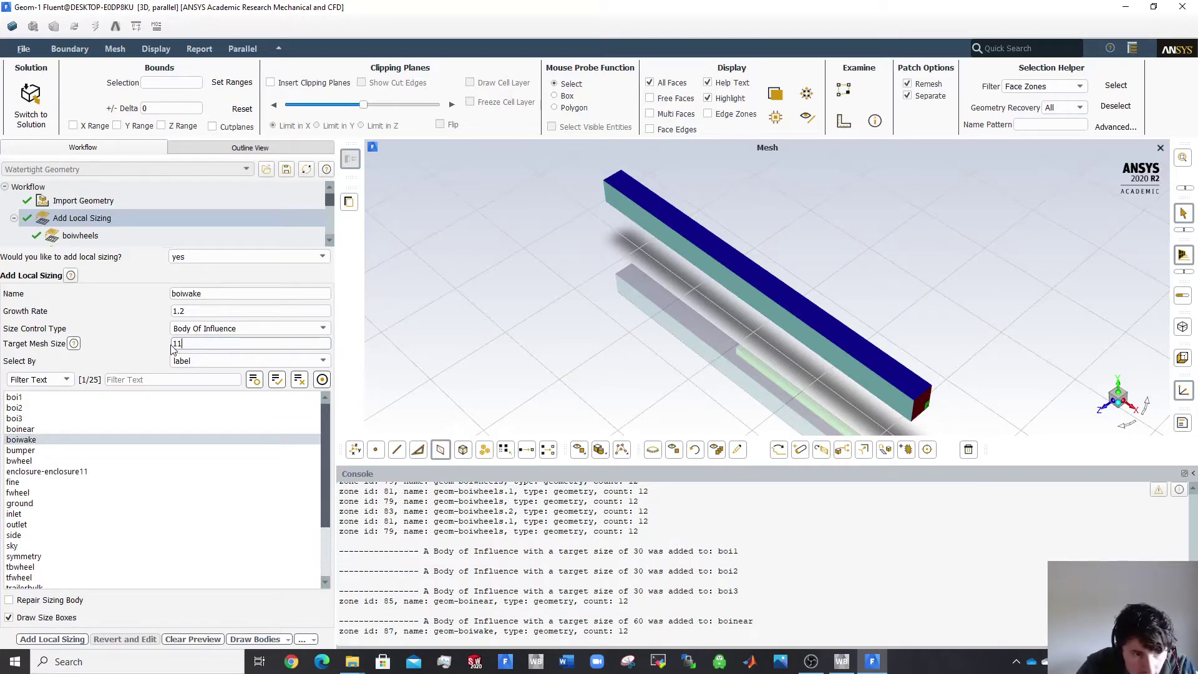
pyautogui.write('000')
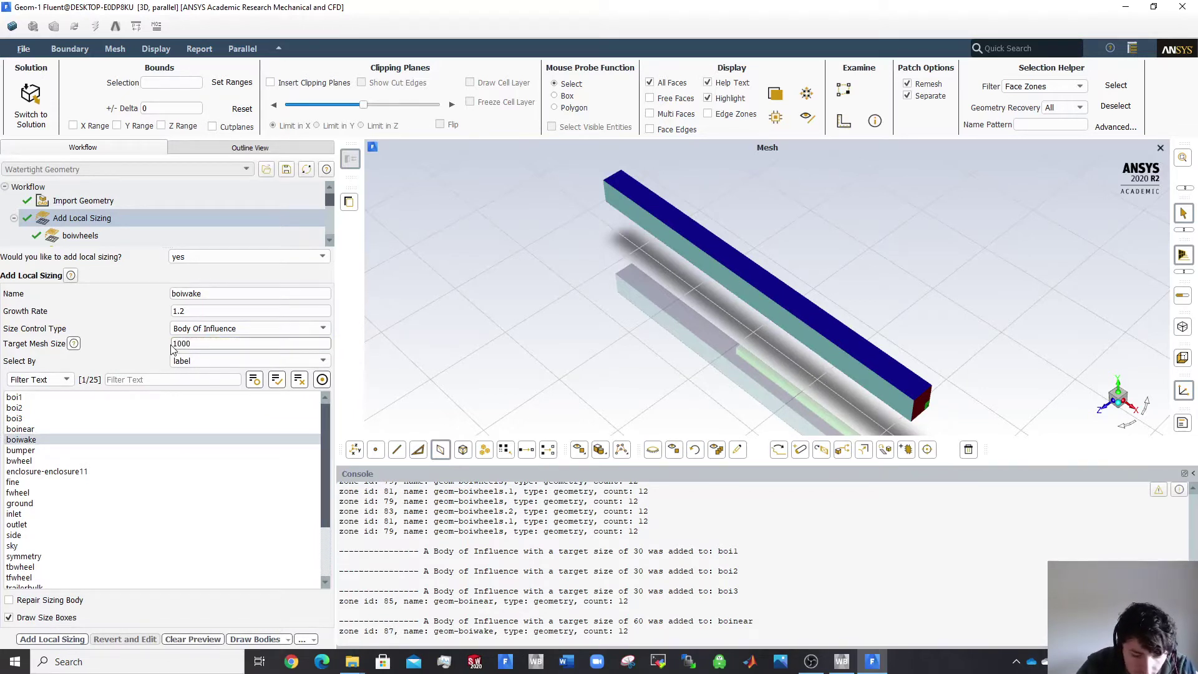
pyautogui.press('BackSpace')
pyautogui.click(56, 639)
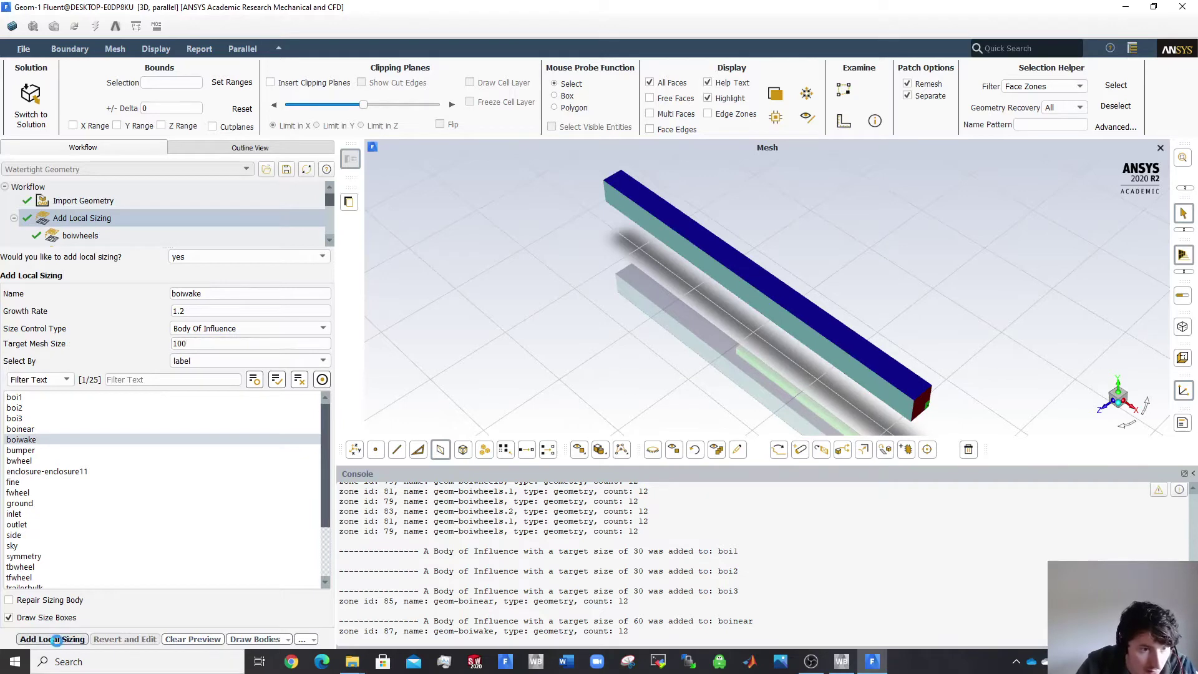
pyautogui.scroll(-2, 181, 228)
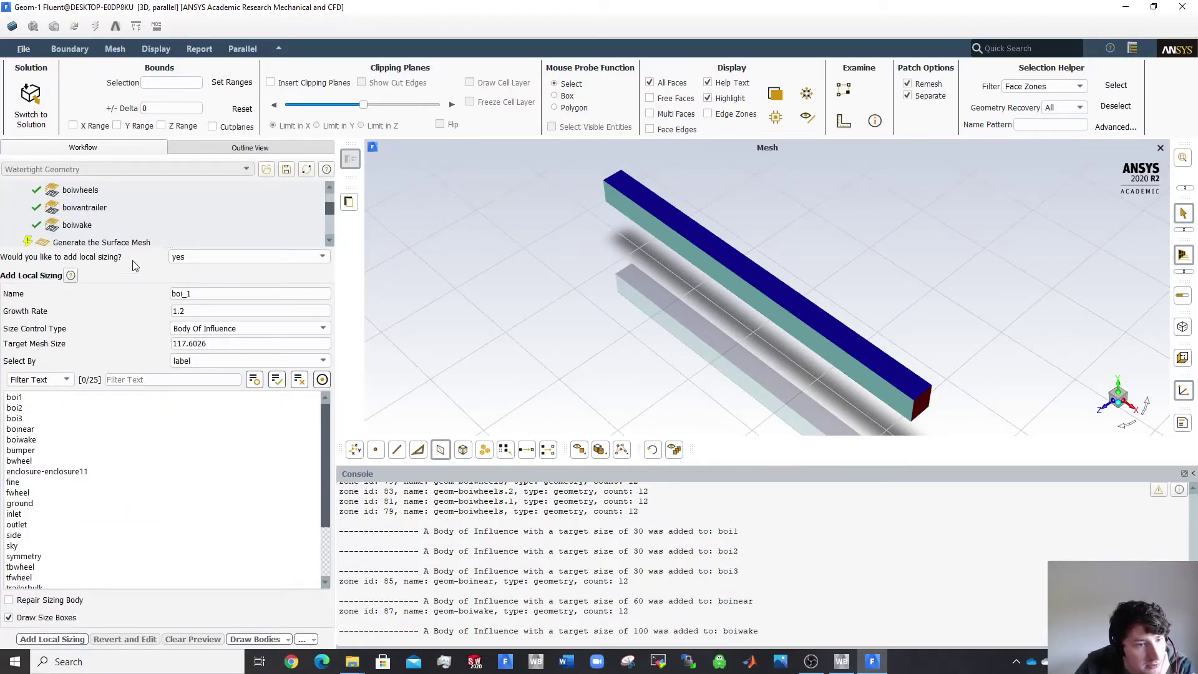
pyautogui.moveTo(164, 249); pyautogui.dragTo(165, 250)
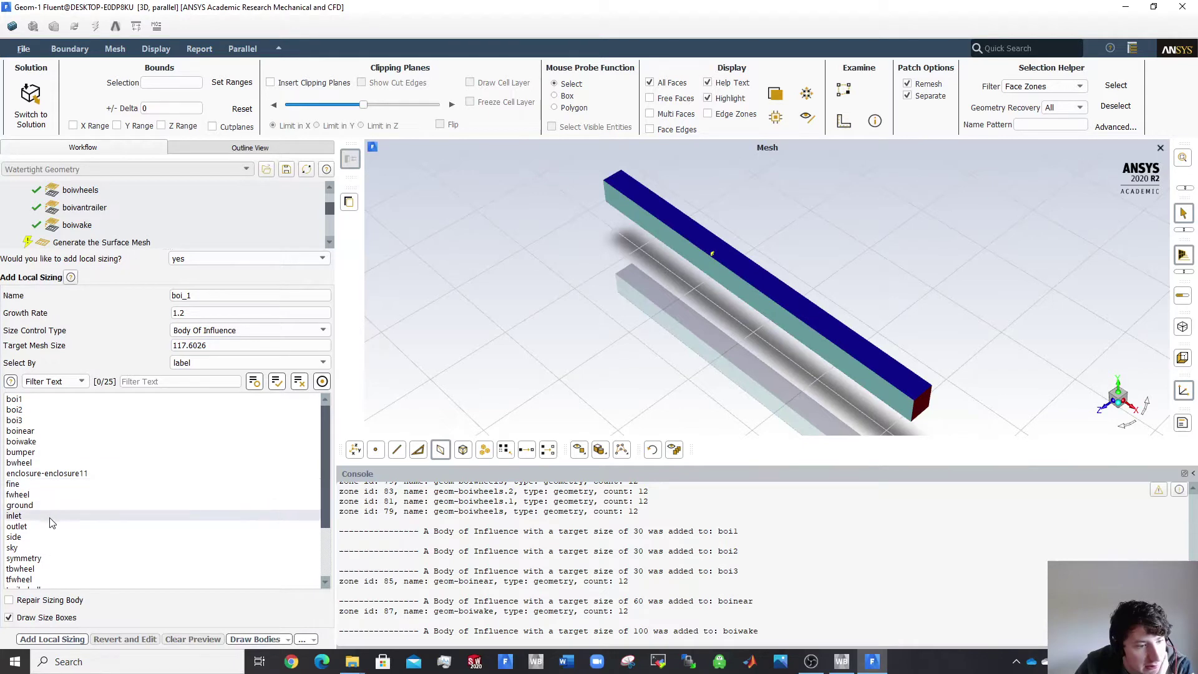
# Select the labels bumper, vanbulk, vanrear, trailerfront and trailerbulk for a new local sizing.
pyautogui.scroll(-3, 52, 521)
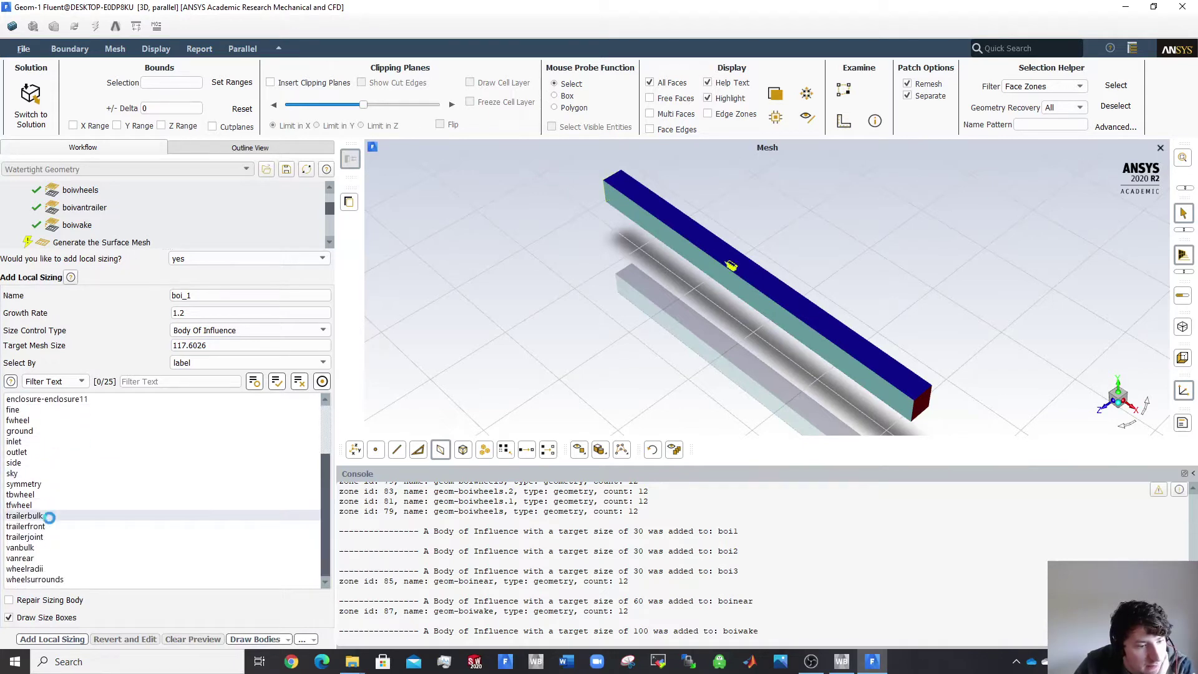
pyautogui.scroll(3, 51, 523)
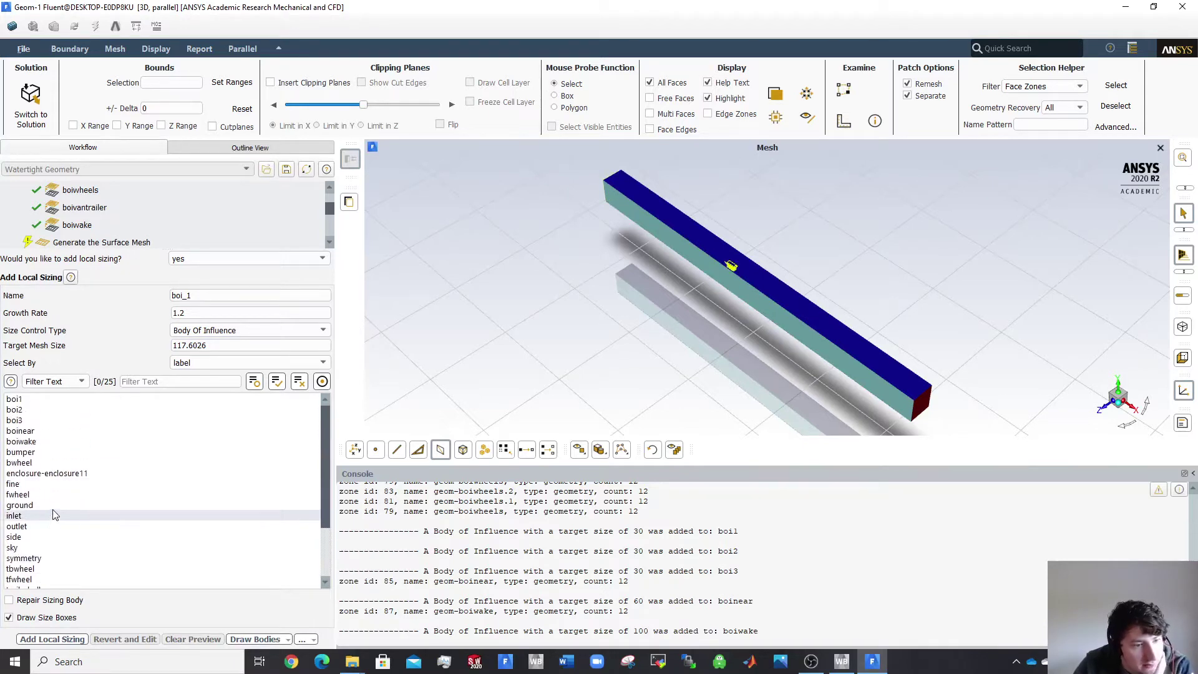
pyautogui.click(51, 455)
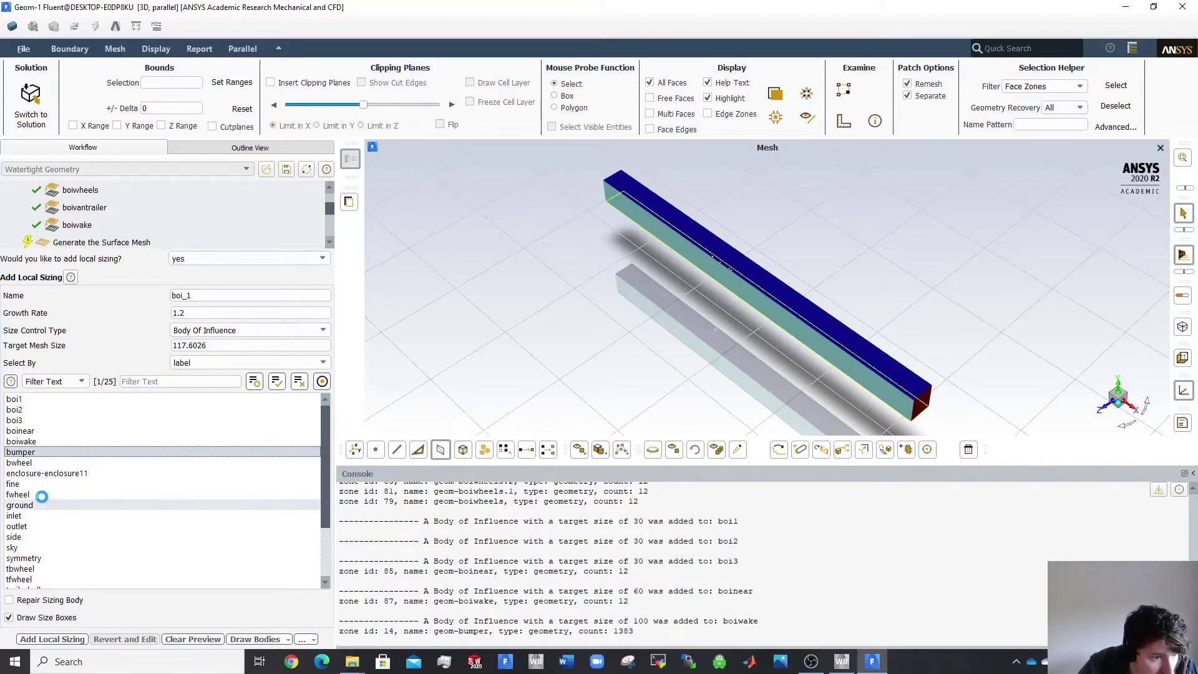
pyautogui.scroll(-3, 41, 536)
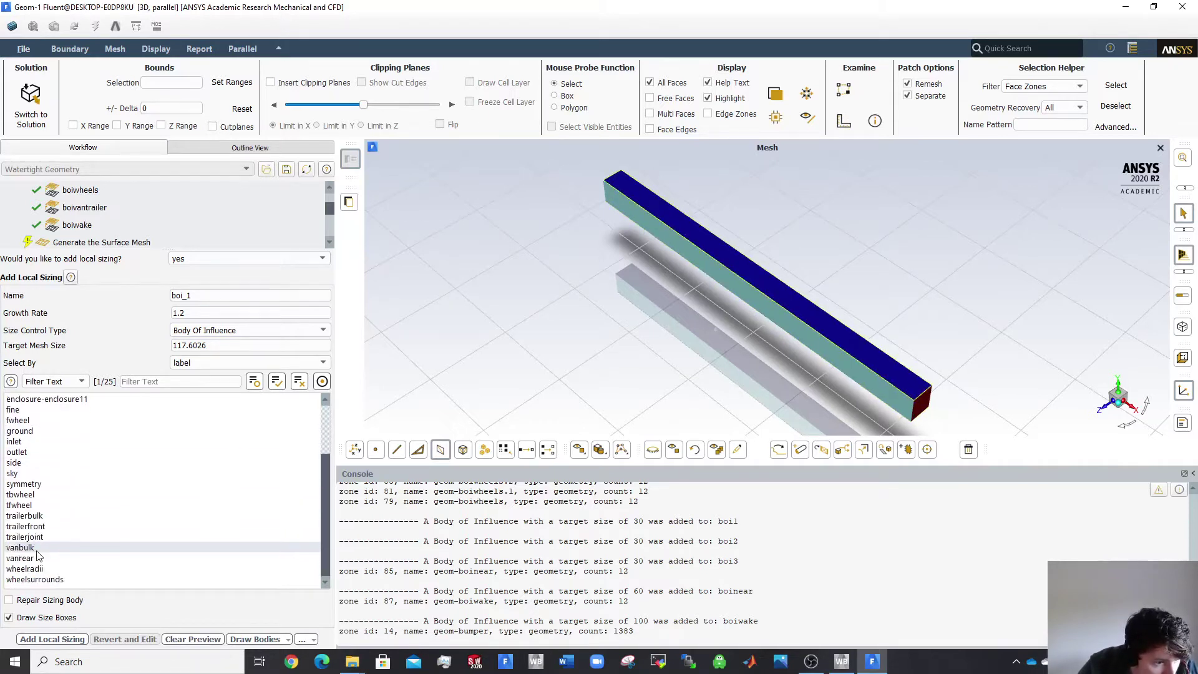
pyautogui.click(40, 547)
pyautogui.click(45, 557)
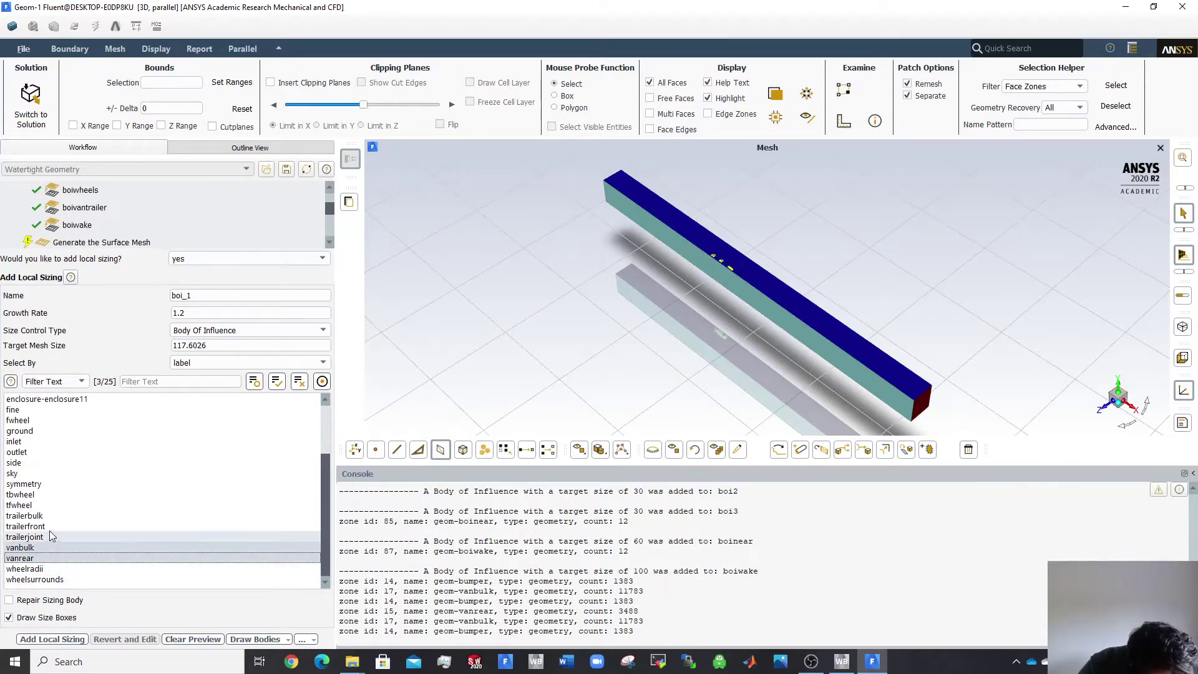
pyautogui.click(52, 528)
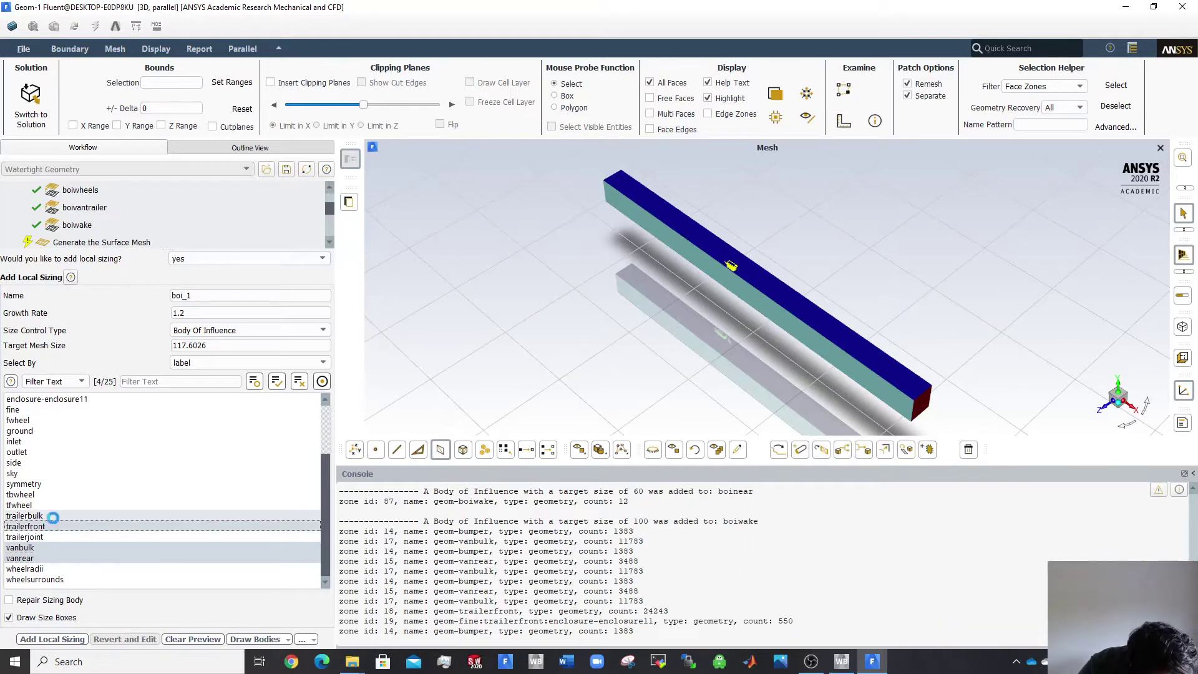
pyautogui.click(53, 515)
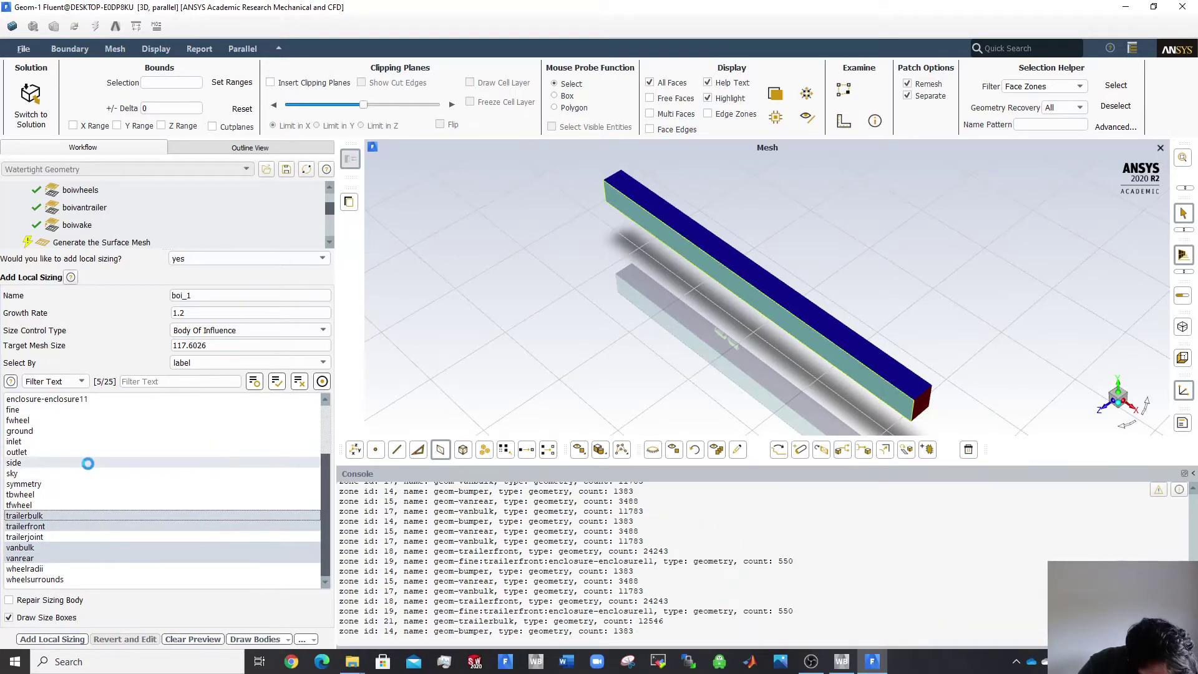
# Change the size control type to Face Size, set the target mesh size to 10, name the control bulk, and add it.
pyautogui.scroll(2, 84, 474)
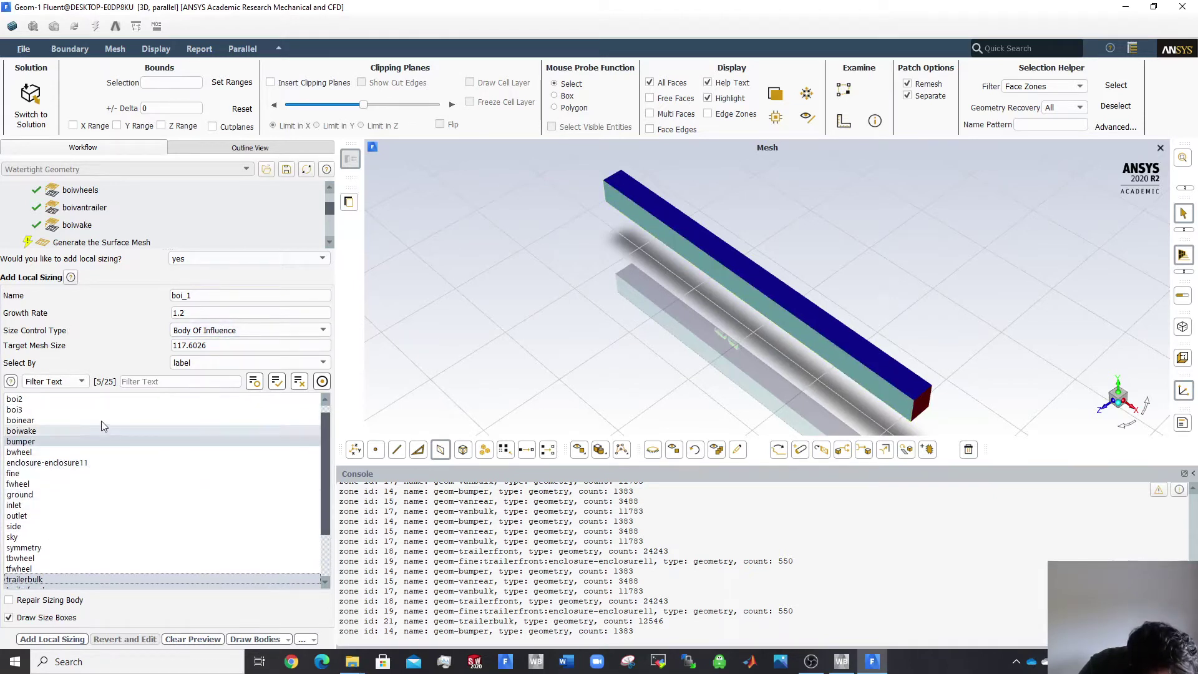
pyautogui.click(235, 330)
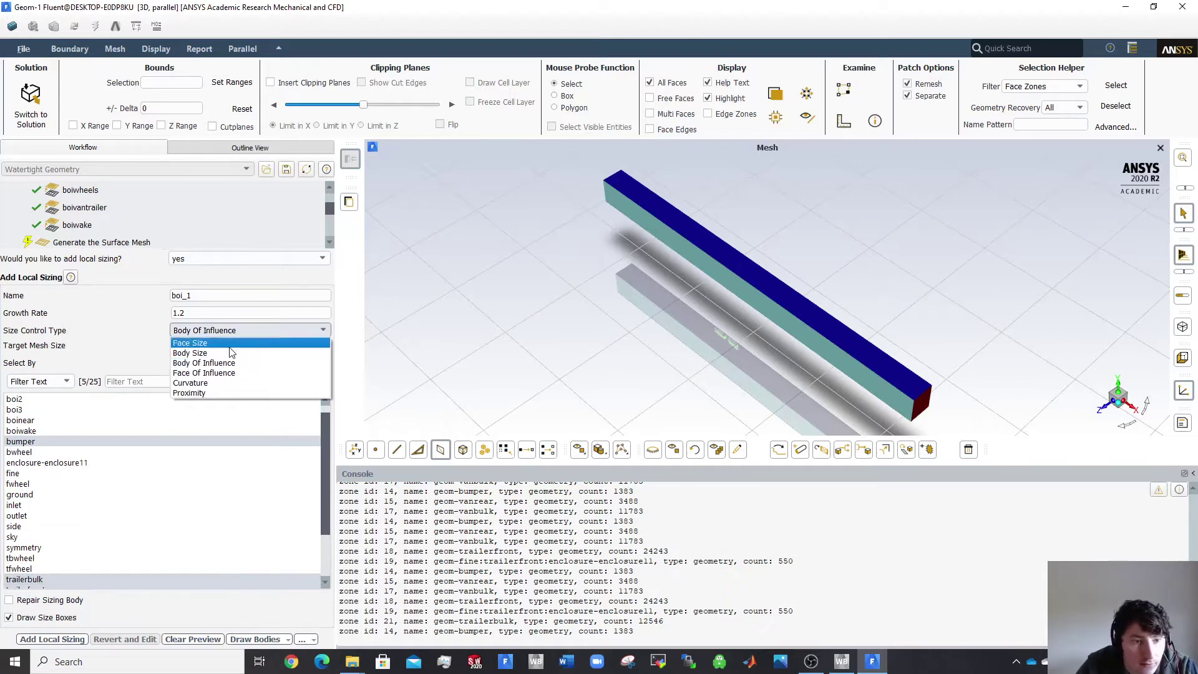
pyautogui.click(225, 343)
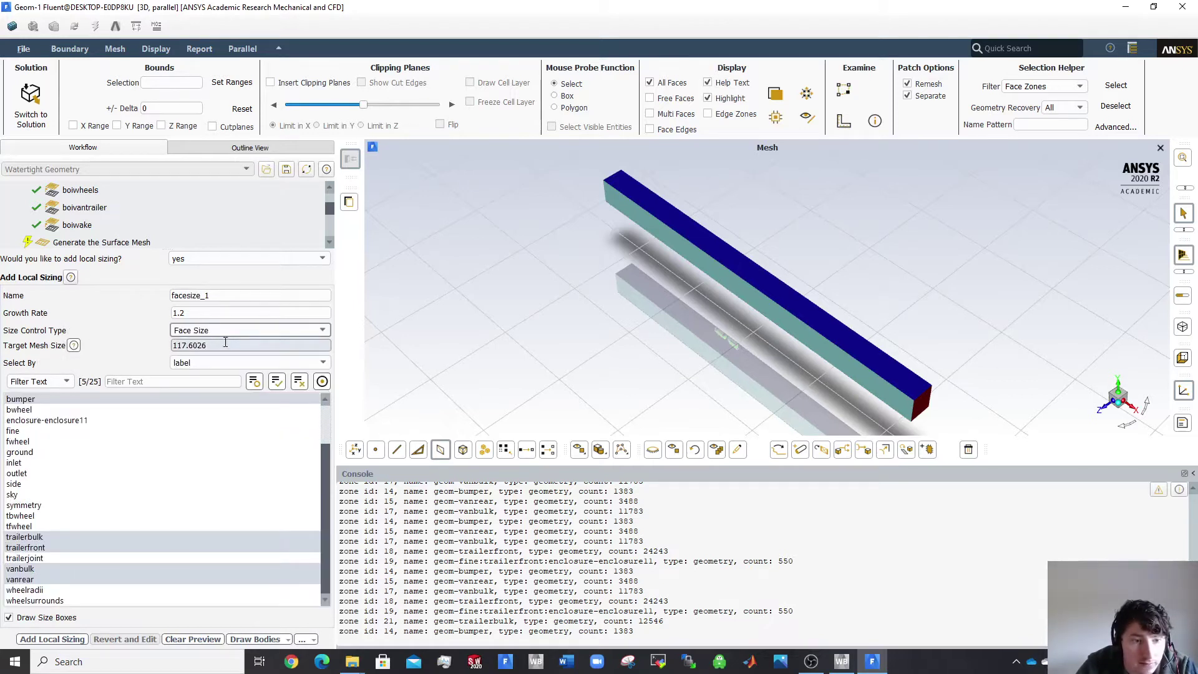
pyautogui.doubleClick(190, 347)
pyautogui.write('10')
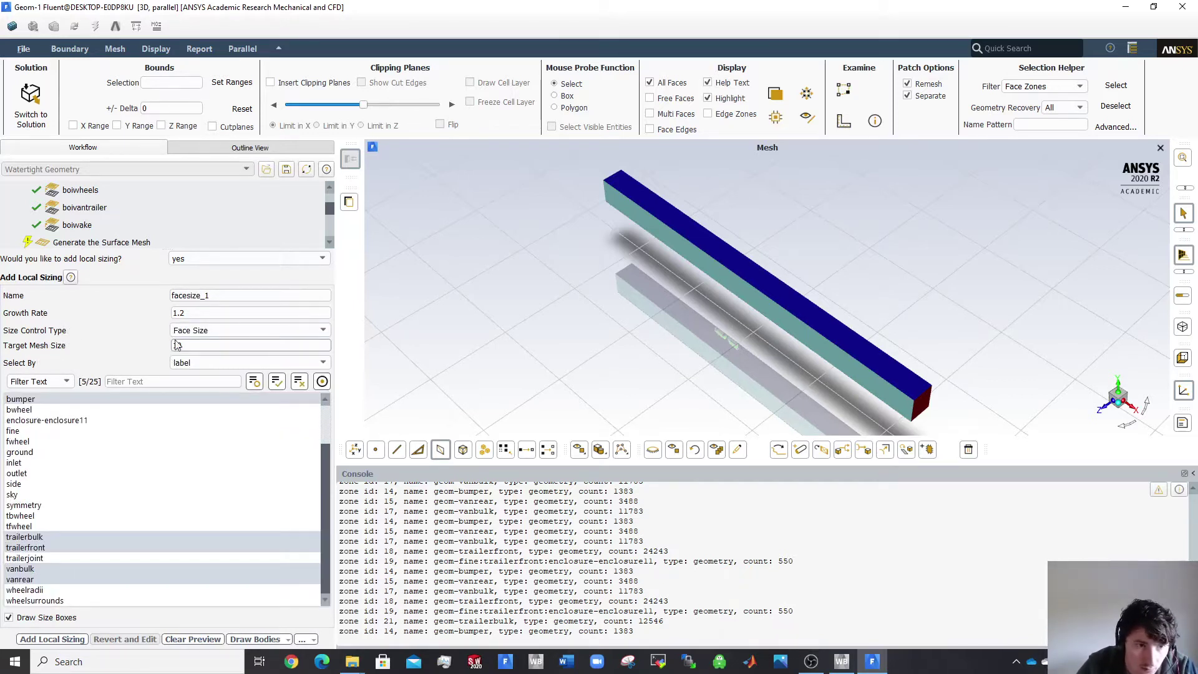
pyautogui.press('Return')
pyautogui.write('bul')
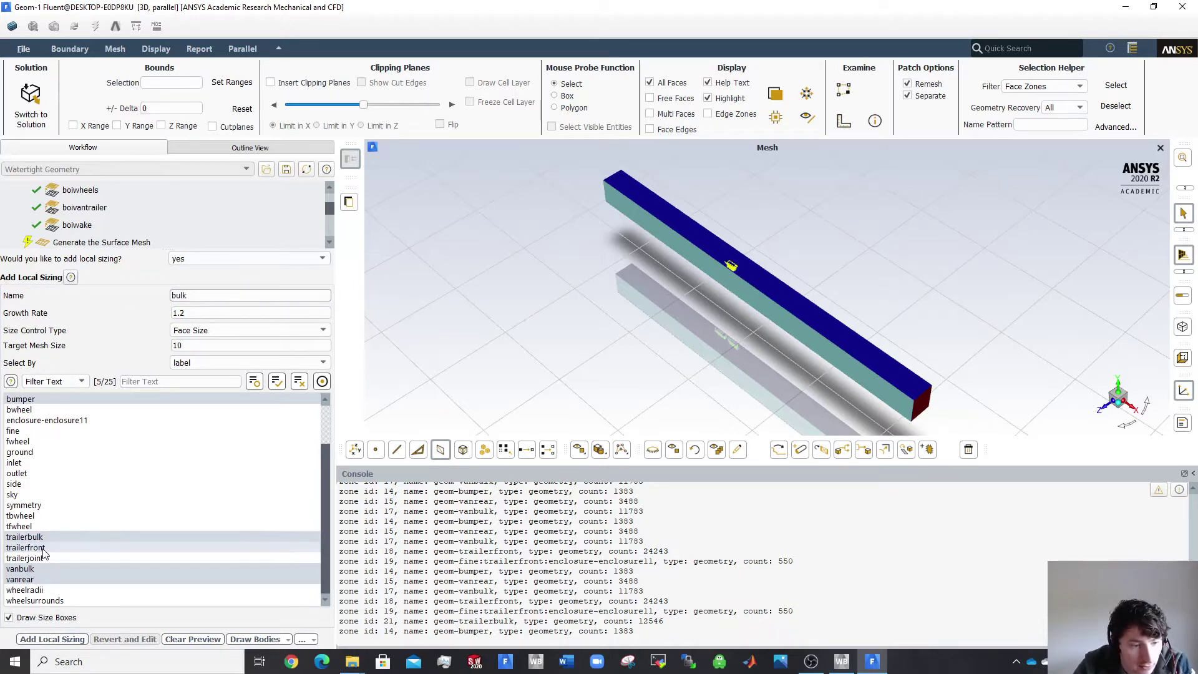
pyautogui.write('k')
pyautogui.click(53, 637)
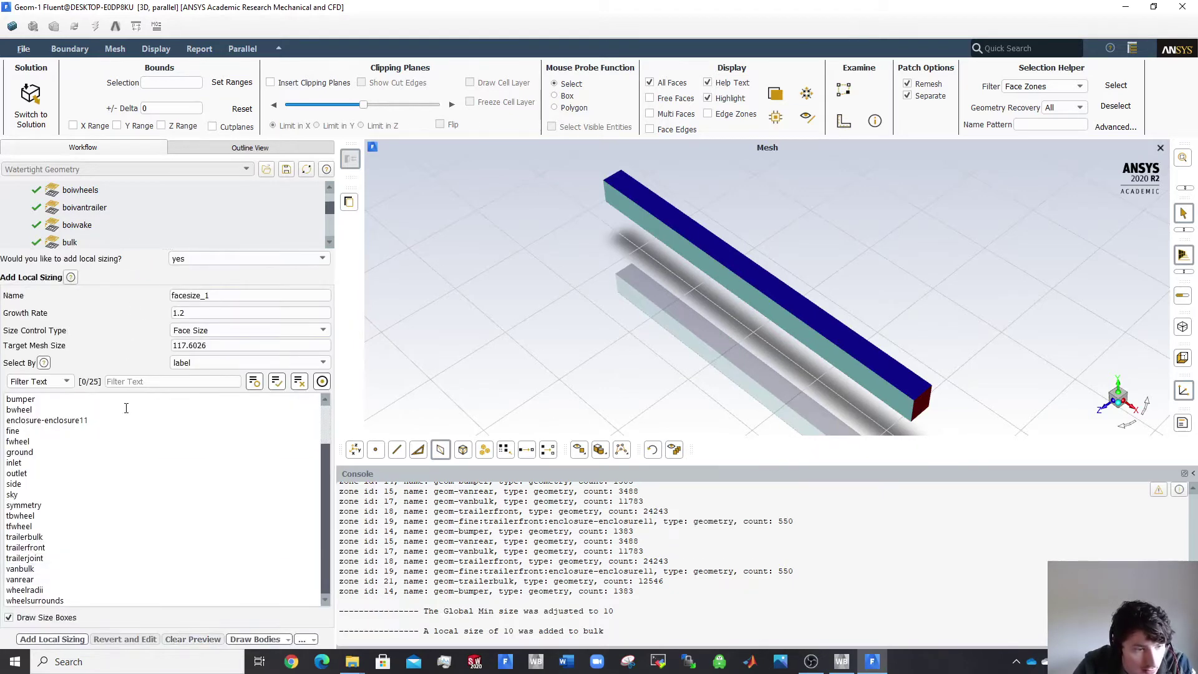
# Set up a Curvature sizing named wheels with local min size 1, max size 12 and curvature normal angle 16.
pyautogui.click(222, 330)
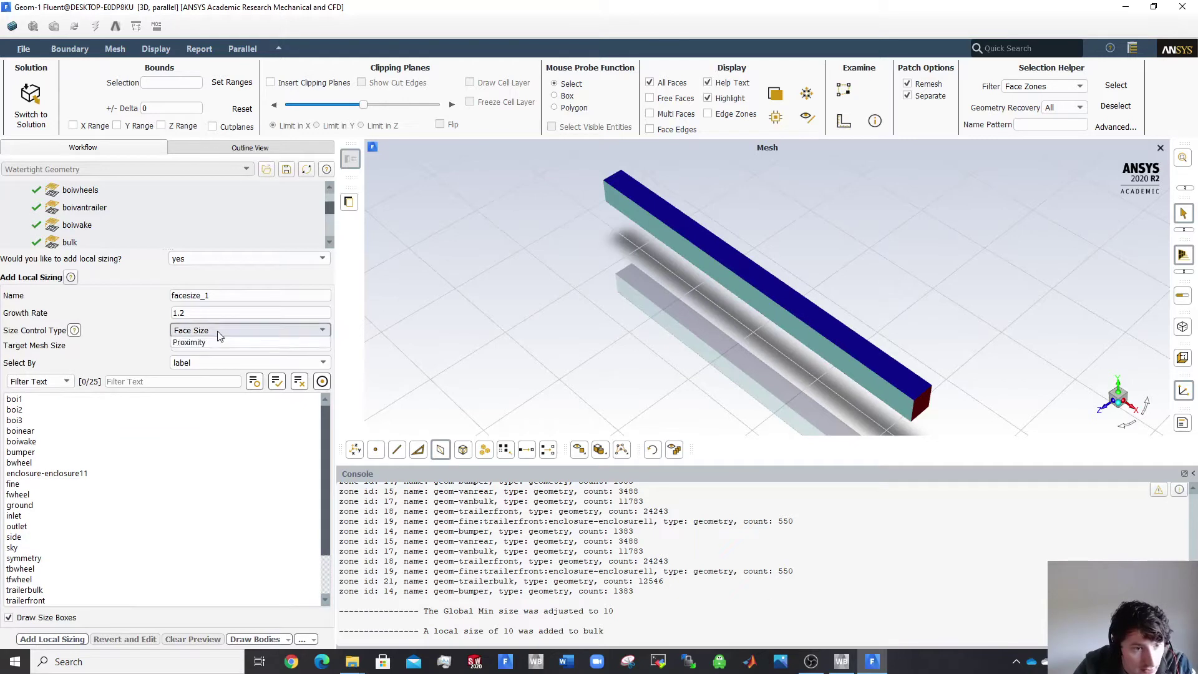
pyautogui.click(200, 382)
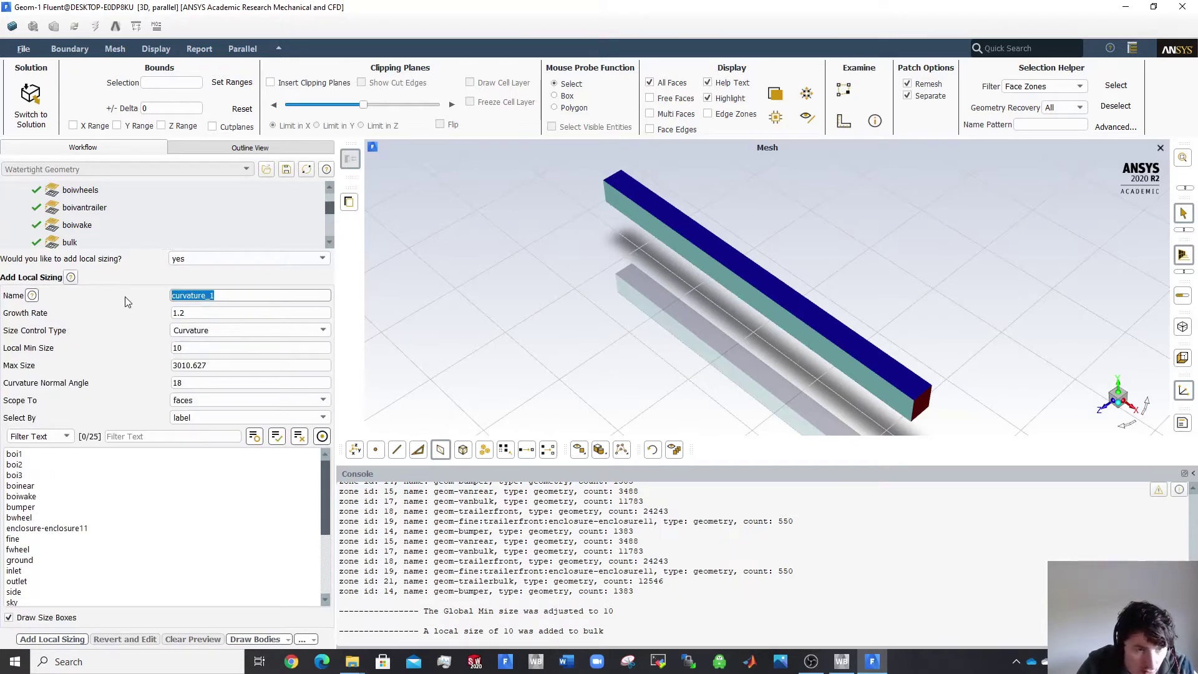
pyautogui.moveTo(215, 296); pyautogui.dragTo(207, 295)
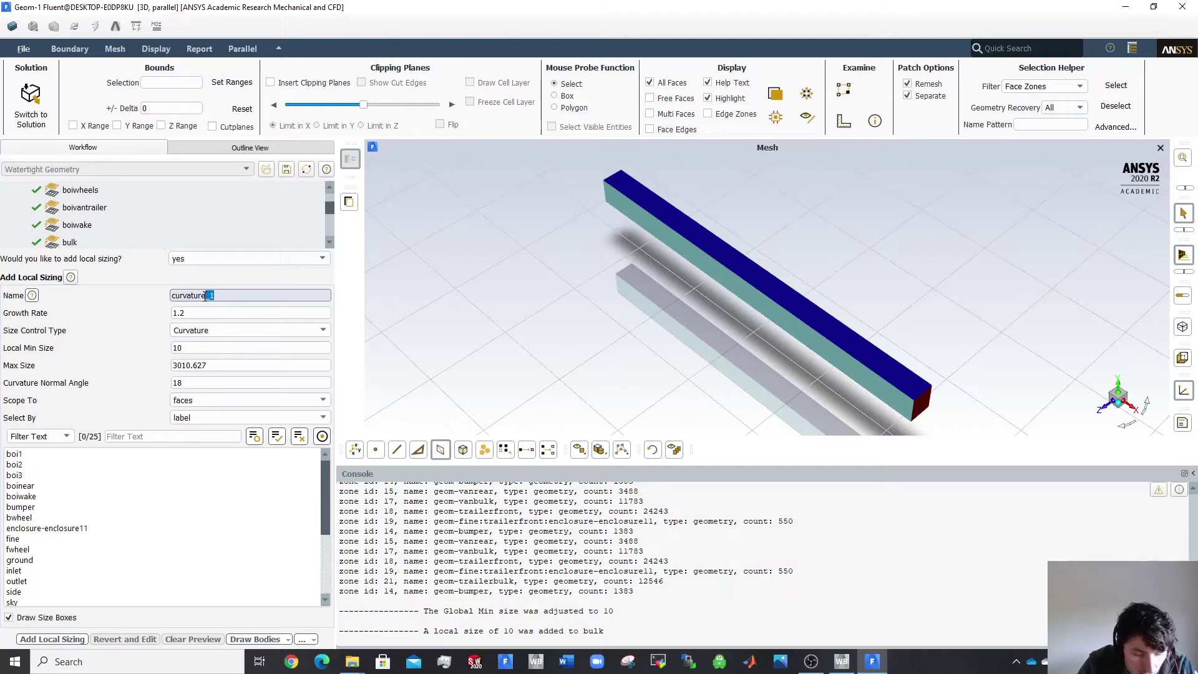
pyautogui.hotkey('ctrl', 'a')
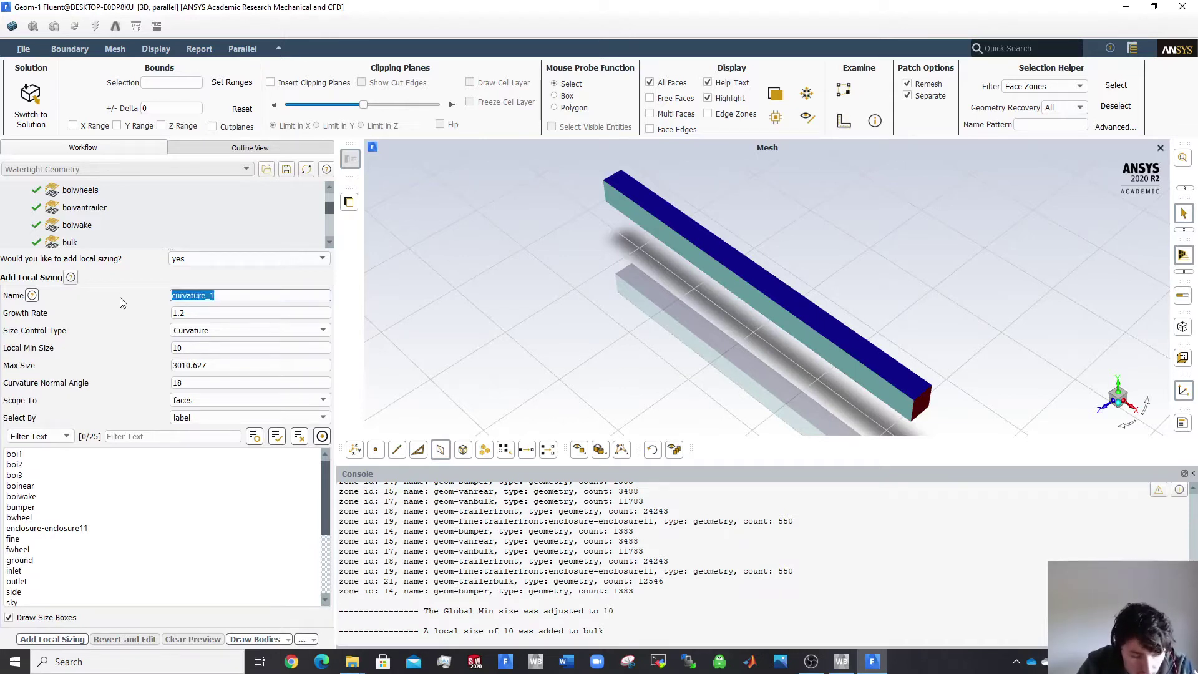
pyautogui.write('wheels')
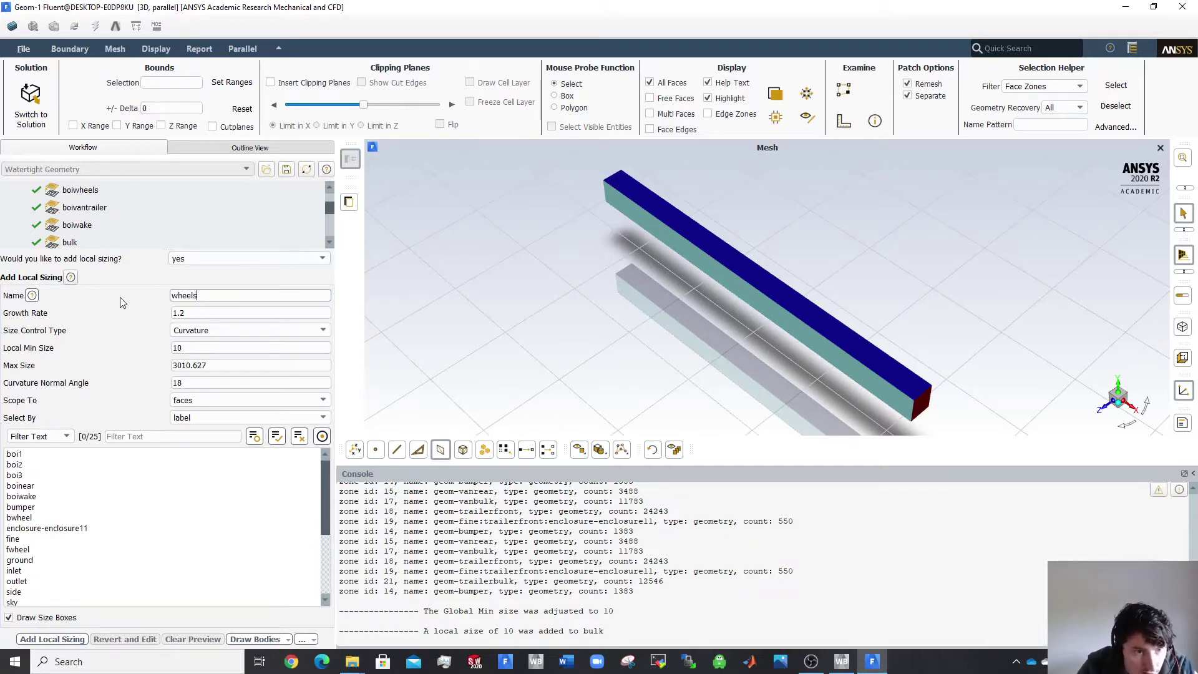
pyautogui.doubleClick(187, 348)
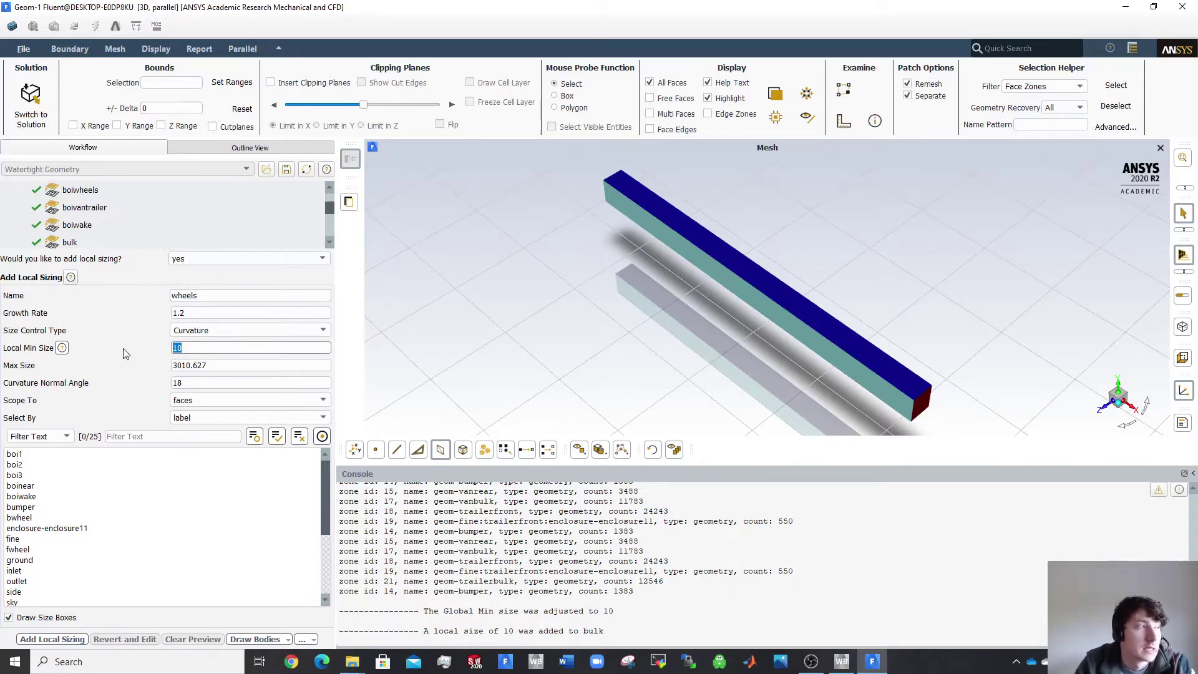
pyautogui.write('1')
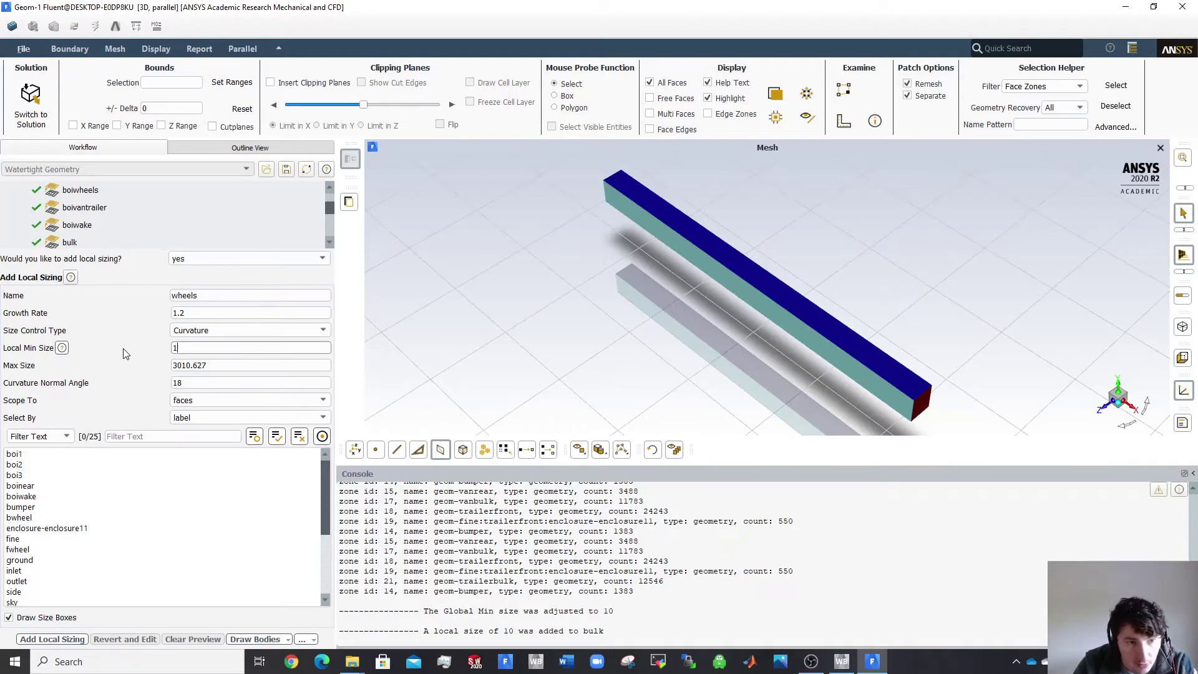
pyautogui.press('Tab')
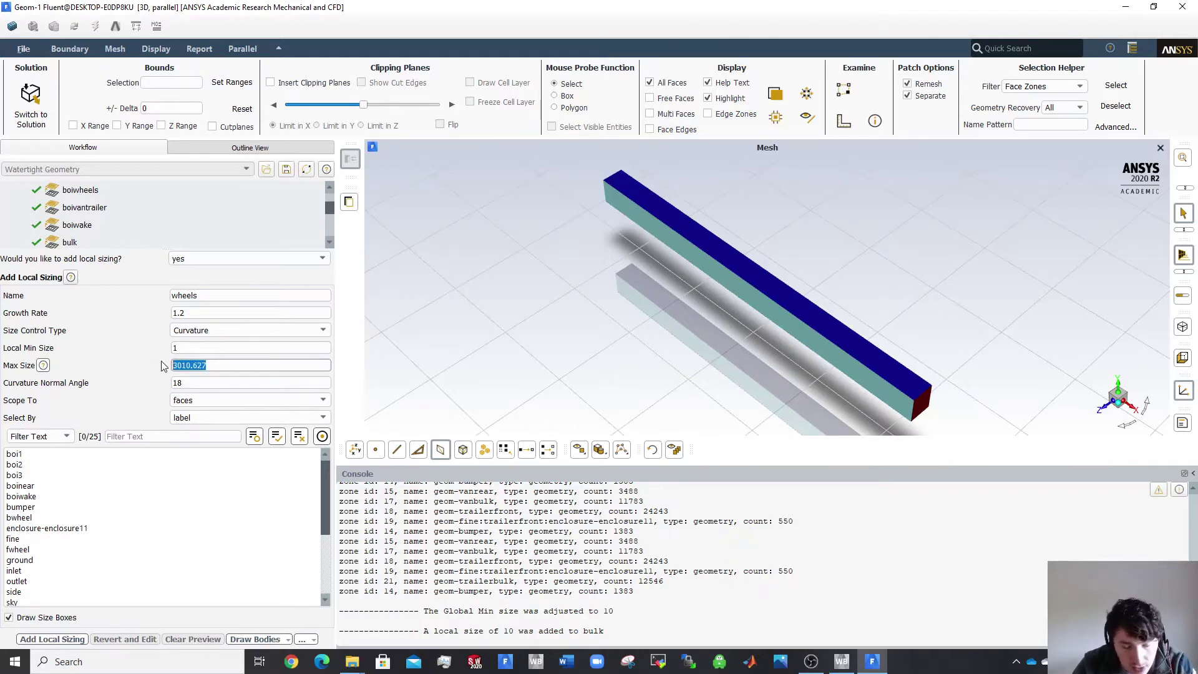
pyautogui.write('12')
pyautogui.press('Tab')
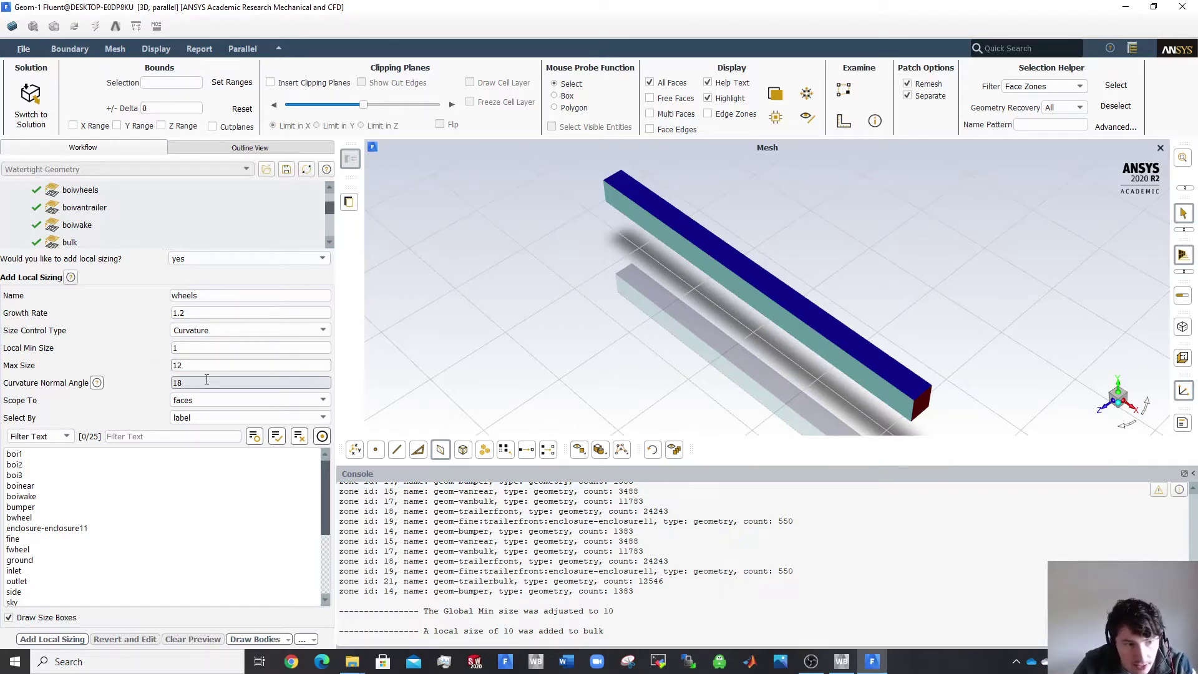
pyautogui.write('16')
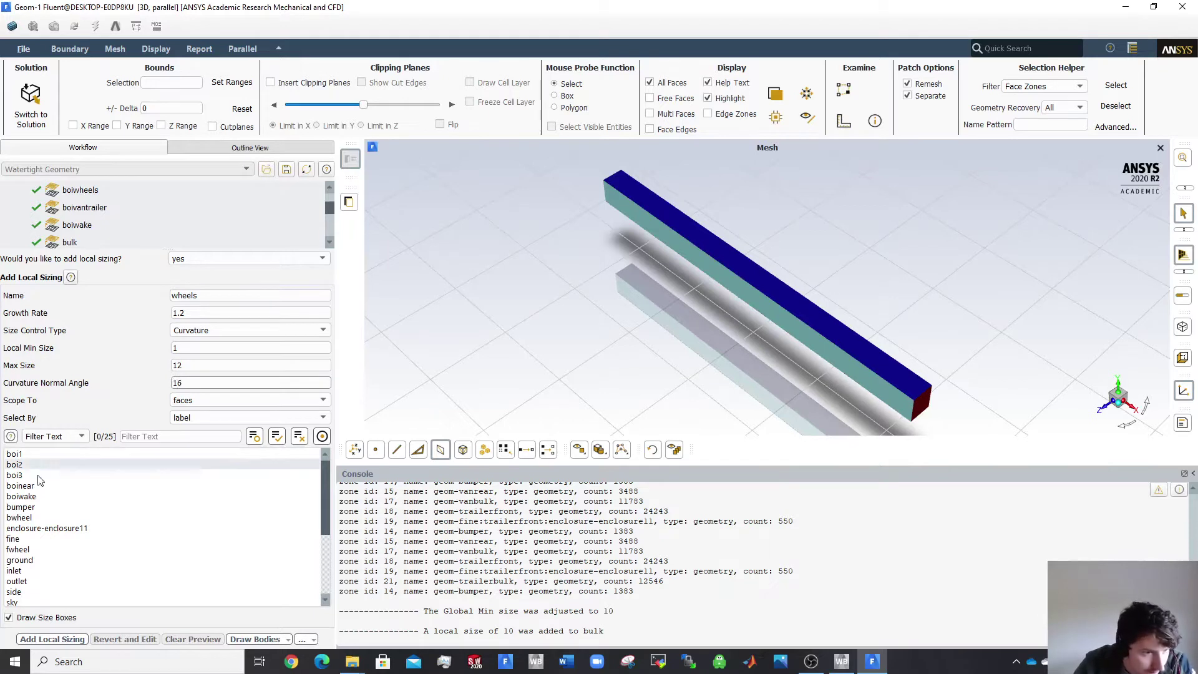
# Assign the labels fwheel, bwheel, tbwheel and tfwheel to the wheels sizing and add it.
pyautogui.click(44, 548)
pyautogui.click(57, 517)
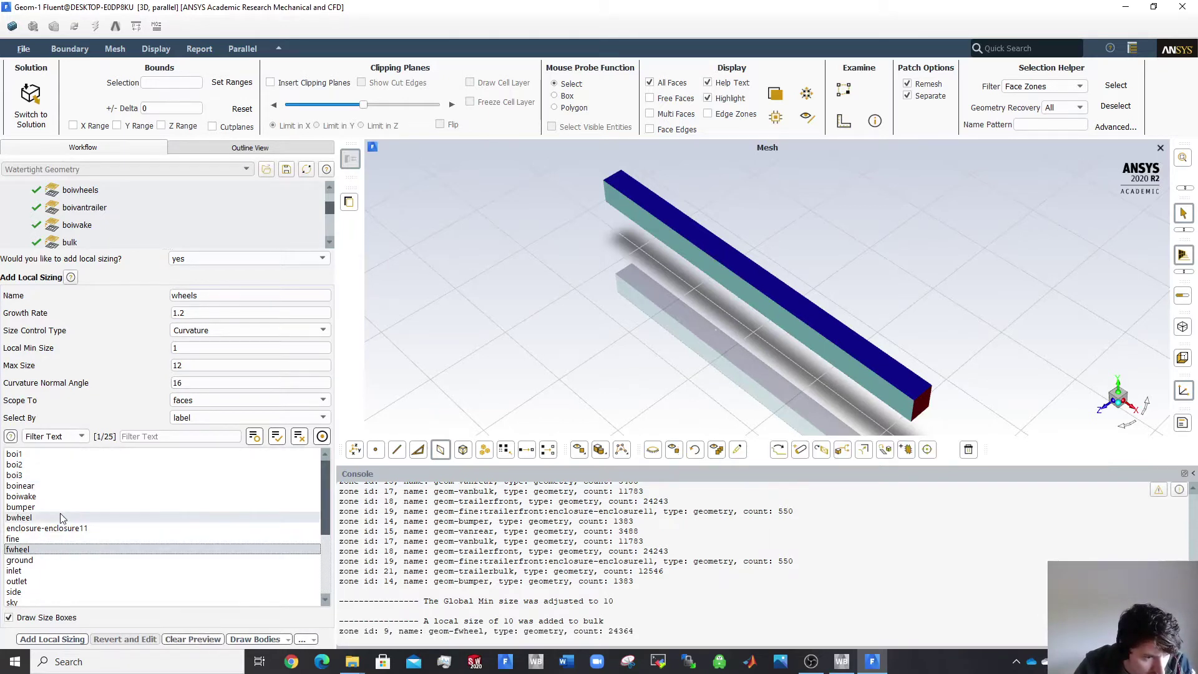
pyautogui.scroll(-2, 65, 503)
pyautogui.scroll(-1, 68, 549)
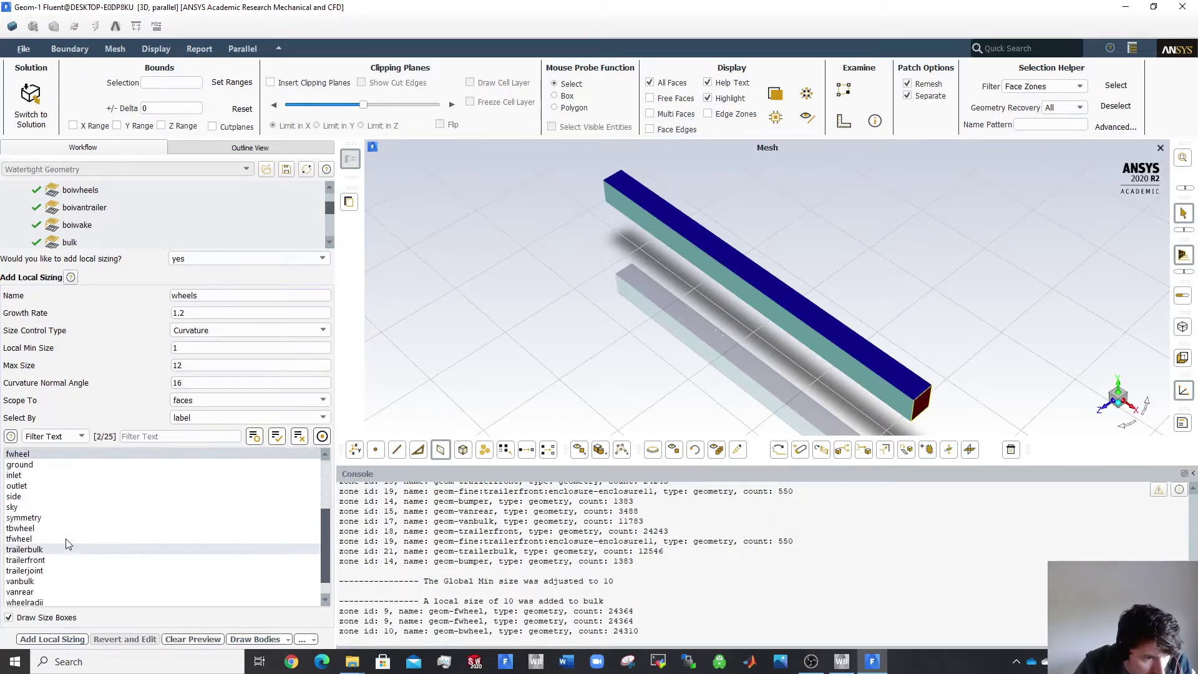
pyautogui.click(62, 528)
pyautogui.click(62, 538)
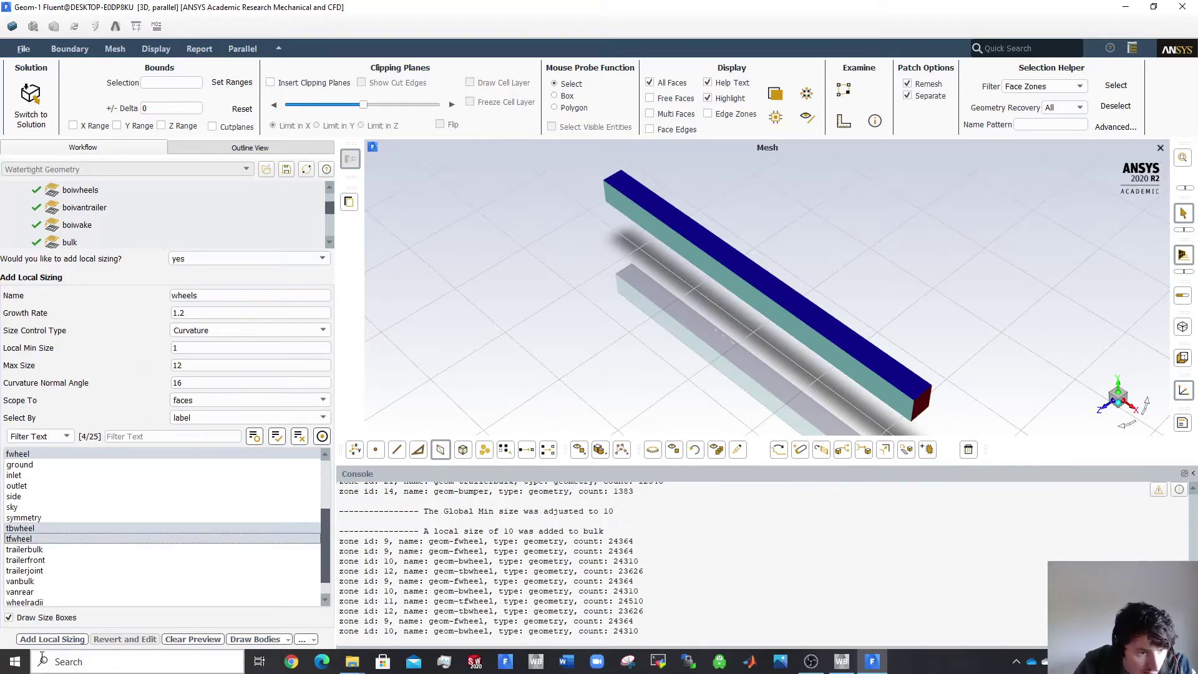
pyautogui.click(52, 638)
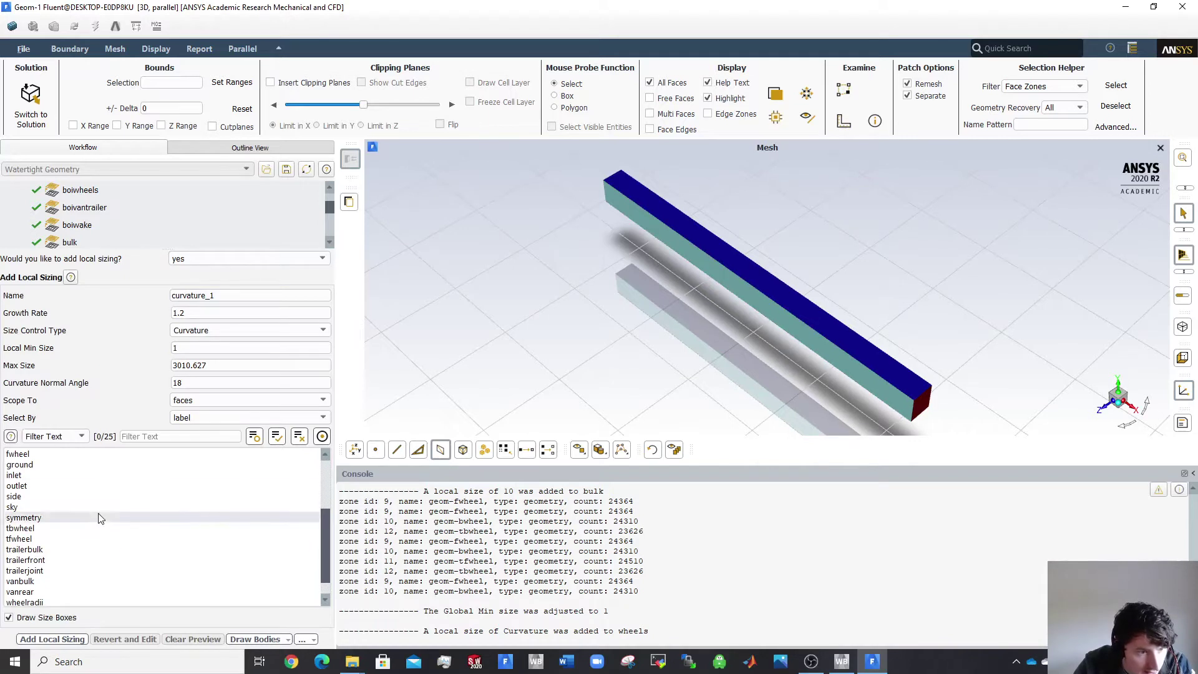
# Name the new curvature sizing fine and set its max size to 8 and curvature normal angle to 14.
pyautogui.scroll(2, 98, 509)
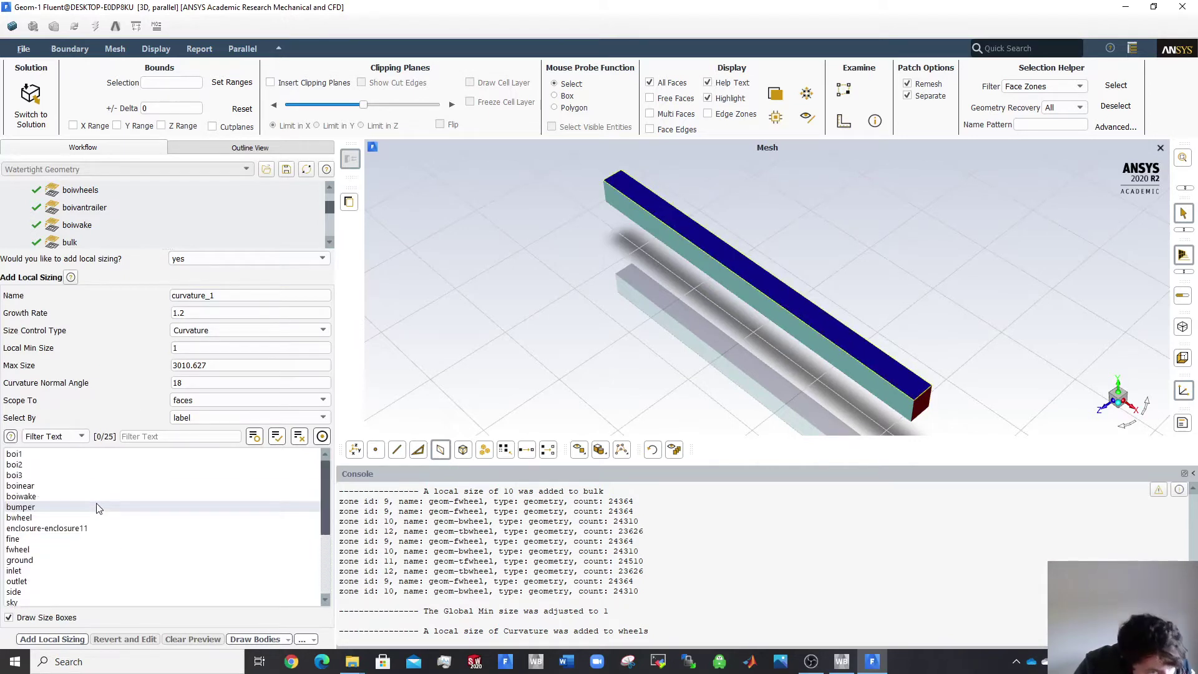
pyautogui.scroll(1, 91, 515)
pyautogui.doubleClick(199, 295)
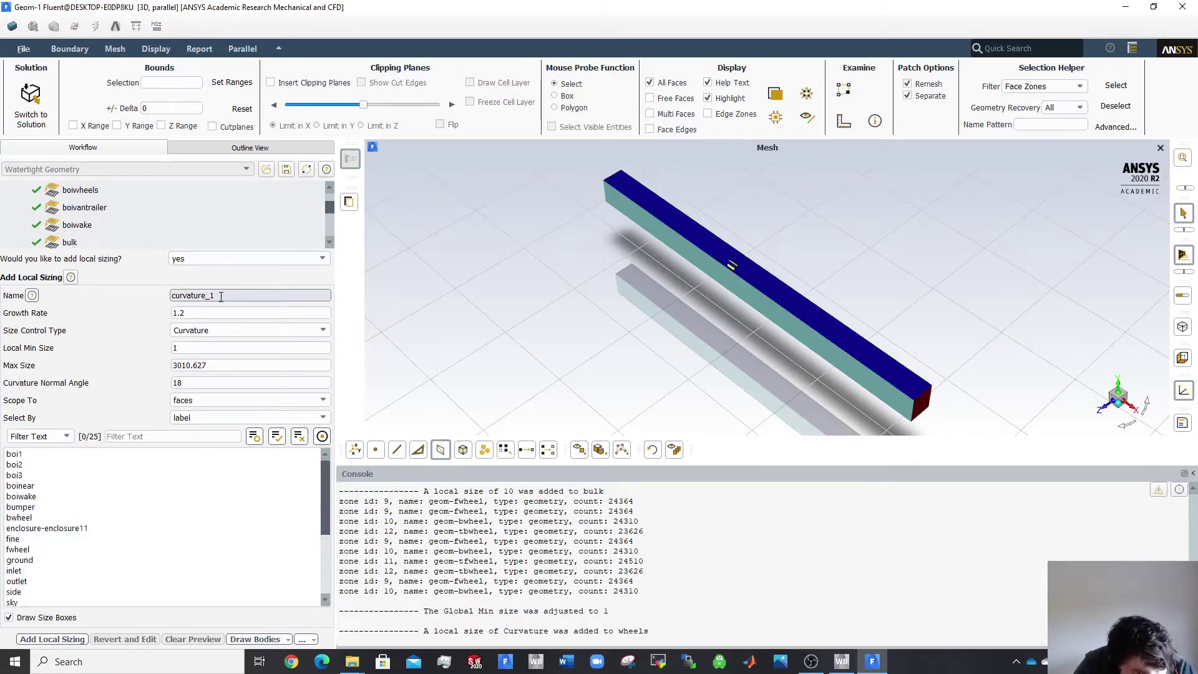
pyautogui.write('fine')
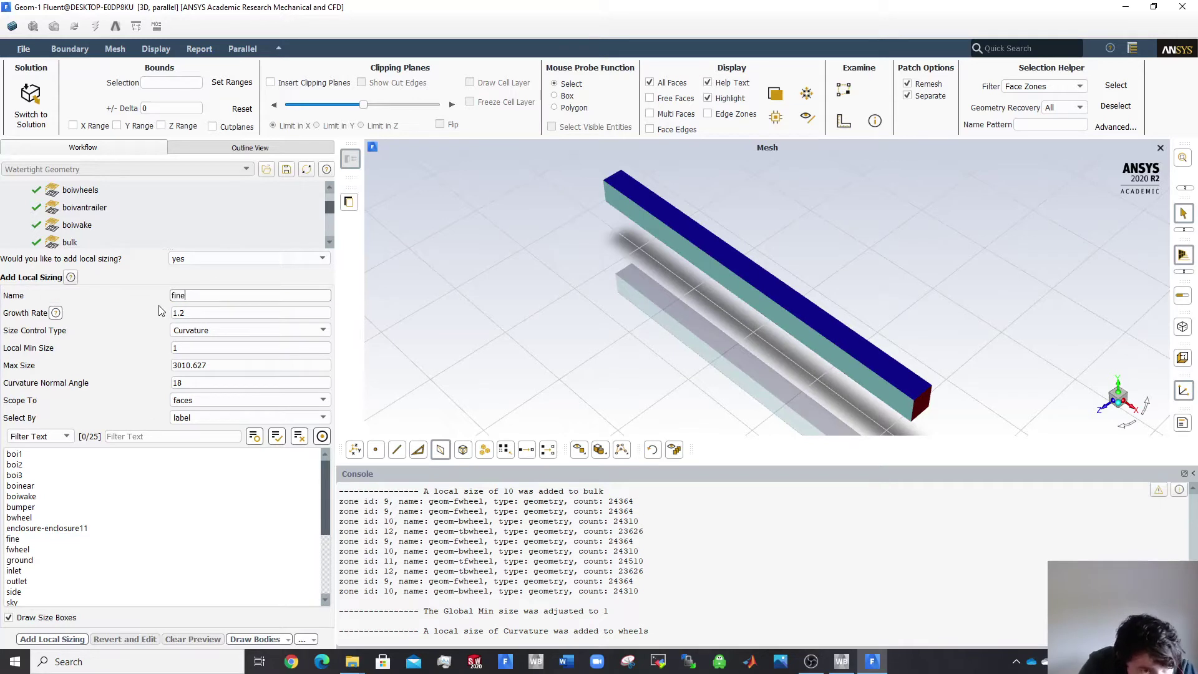
pyautogui.click(215, 365)
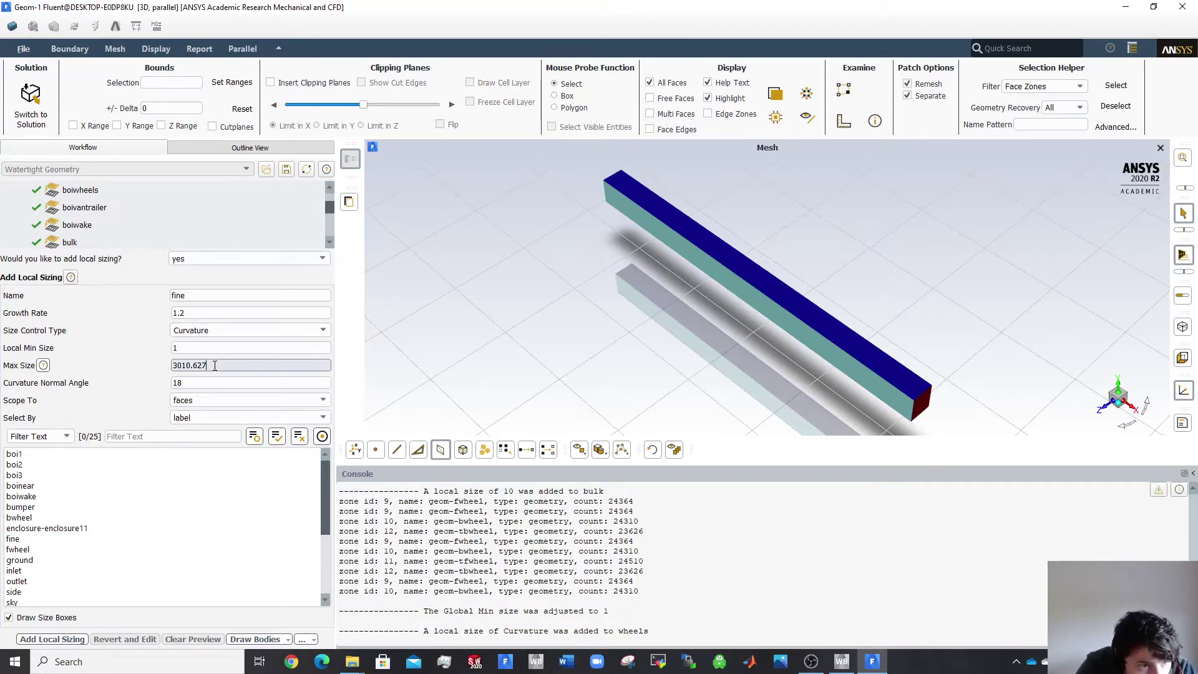
pyautogui.moveTo(214, 365); pyautogui.dragTo(120, 372)
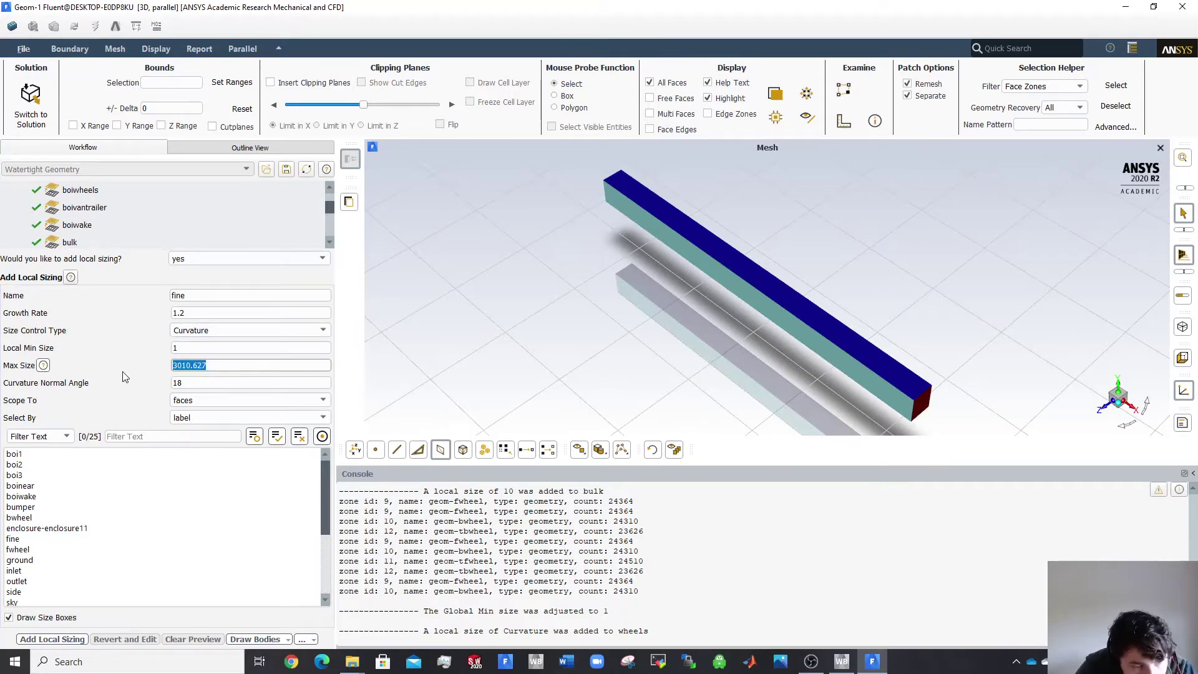
pyautogui.write('8')
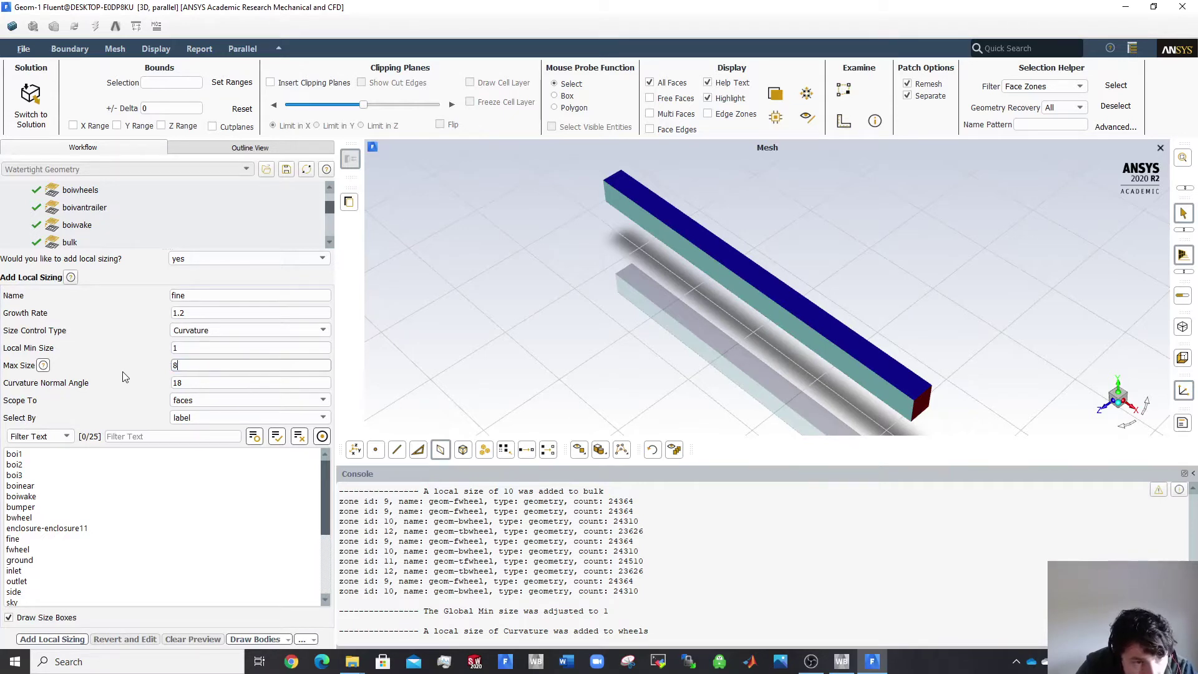
pyautogui.click(177, 385)
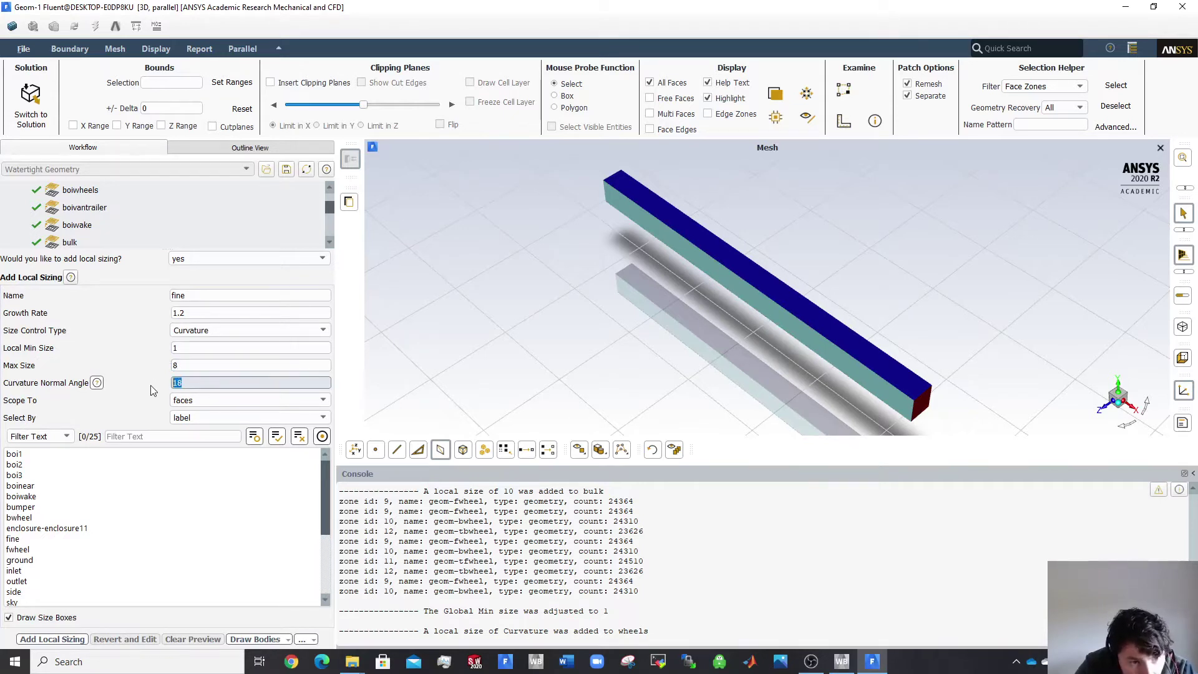
pyautogui.write('14')
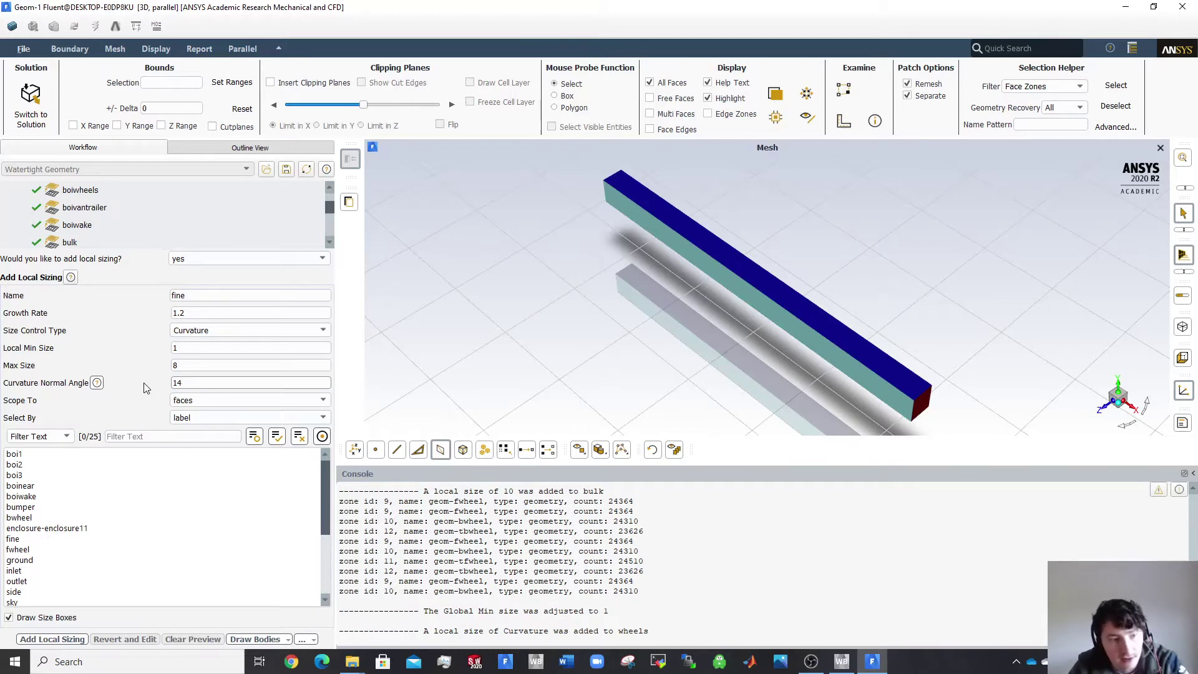
pyautogui.click(97, 383)
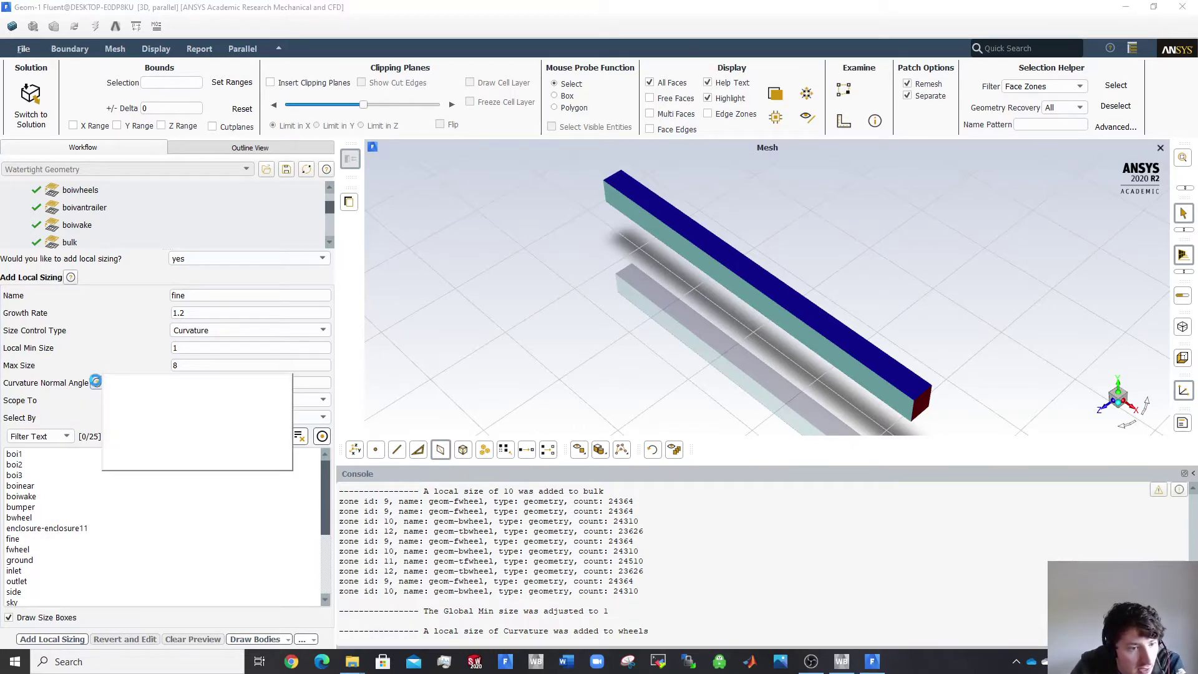
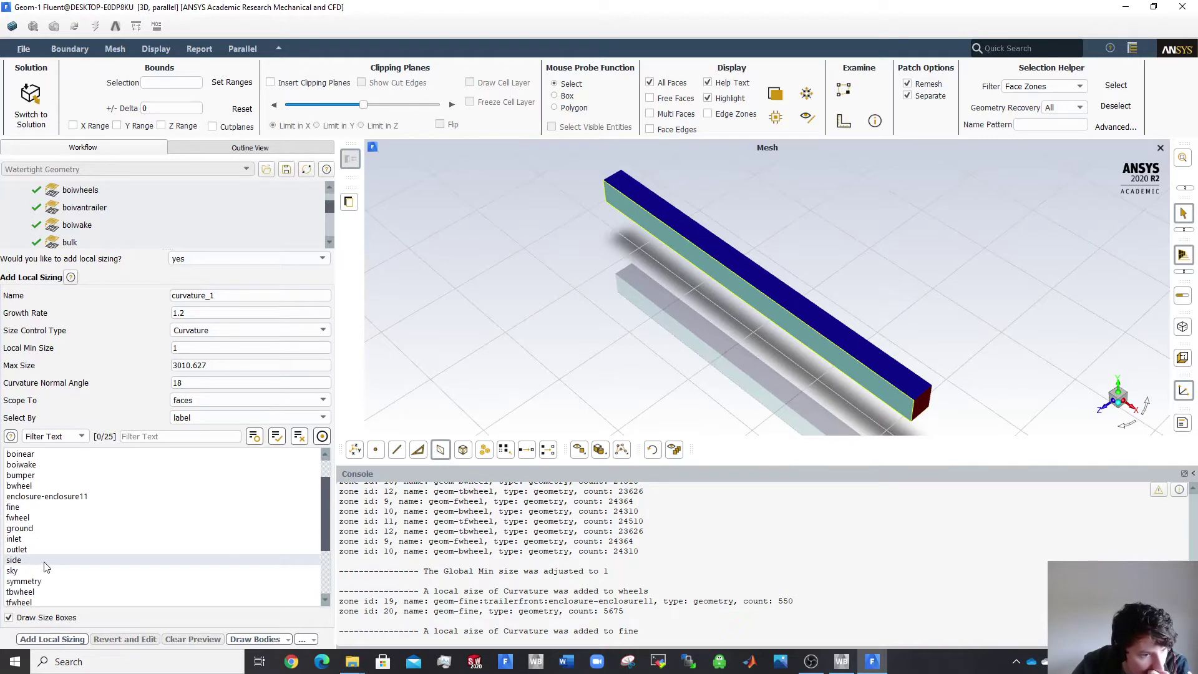
# Assign the labels trailerjoint and wheelsurrounds to a new curvature sizing and add it with its default name and size values.
pyautogui.scroll(-1, 44, 567)
pyautogui.scroll(-2, 38, 527)
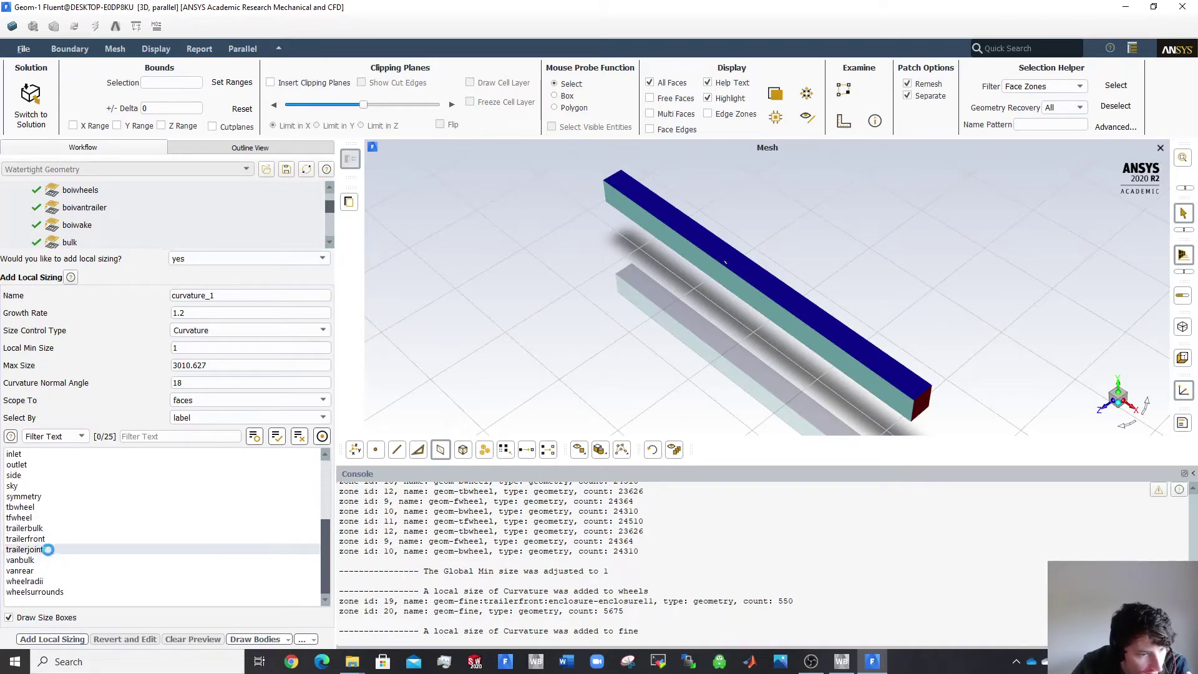
pyautogui.click(45, 549)
pyautogui.click(107, 580)
pyautogui.click(107, 587)
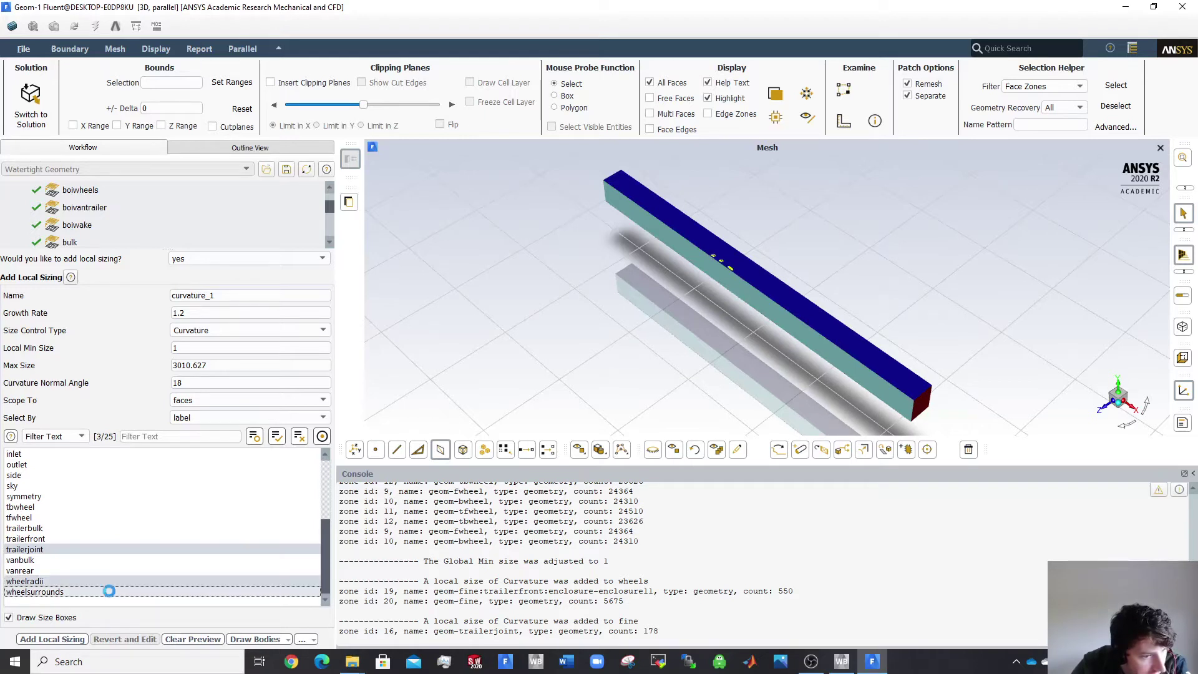
pyautogui.click(107, 587)
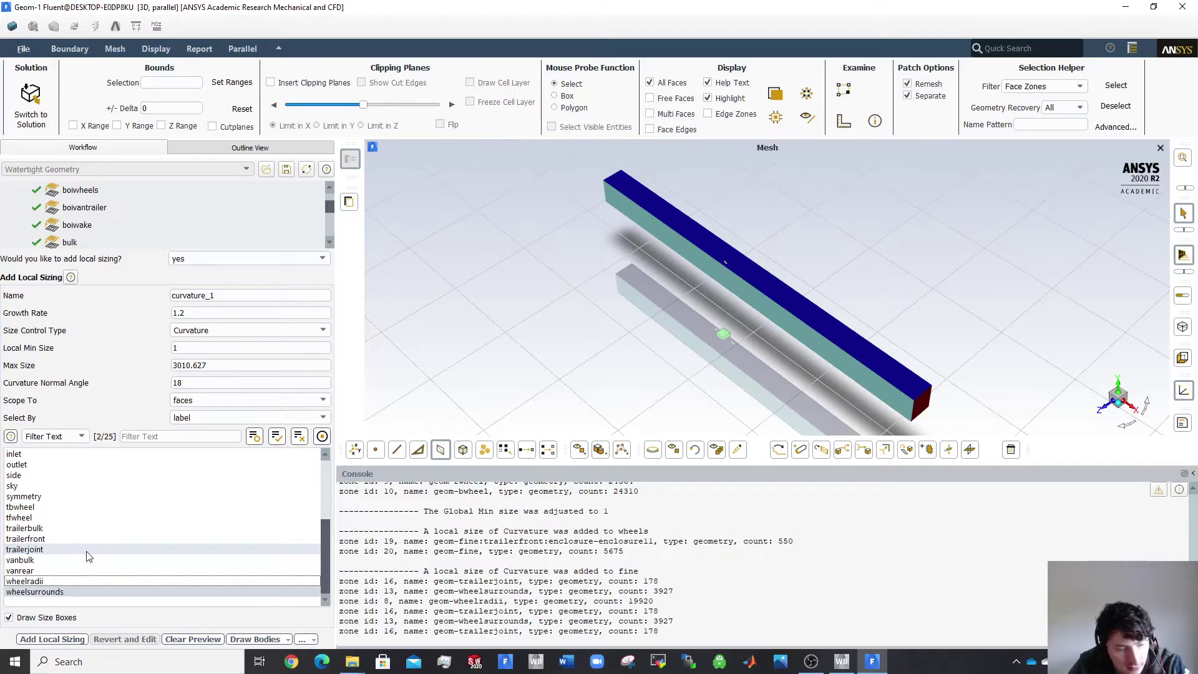
pyautogui.click(69, 637)
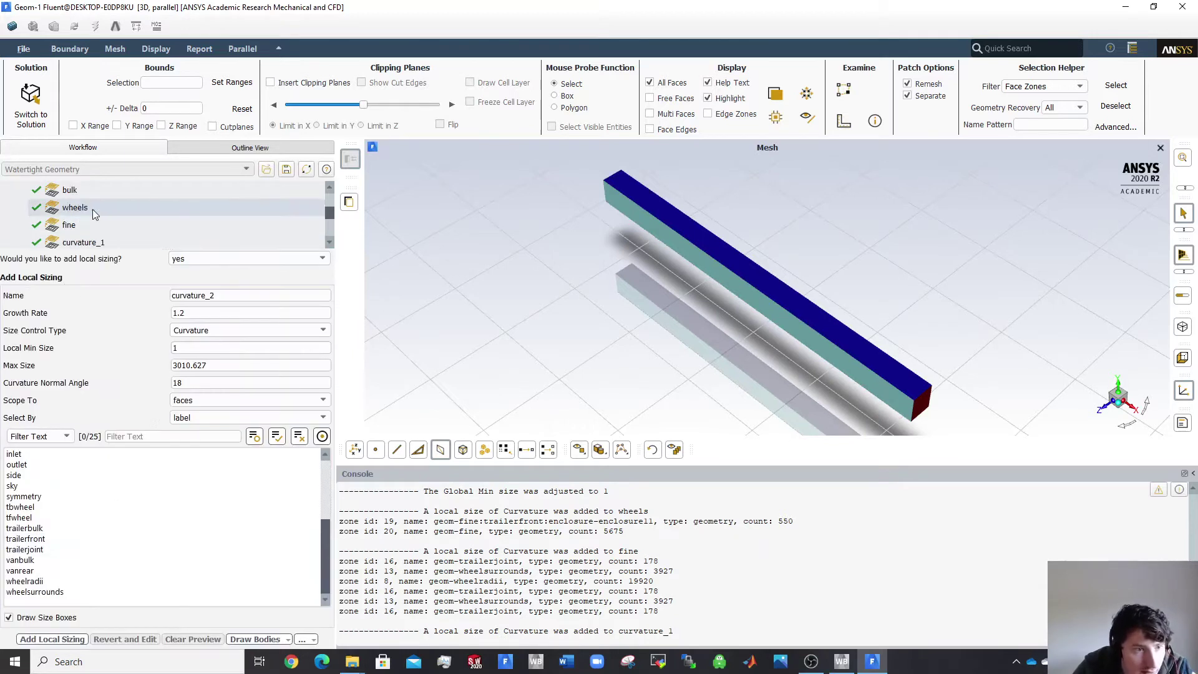
# Edit the curvature_1 sizing: rename it mediumfine, set max size to 10 and curvature normal angle to 16, and update it.
pyautogui.scroll(-1, 94, 212)
pyautogui.click(97, 190)
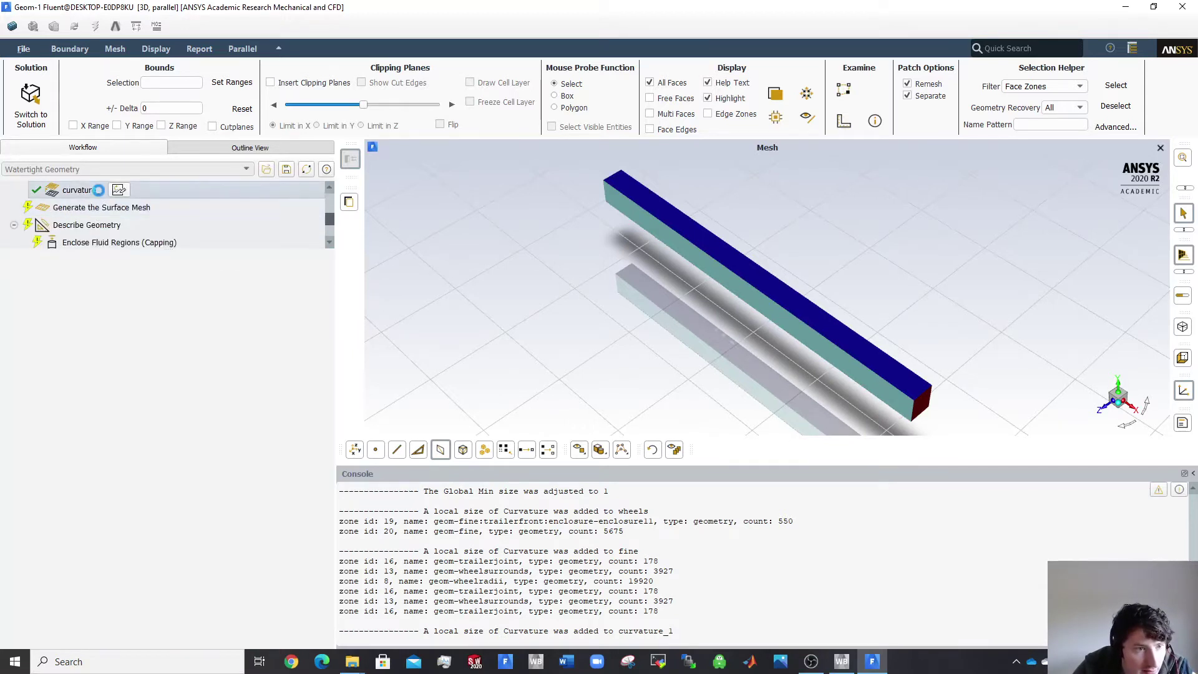
pyautogui.click(106, 638)
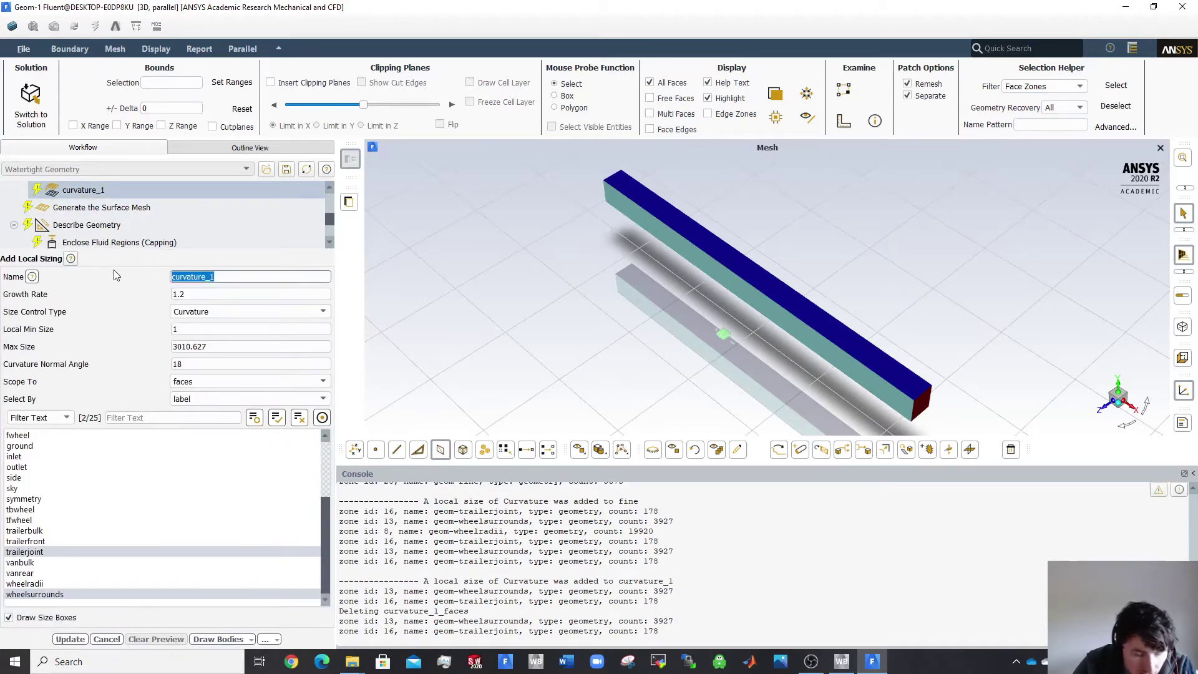
pyautogui.write('mediumfine')
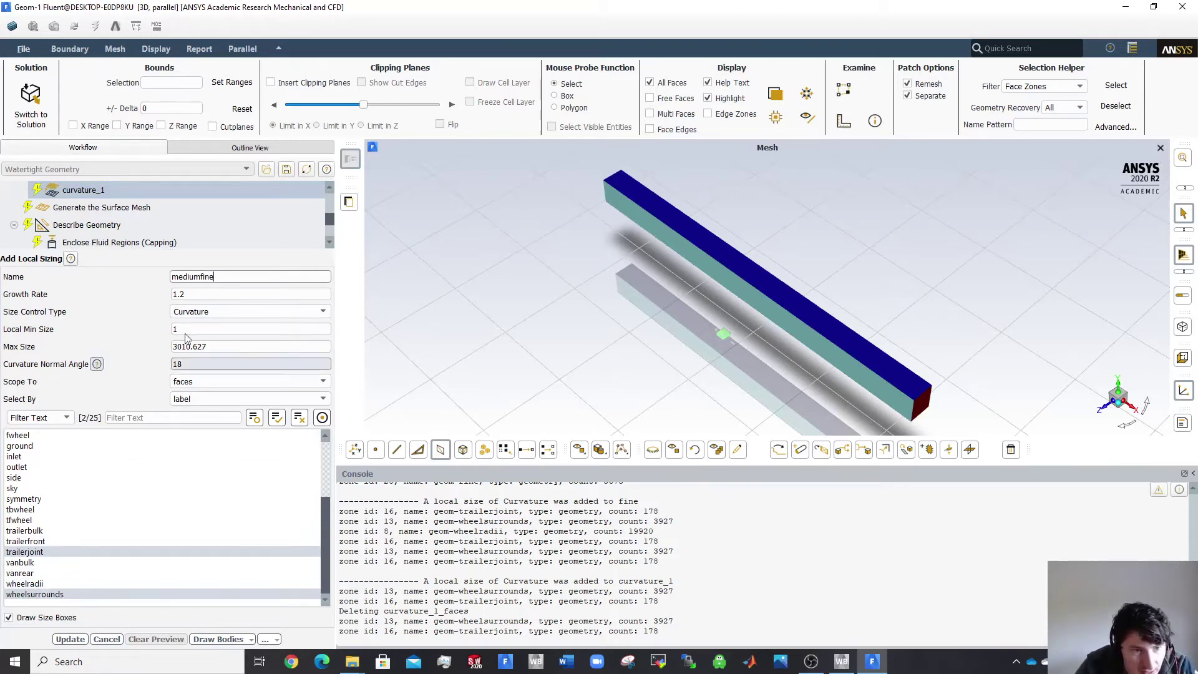
pyautogui.click(200, 346)
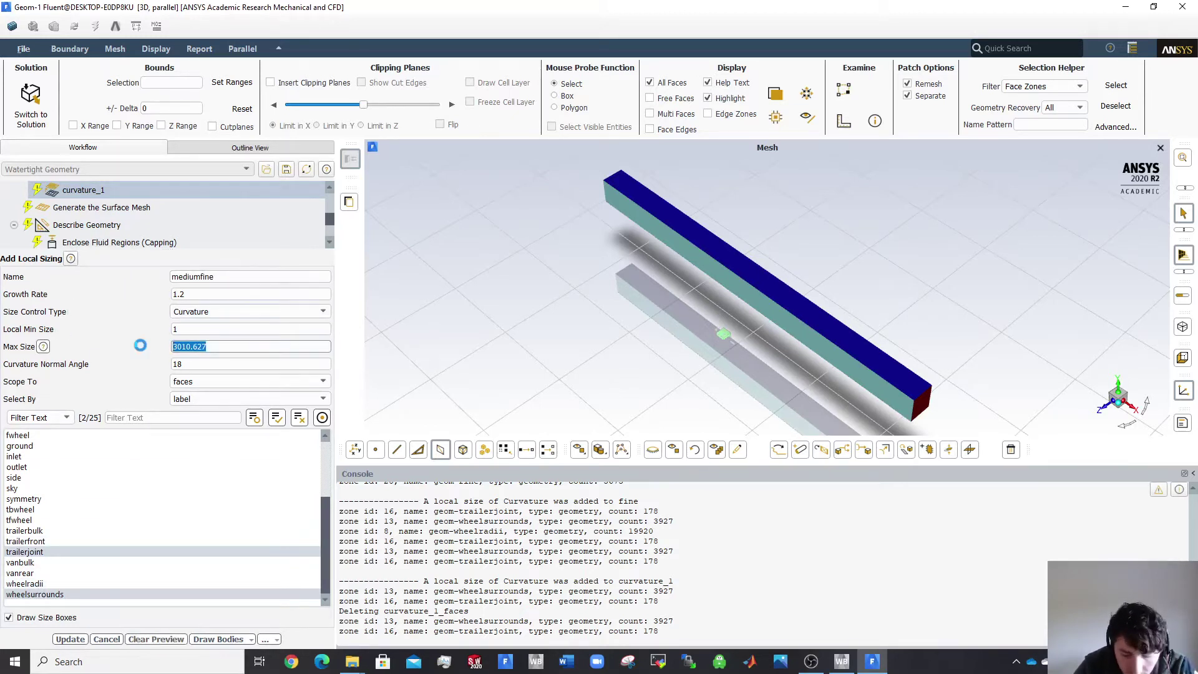
pyautogui.write('10')
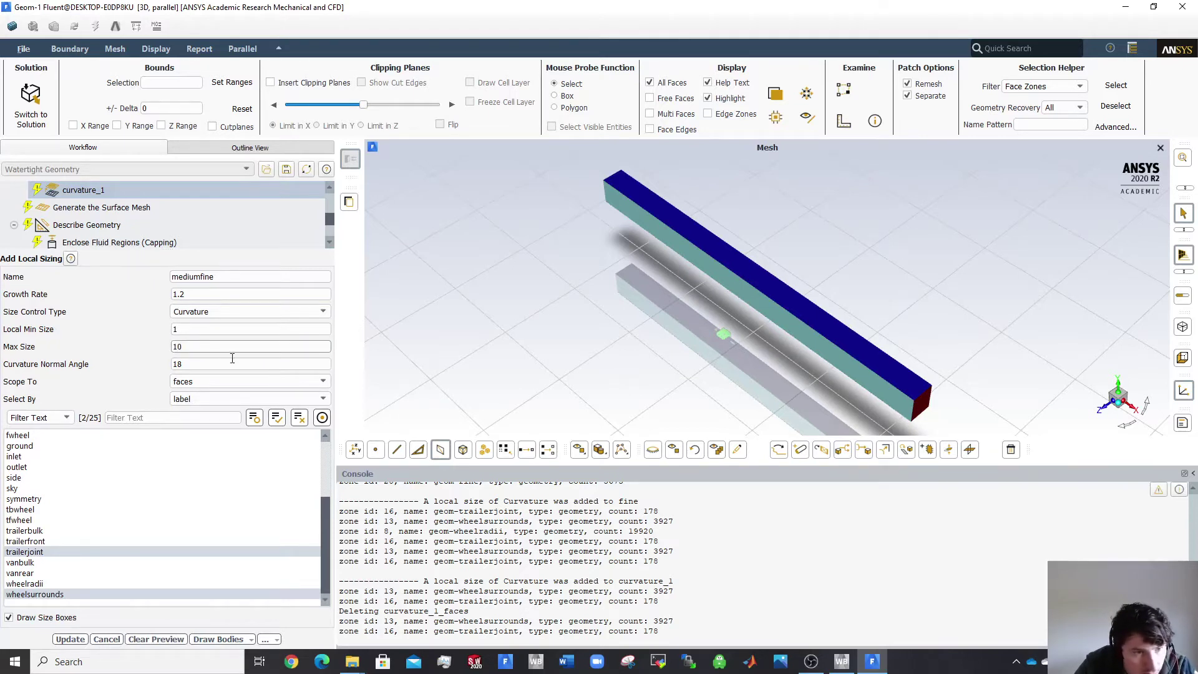
pyautogui.press('Tab')
pyautogui.write('16')
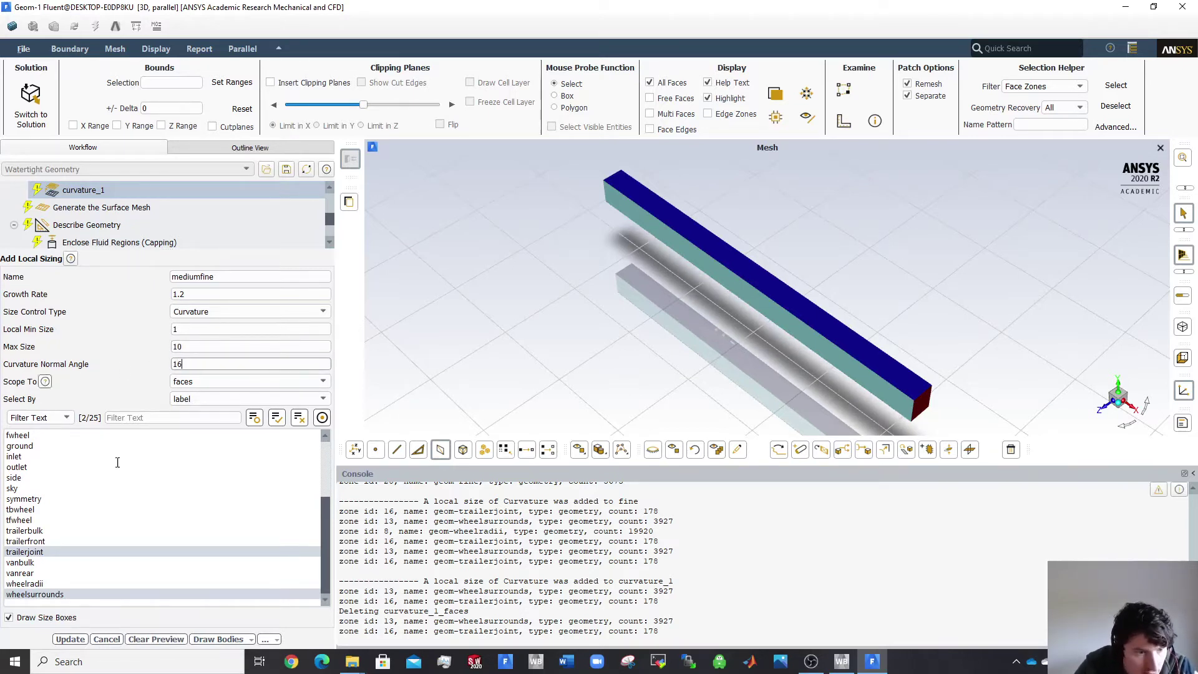
pyautogui.click(78, 639)
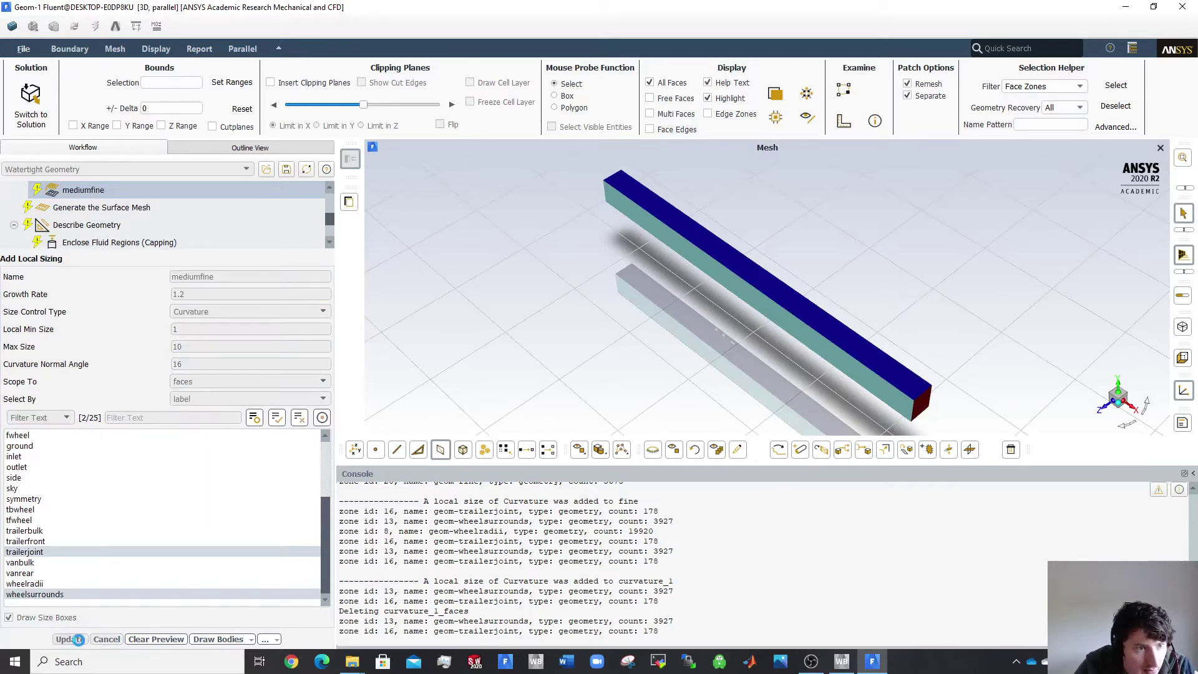
# Add a curvature sizing named wheelradii on the wheelradii label with max size 5 and curvature normal angle 14.
pyautogui.scroll(5, 123, 215)
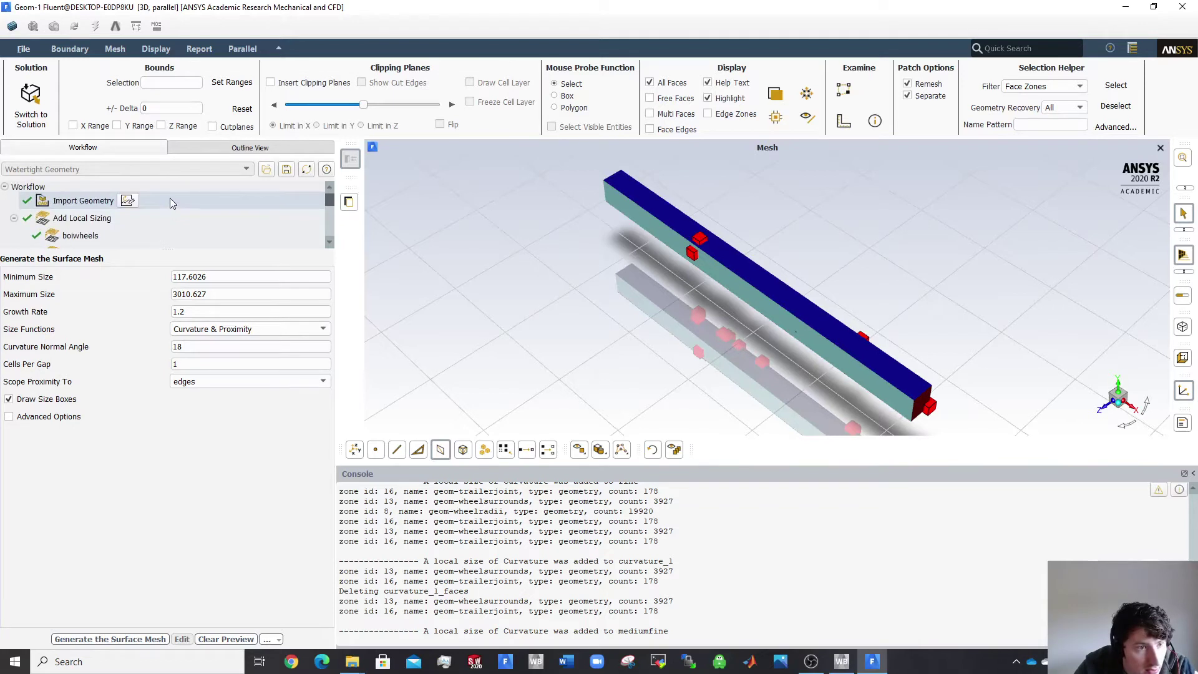
pyautogui.click(165, 217)
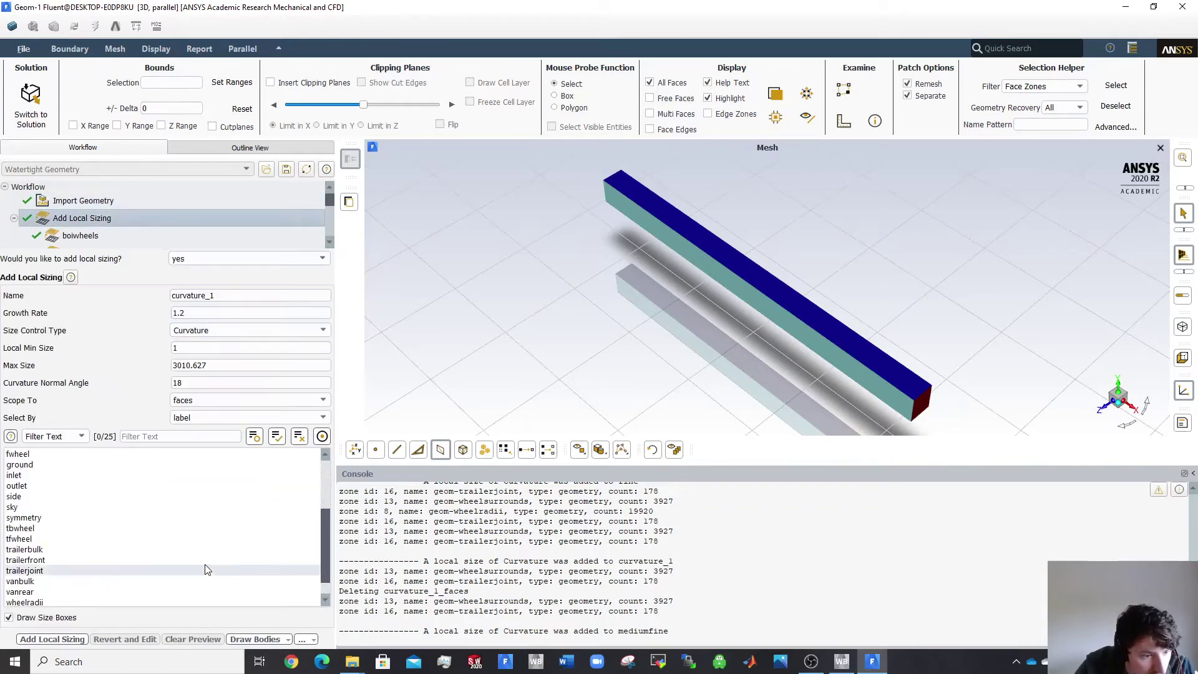
pyautogui.scroll(-1, 203, 567)
pyautogui.click(95, 582)
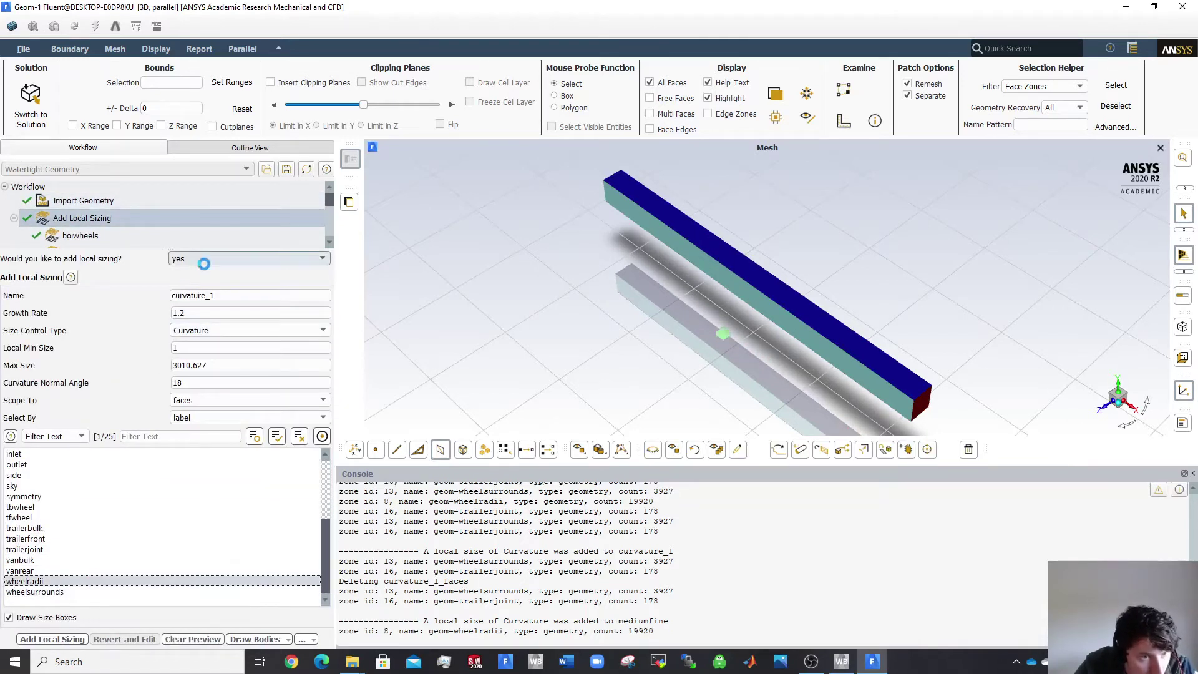
pyautogui.write('wheelradii')
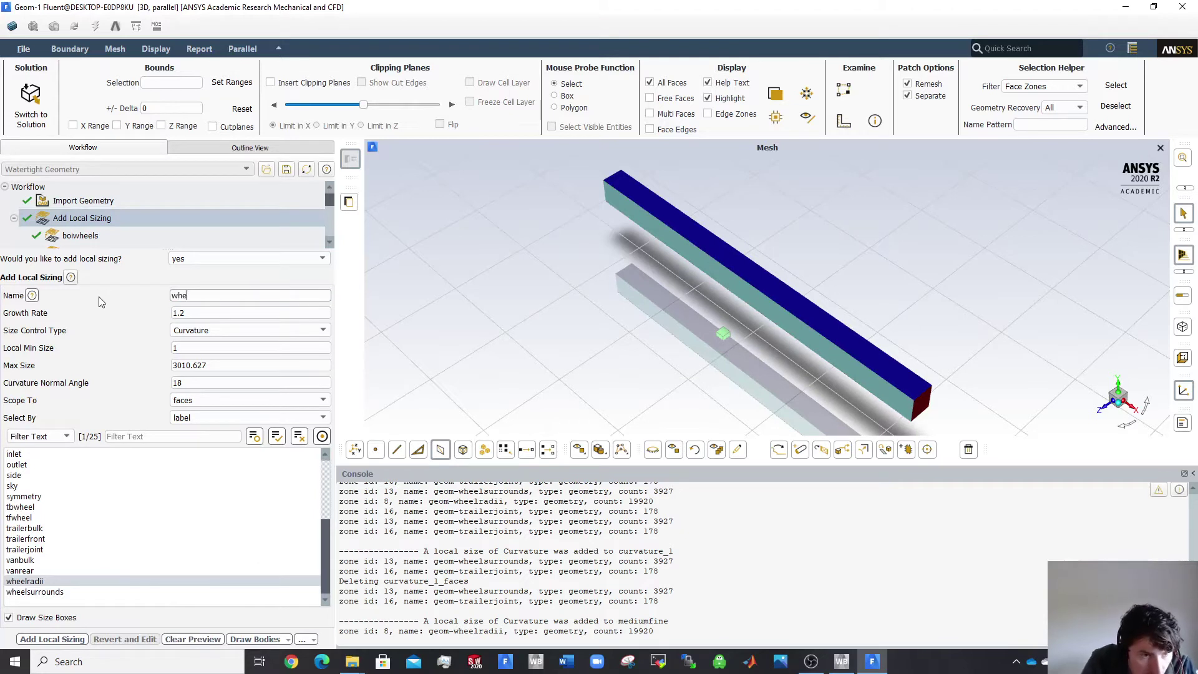
pyautogui.click(244, 365)
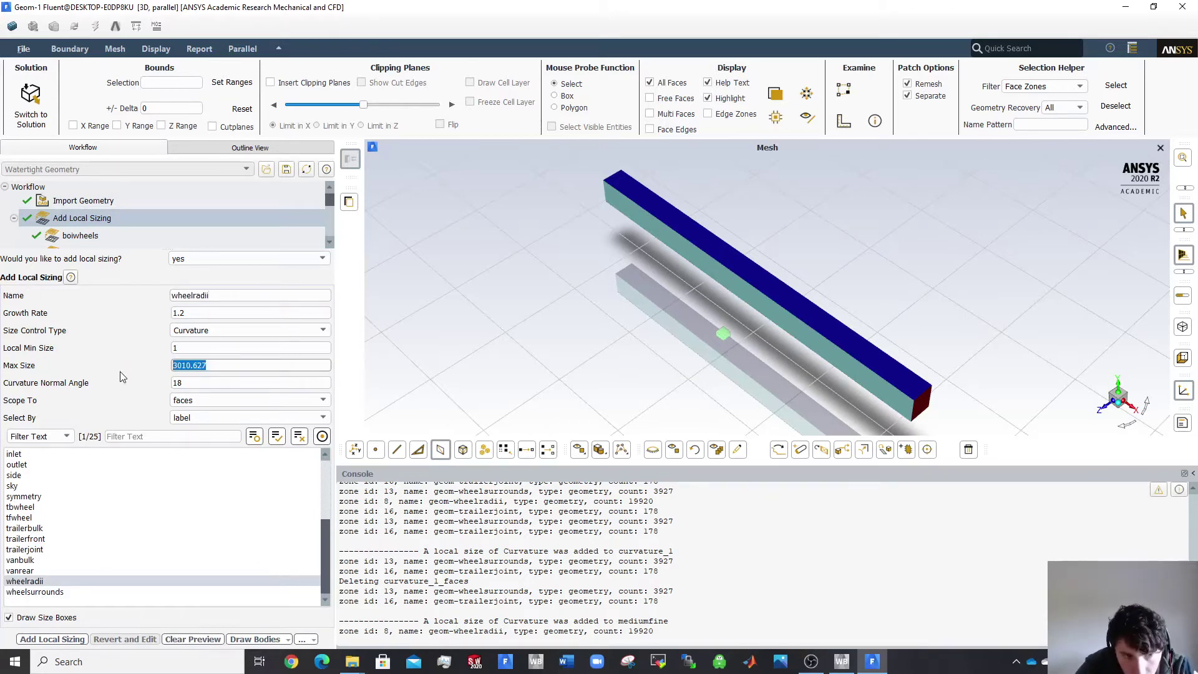
pyautogui.write('5')
pyautogui.press('Tab')
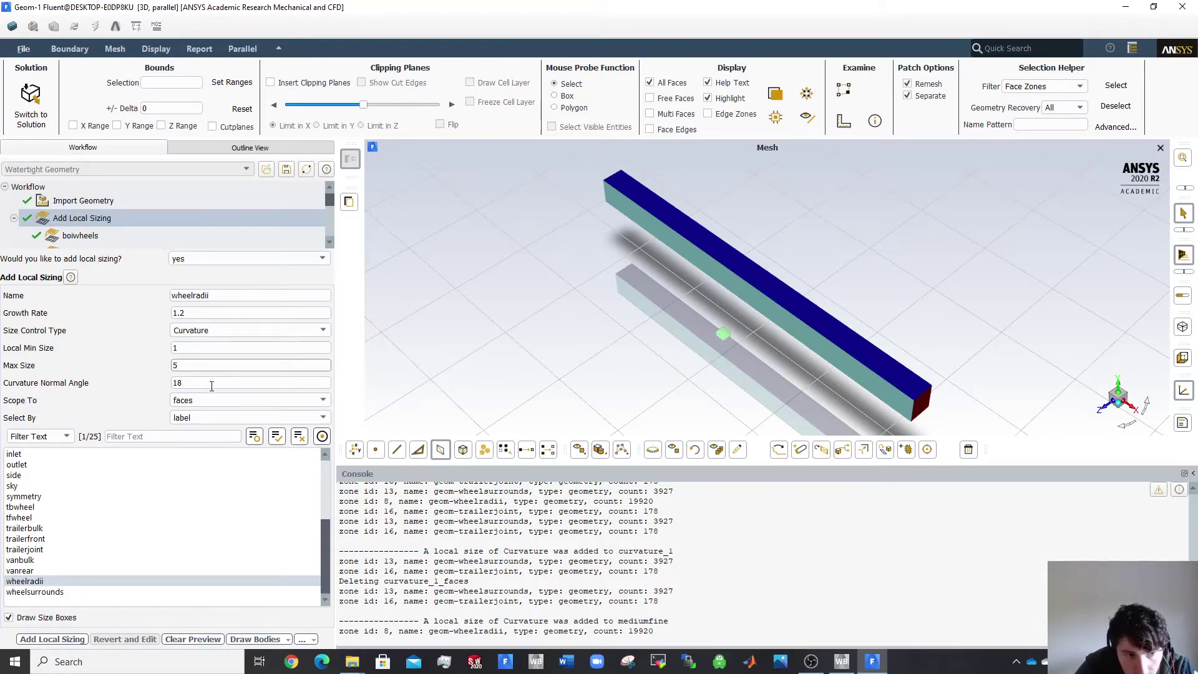
pyautogui.write('1')
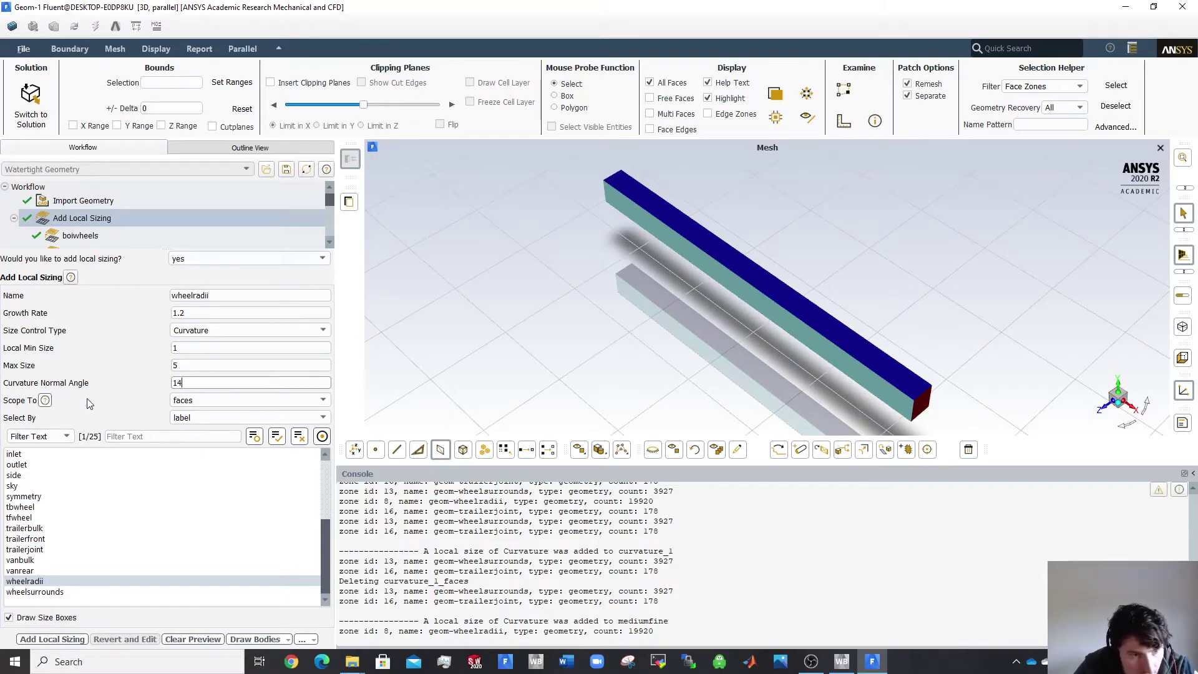
pyautogui.click(71, 635)
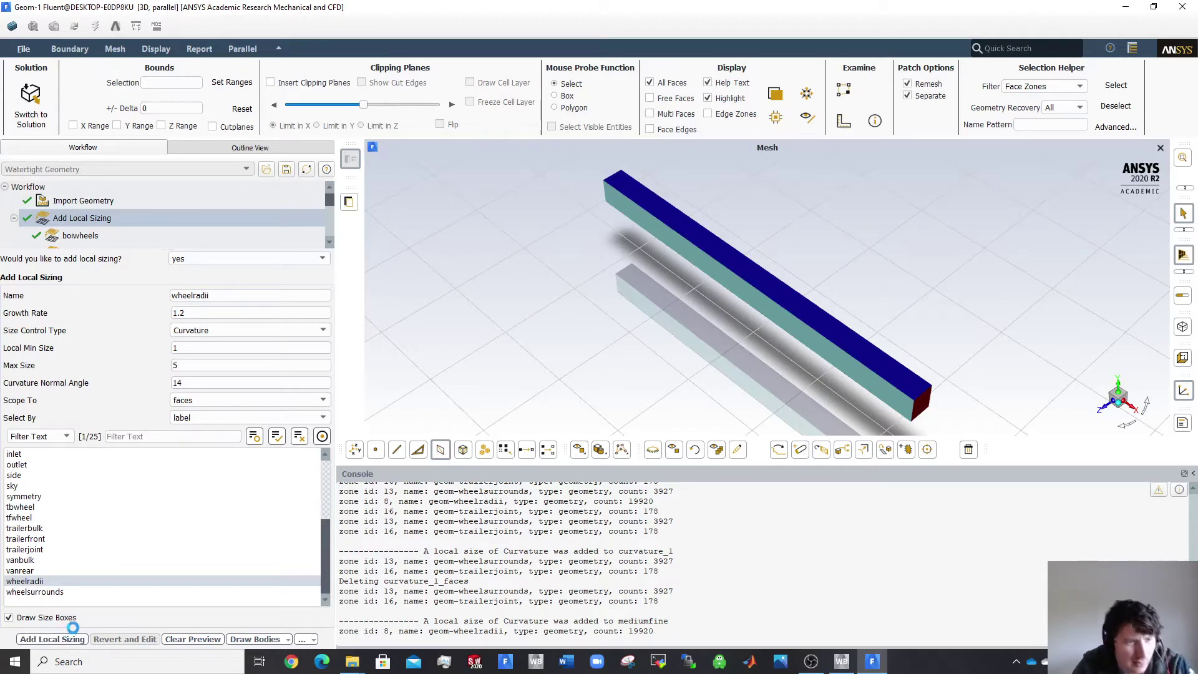
# Review the labels assigned to the bulk sizing and the full list of local sizings, enlarging the workflow tree.
pyautogui.scroll(-2, 155, 231)
pyautogui.scroll(-1, 155, 231)
pyautogui.scroll(1, 155, 232)
pyautogui.click(156, 194)
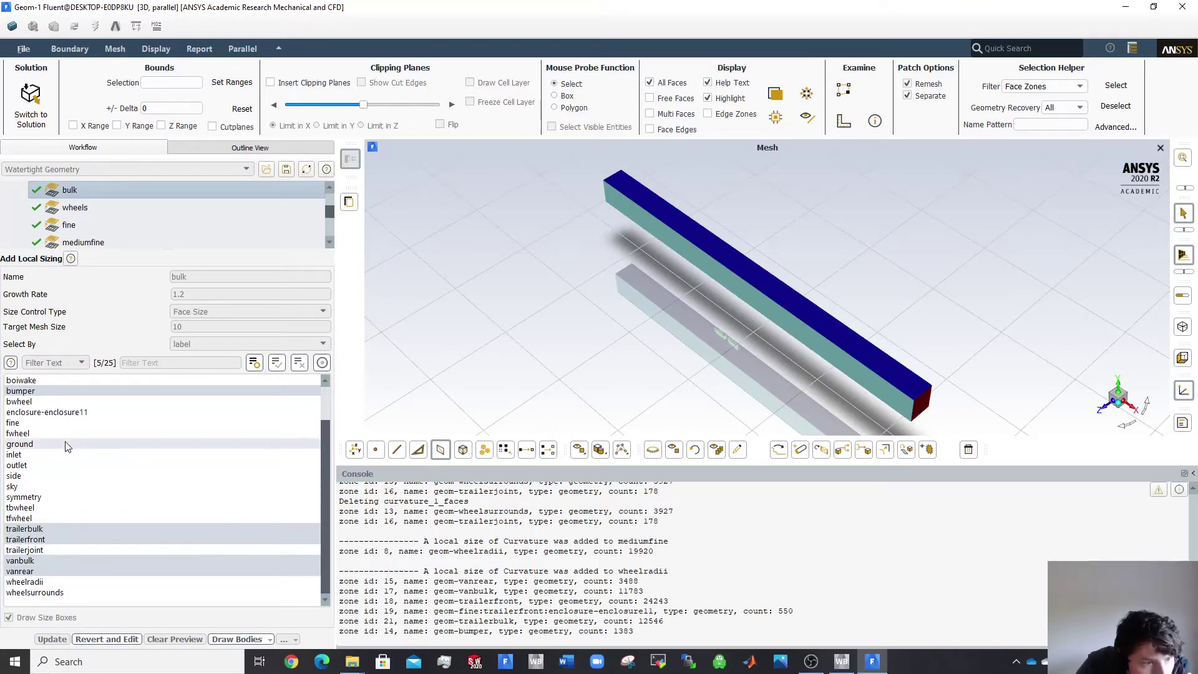
pyautogui.scroll(1, 71, 430)
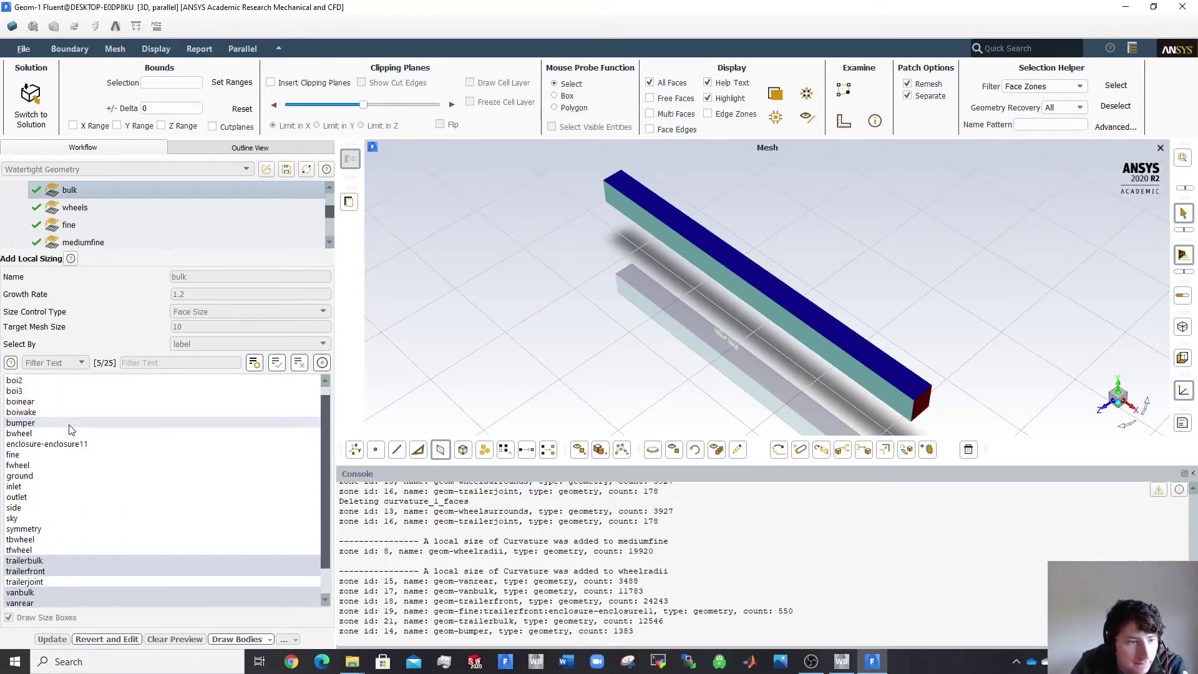
pyautogui.scroll(1, 70, 430)
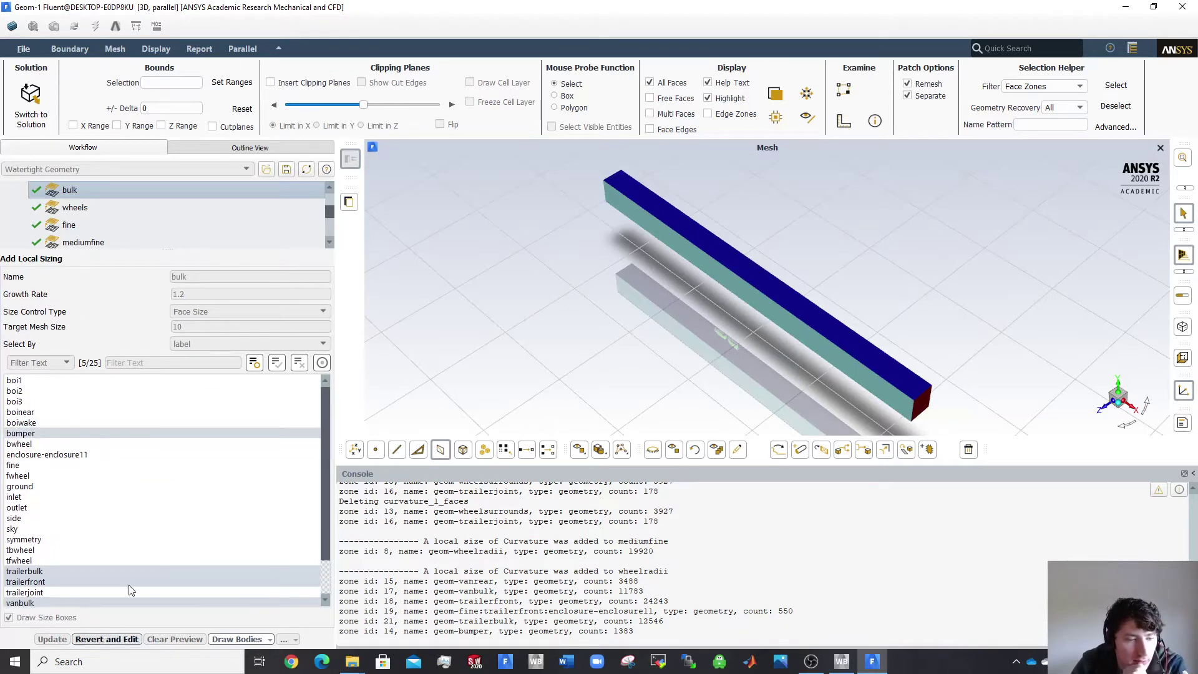
pyautogui.moveTo(193, 250); pyautogui.dragTo(194, 374)
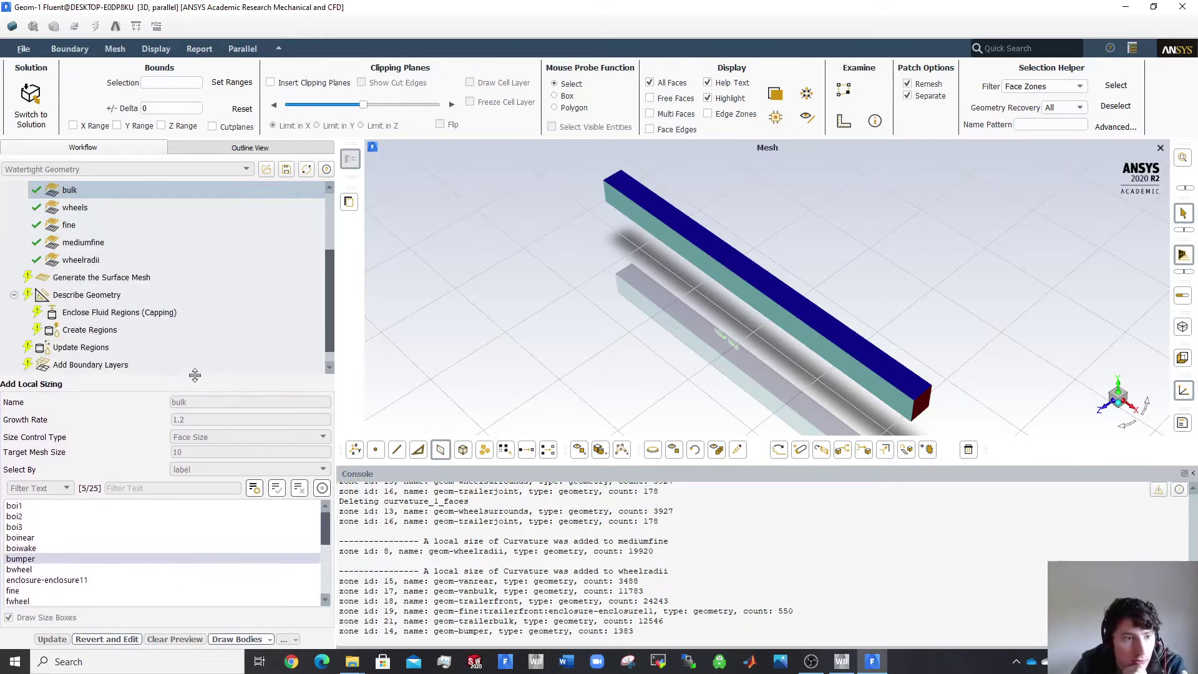
pyautogui.scroll(2, 106, 280)
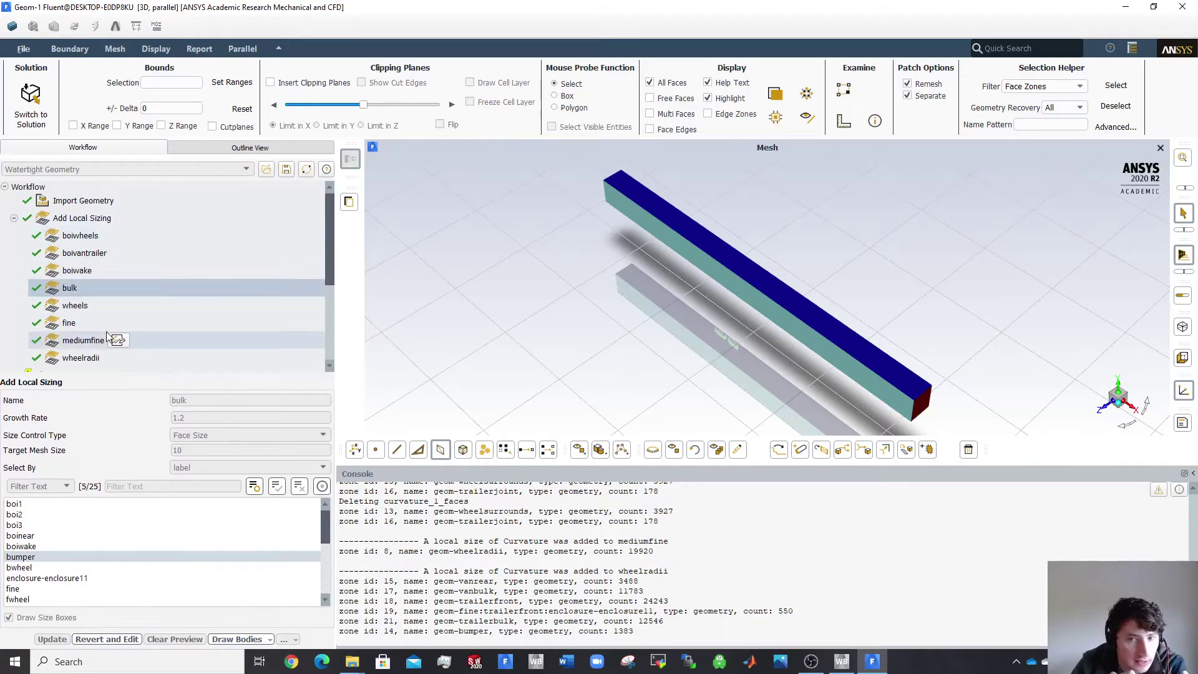
pyautogui.scroll(-1, 107, 337)
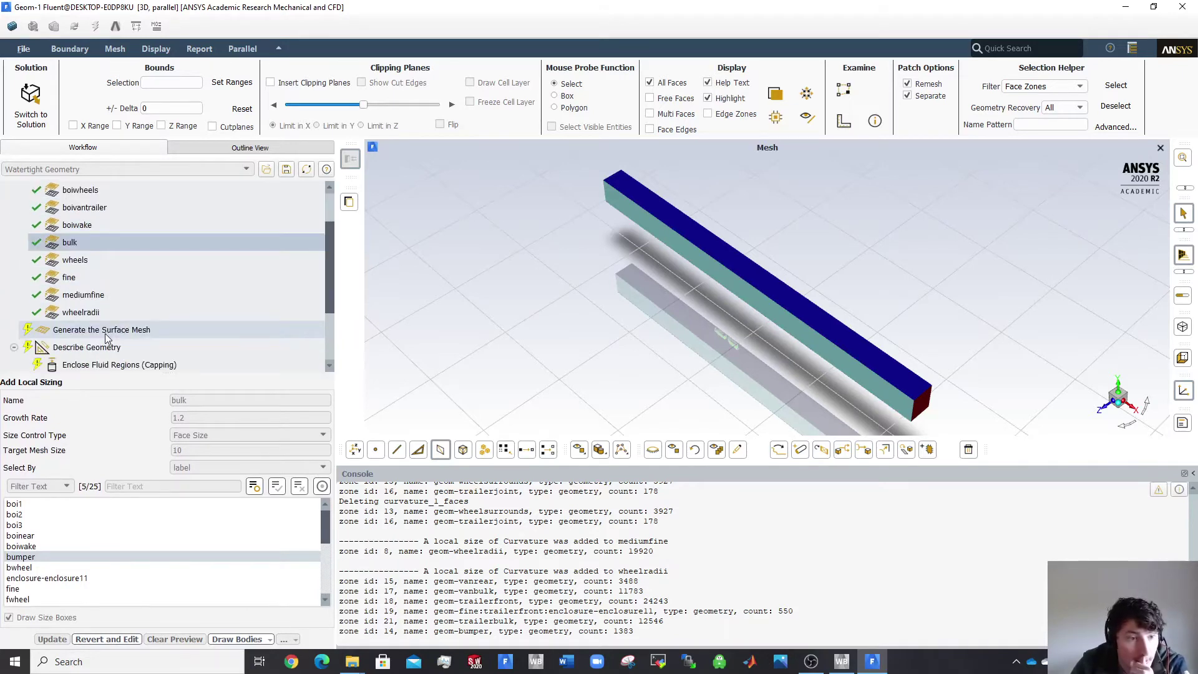
# Generate the surface mesh with minimum size 1, maximum size 250 and 3 cells per gap.
pyautogui.click(105, 331)
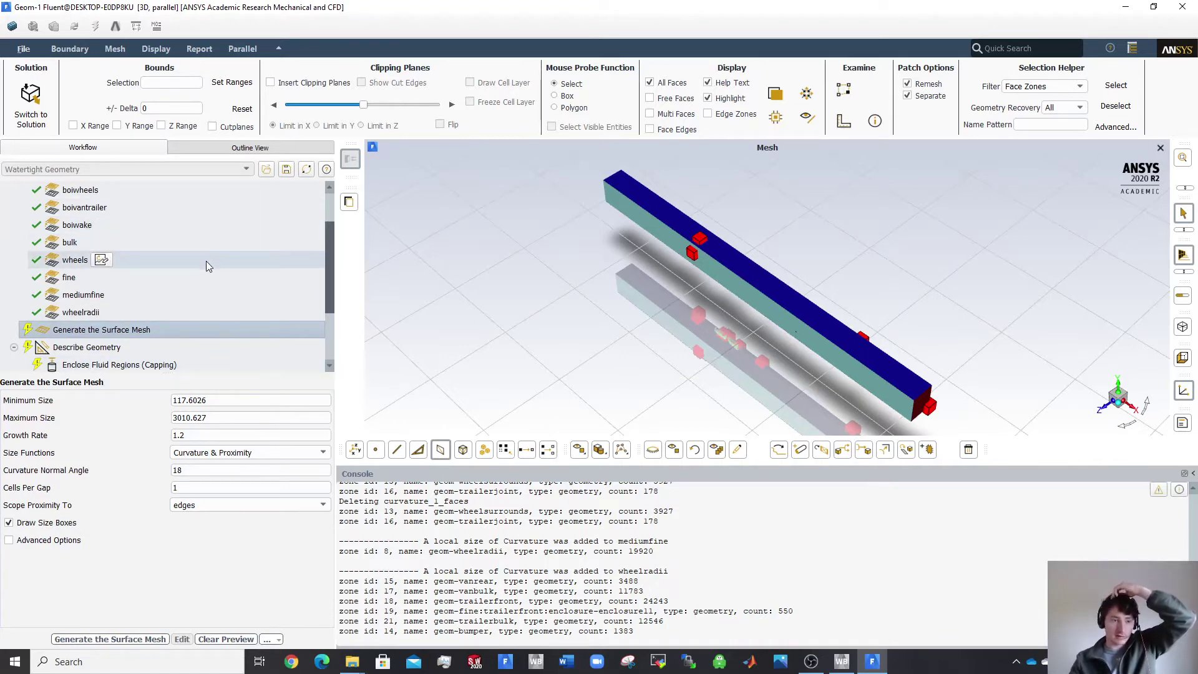
pyautogui.click(132, 328)
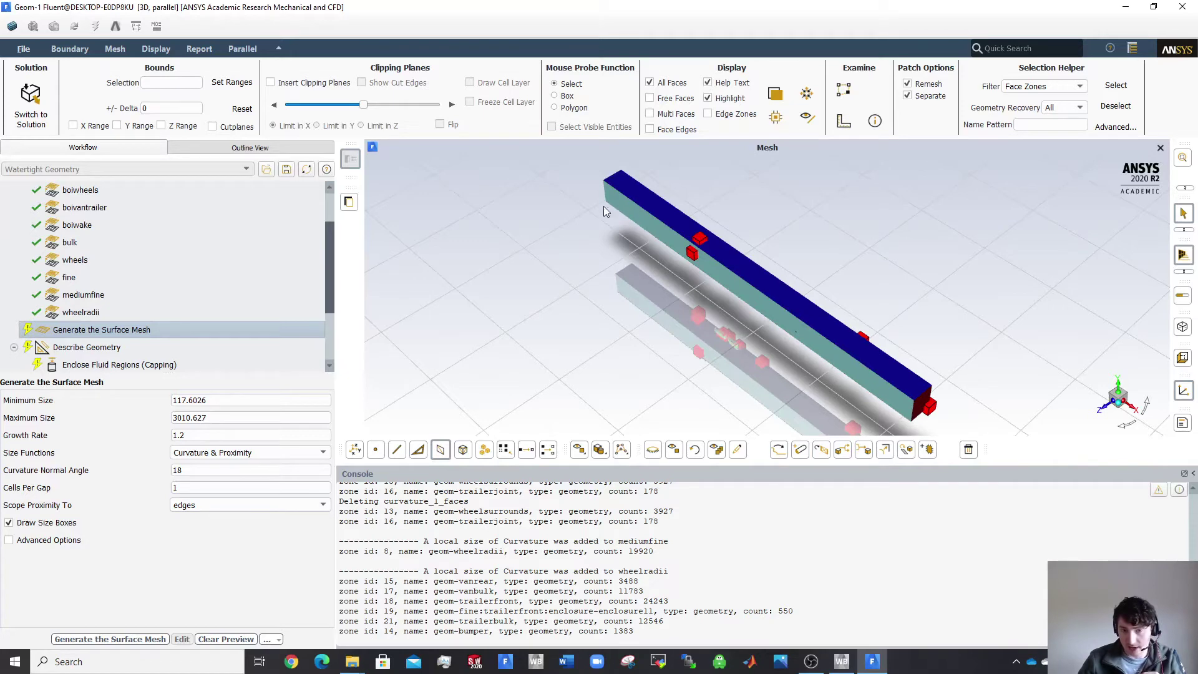
pyautogui.scroll(3, 886, 394)
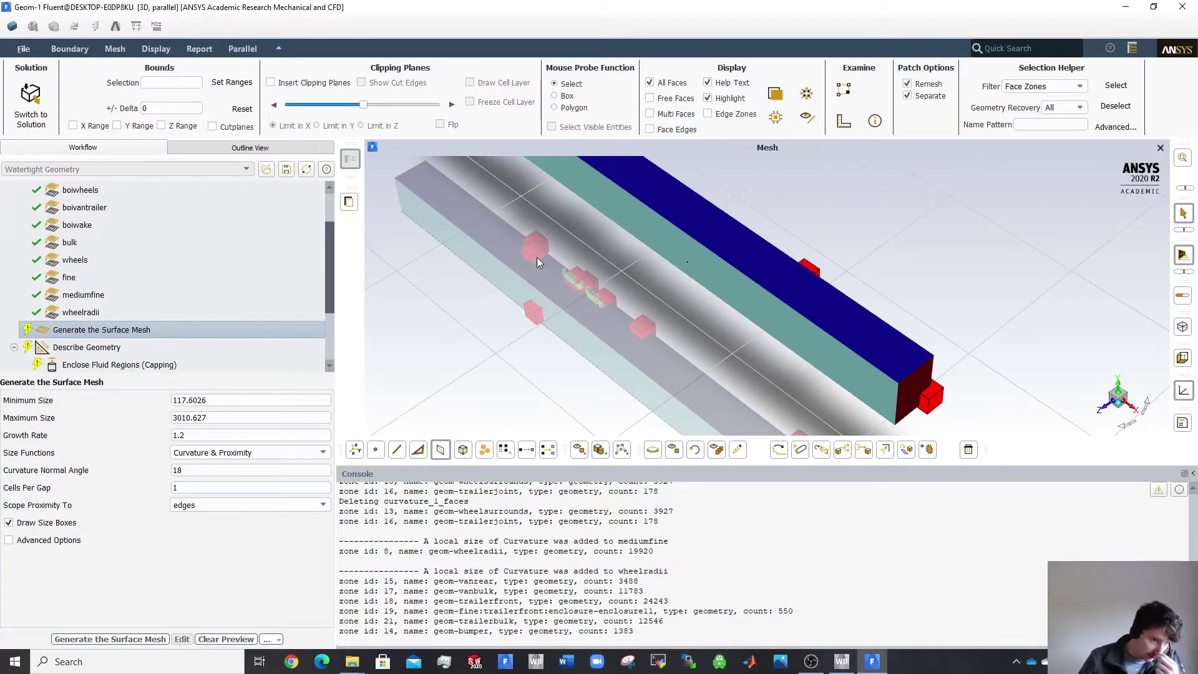
pyautogui.tripleClick(217, 400)
pyautogui.write('1')
pyautogui.press('Return')
pyautogui.tripleClick(228, 419)
pyautogui.write('250')
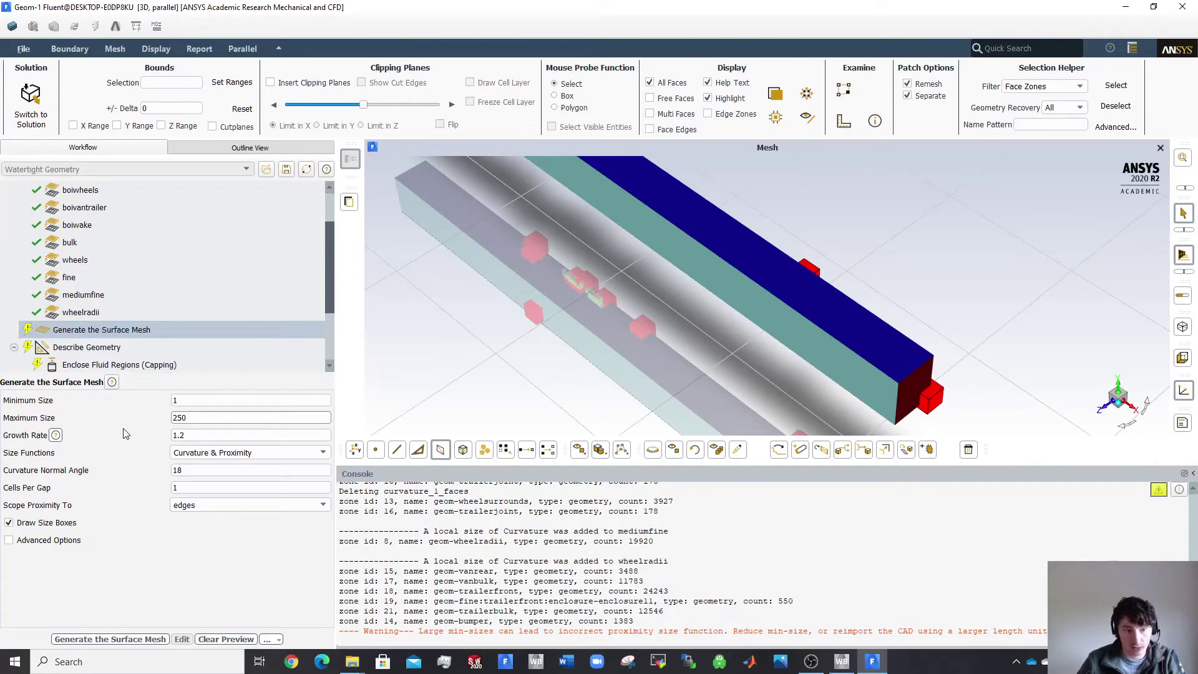
pyautogui.click(198, 487)
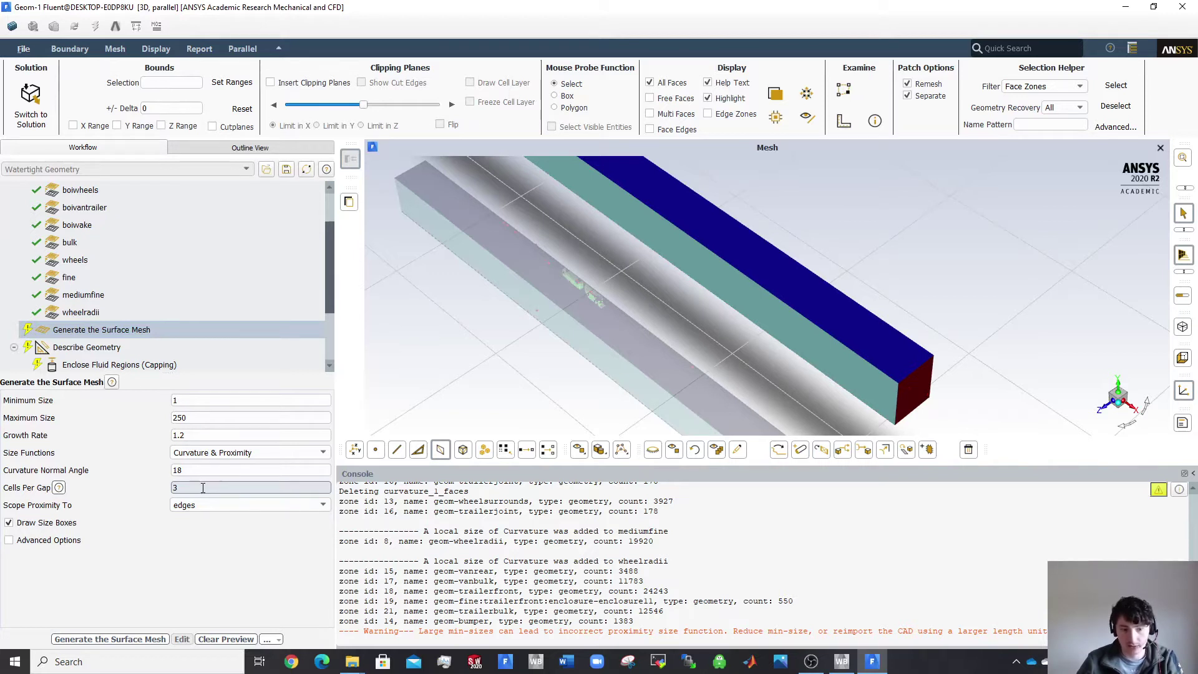
pyautogui.click(135, 639)
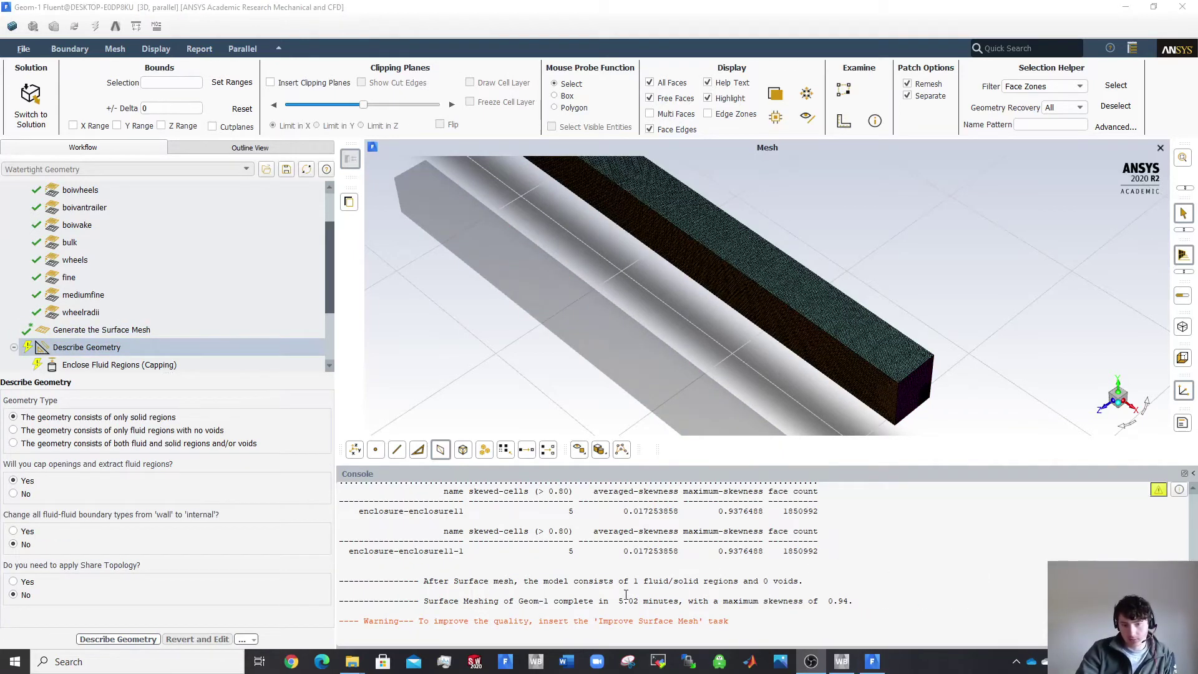
# Check the console report for the surface meshing time, skewness and face count.
pyautogui.moveTo(621, 599); pyautogui.dragTo(678, 600)
pyautogui.click(678, 600)
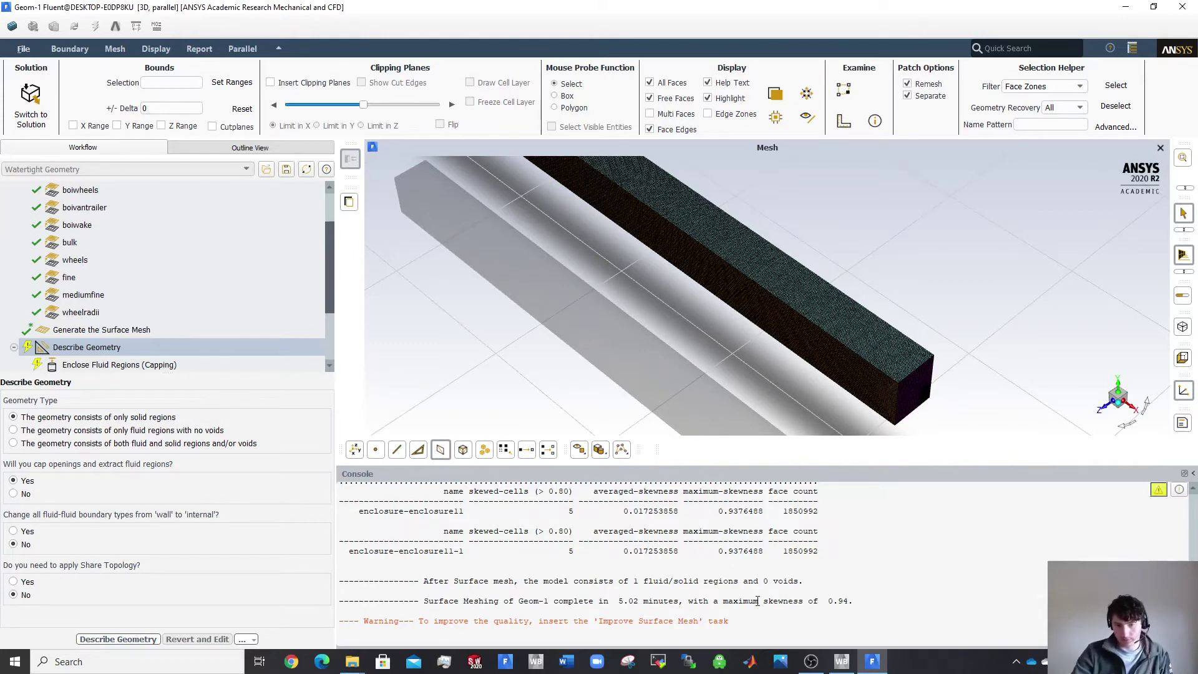
pyautogui.scroll(4, 750, 570)
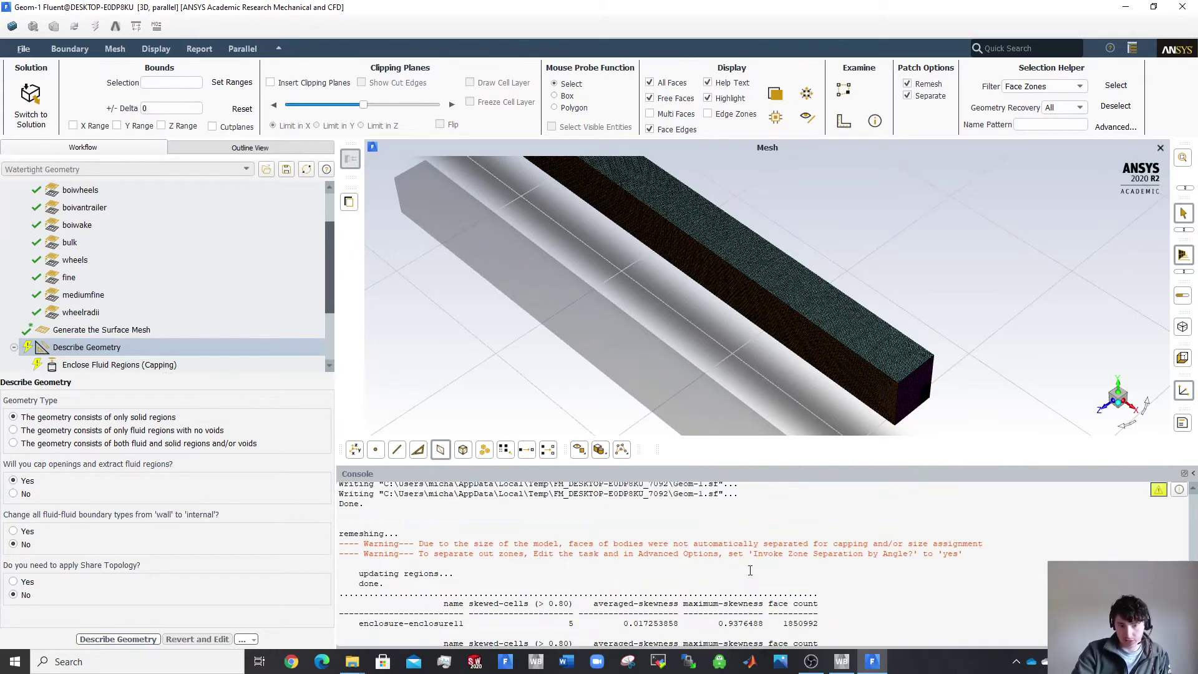
# Read the remeshing warnings and the enclosure's face count in the console, and inspect the meshed domain.
pyautogui.scroll(12, 742, 565)
pyautogui.scroll(-10, 739, 561)
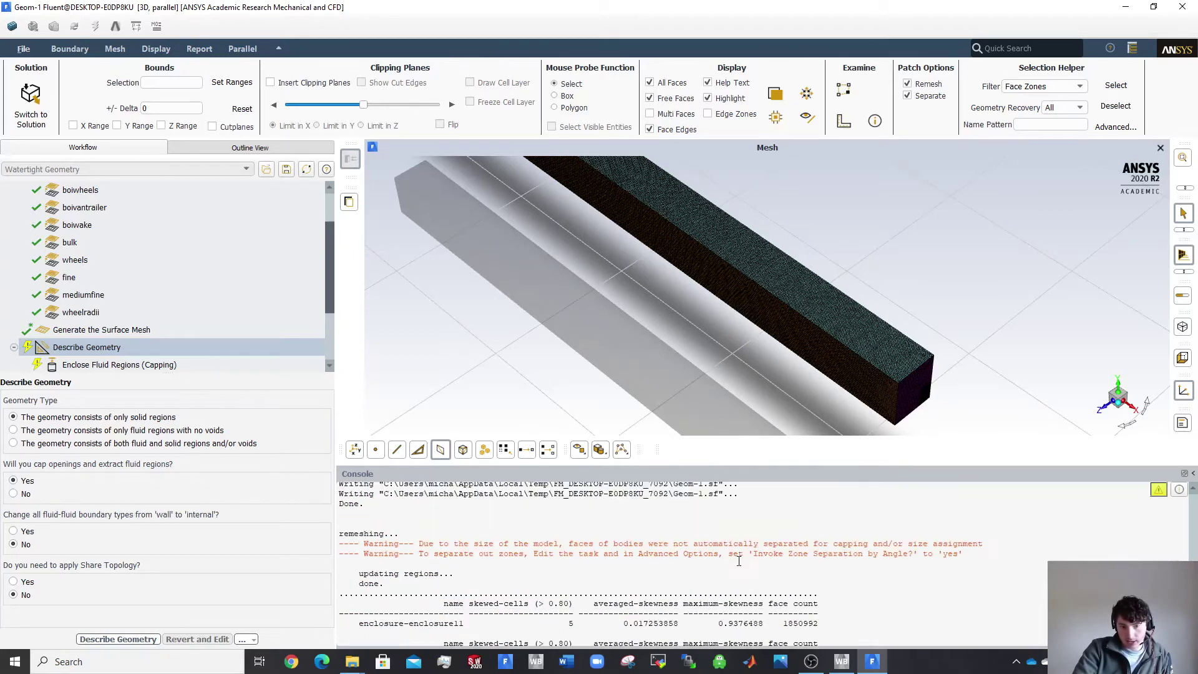
pyautogui.scroll(-1, 739, 561)
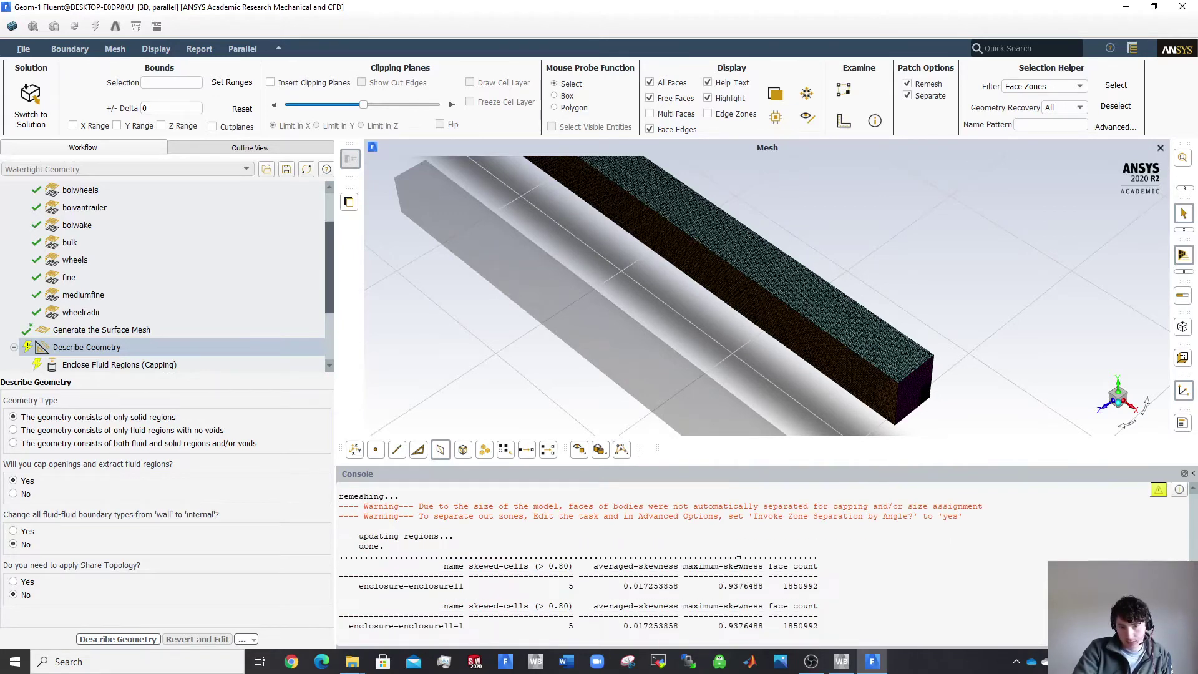
pyautogui.scroll(-2, 739, 561)
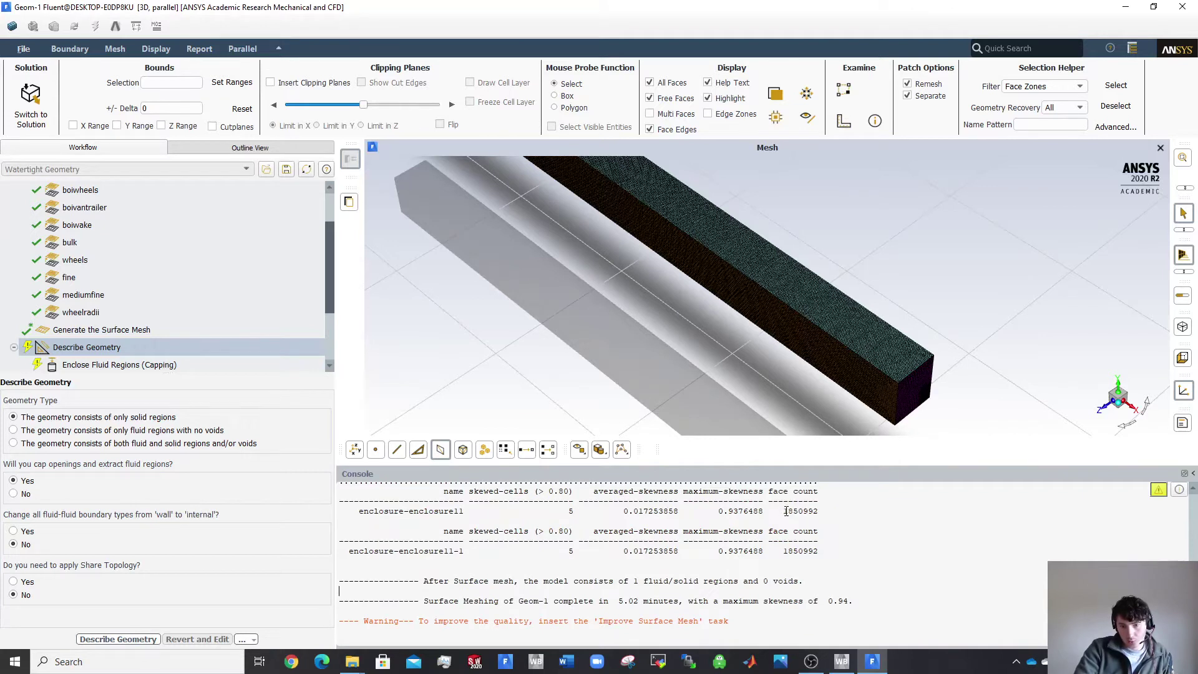
pyautogui.moveTo(783, 510); pyautogui.dragTo(821, 513)
pyautogui.click(818, 526)
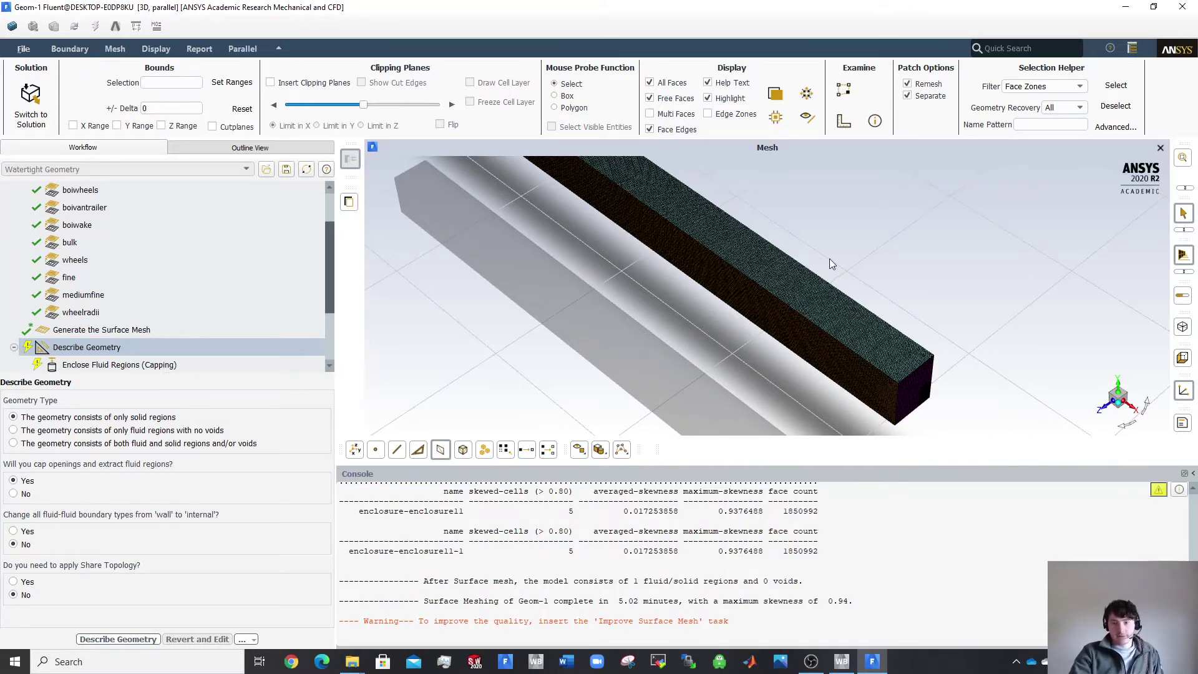
pyautogui.scroll(4, 789, 323)
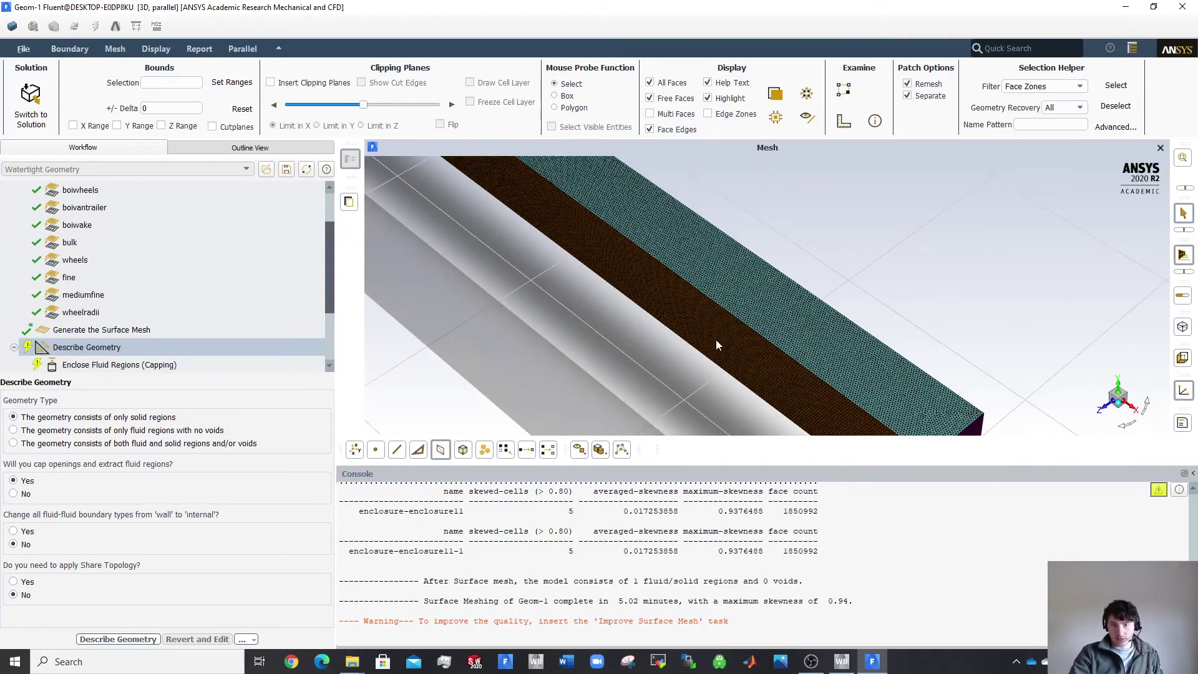
pyautogui.scroll(-3, 708, 333)
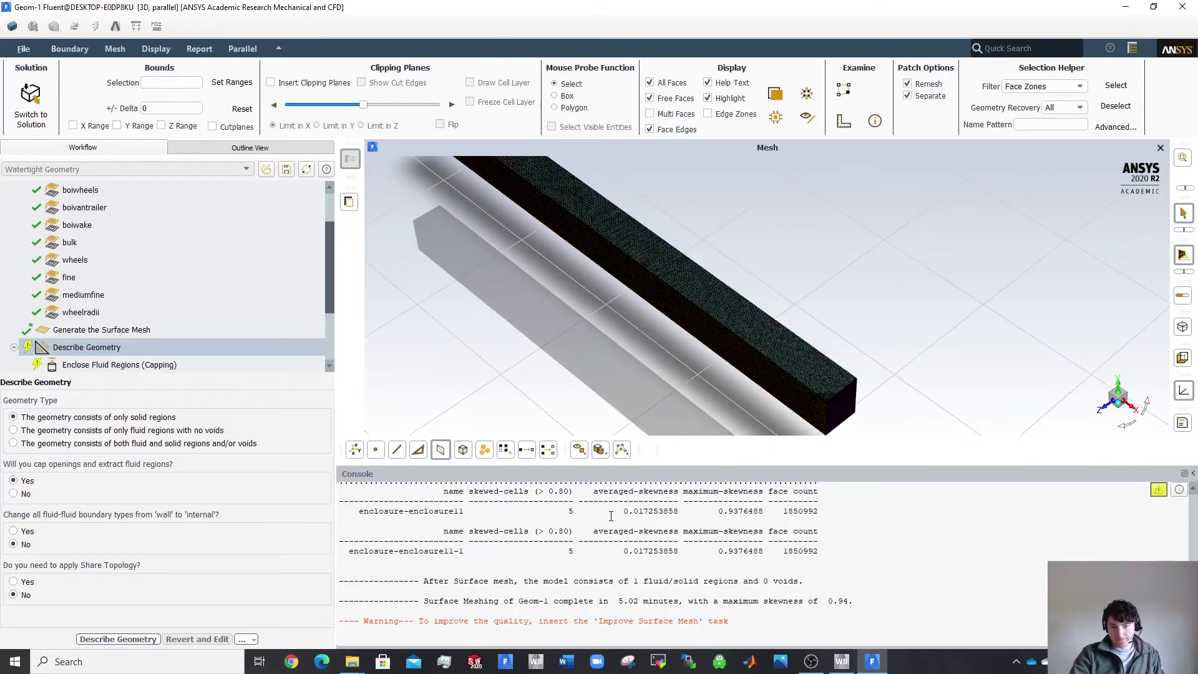
# Examine the enclosure's skewed-cell count, averaged skewness and maximum skewness in the surface mesh report.
pyautogui.moveTo(563, 511); pyautogui.dragTo(571, 513)
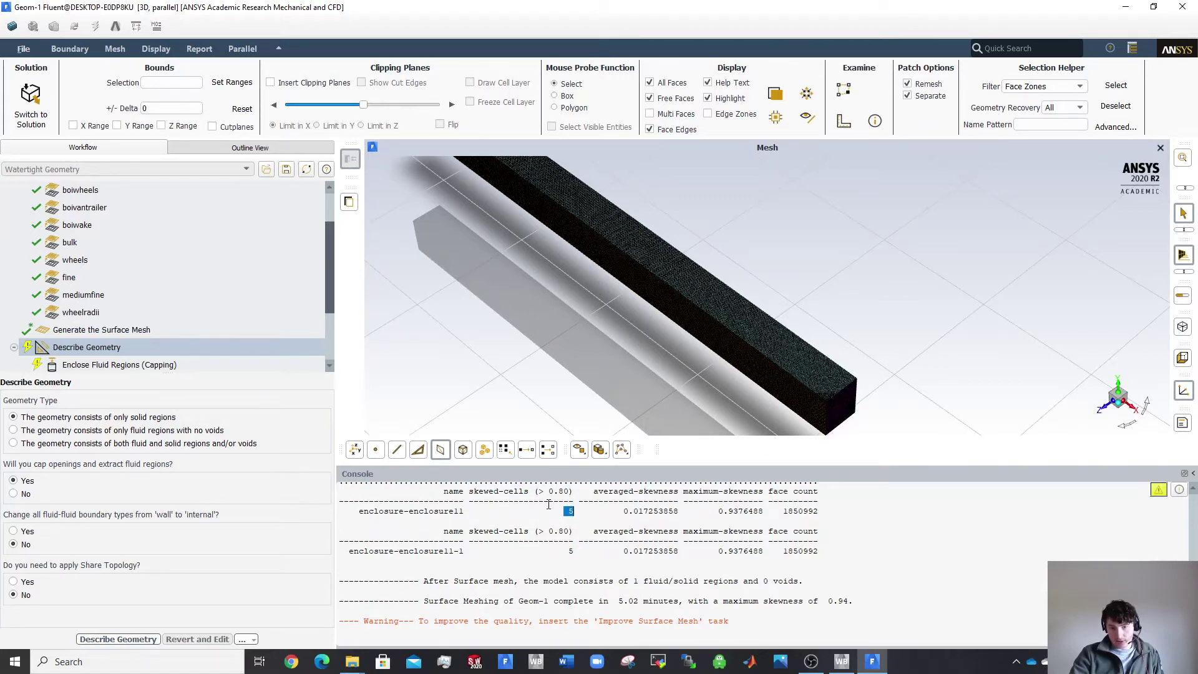
pyautogui.click(642, 509)
pyautogui.moveTo(621, 510); pyautogui.dragTo(651, 514)
pyautogui.moveTo(673, 516); pyautogui.dragTo(817, 513)
pyautogui.click(649, 517)
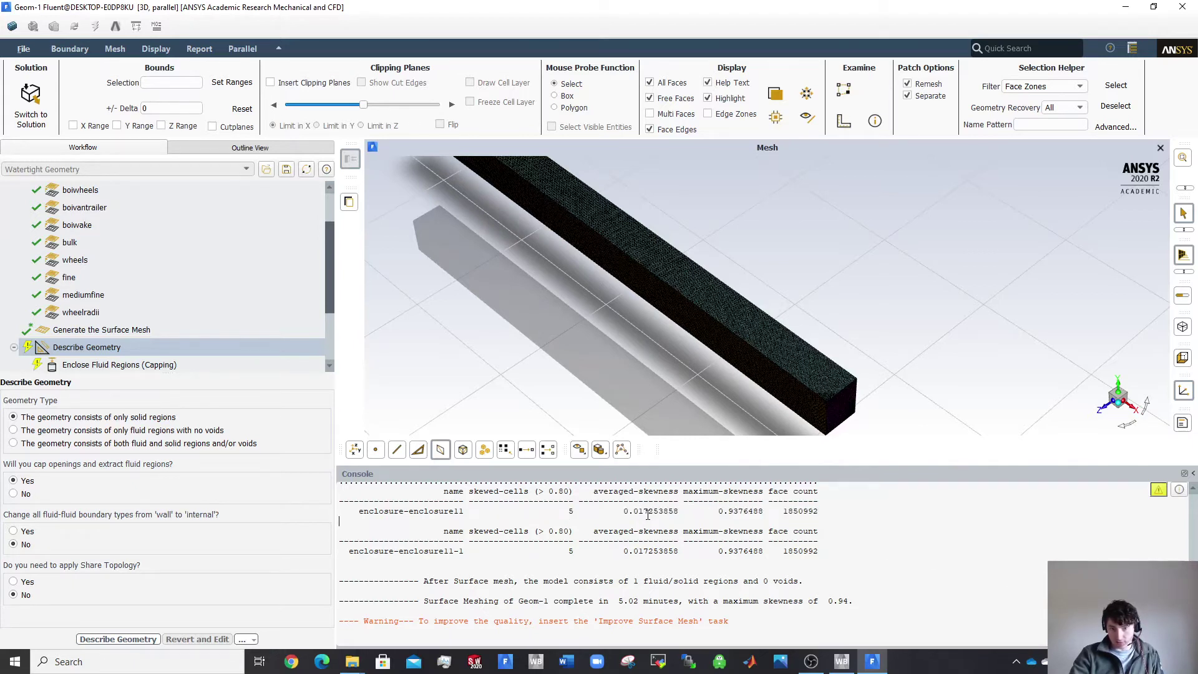
pyautogui.scroll(2, 648, 516)
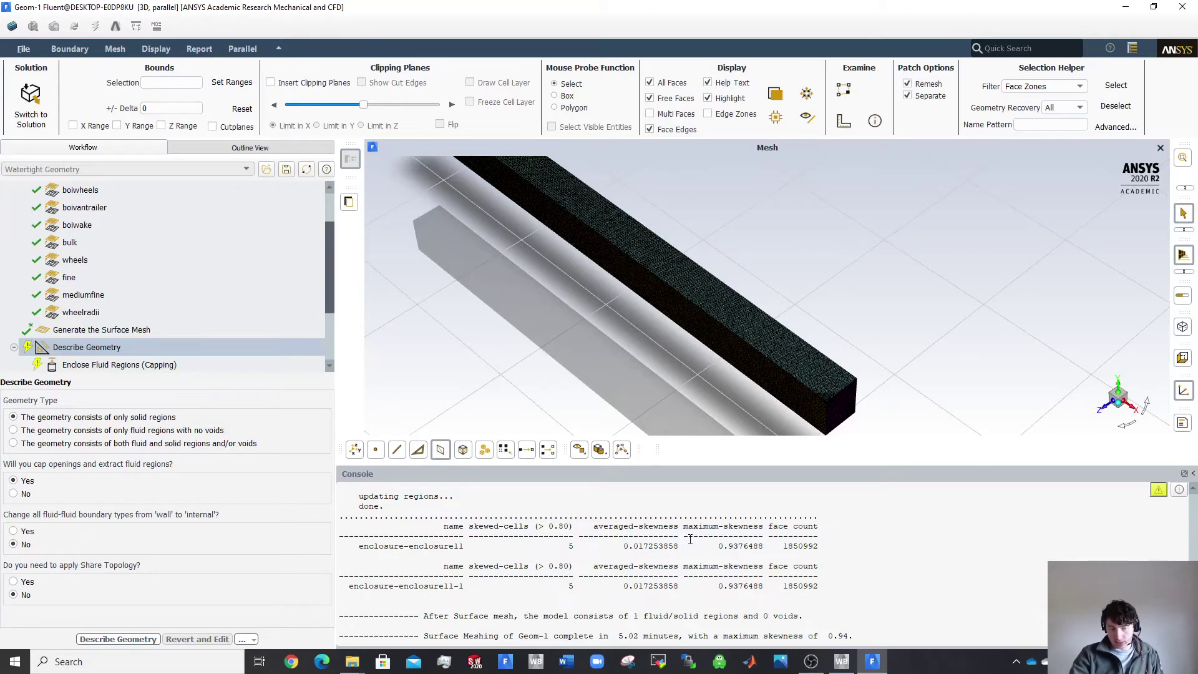
pyautogui.moveTo(714, 546); pyautogui.dragTo(821, 546)
pyautogui.click(723, 565)
pyautogui.scroll(-2, 686, 561)
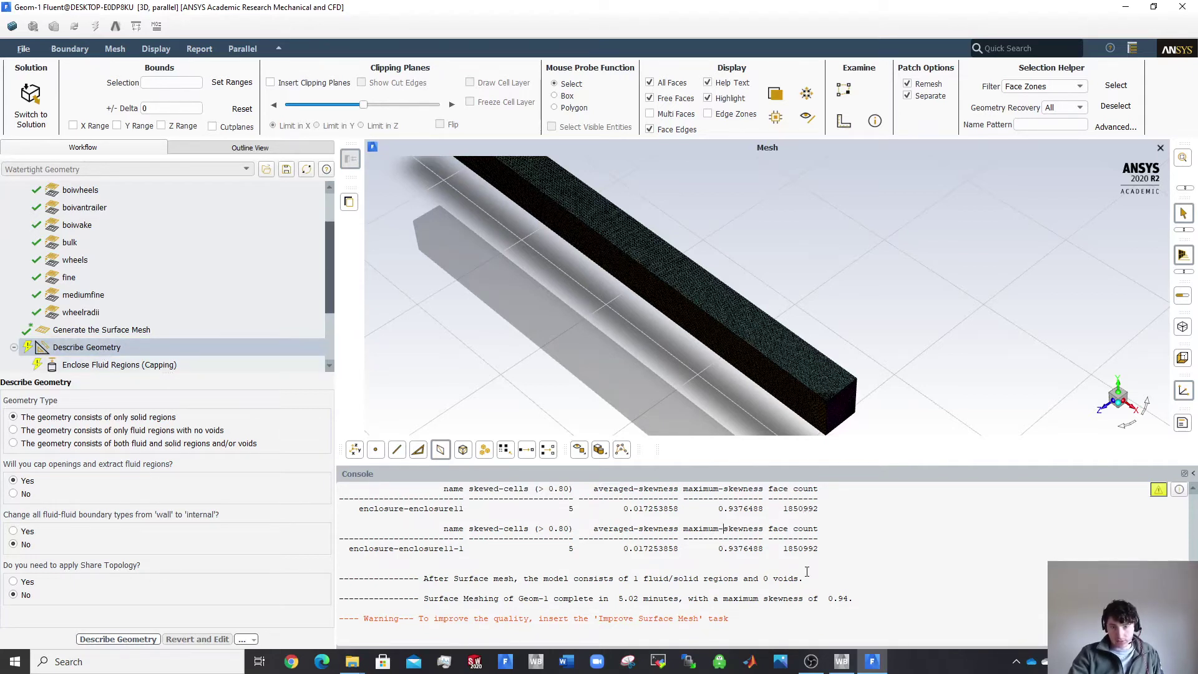
# Compare the face counts of enclosure-enclosure11 and enclosure-enclosure11-1 in the surface mesh report.
pyautogui.doubleClick(787, 551)
pyautogui.click(816, 564)
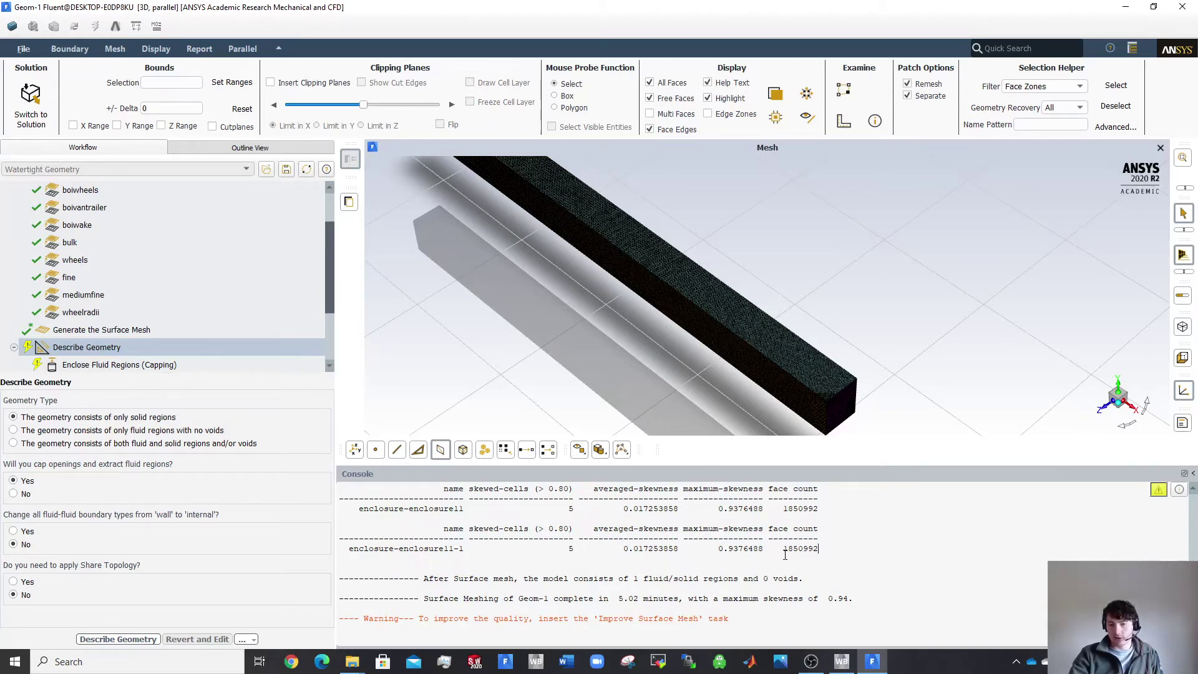
pyautogui.doubleClick(803, 549)
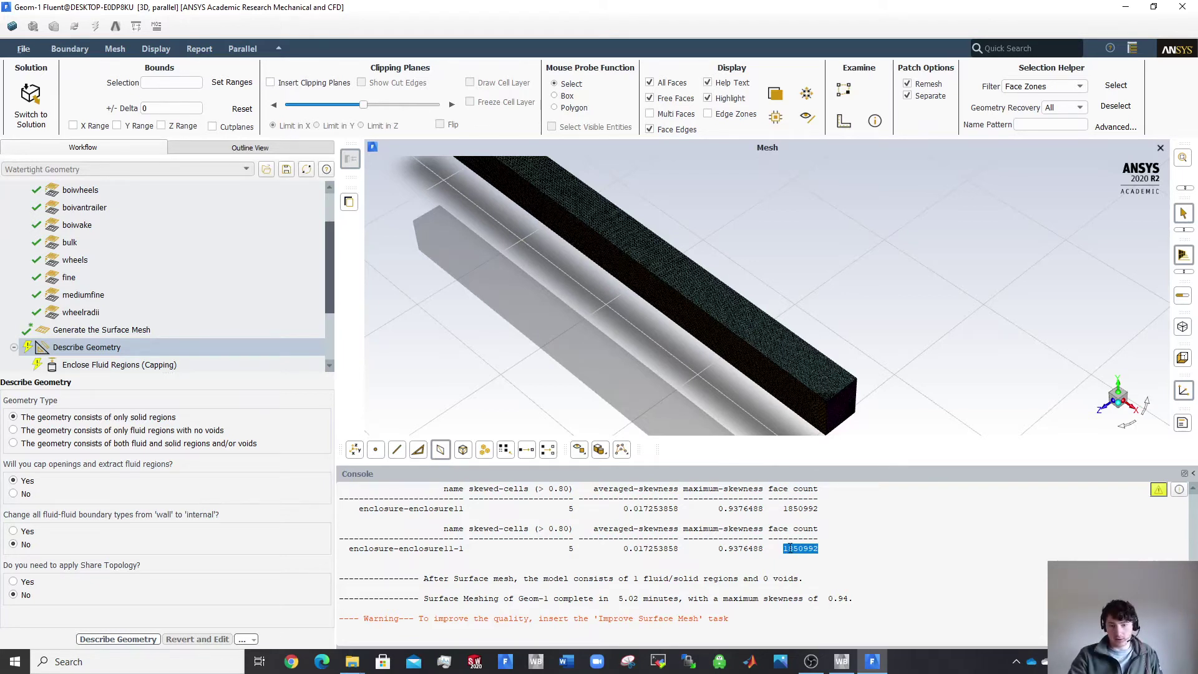
pyautogui.click(791, 559)
pyautogui.doubleClick(790, 550)
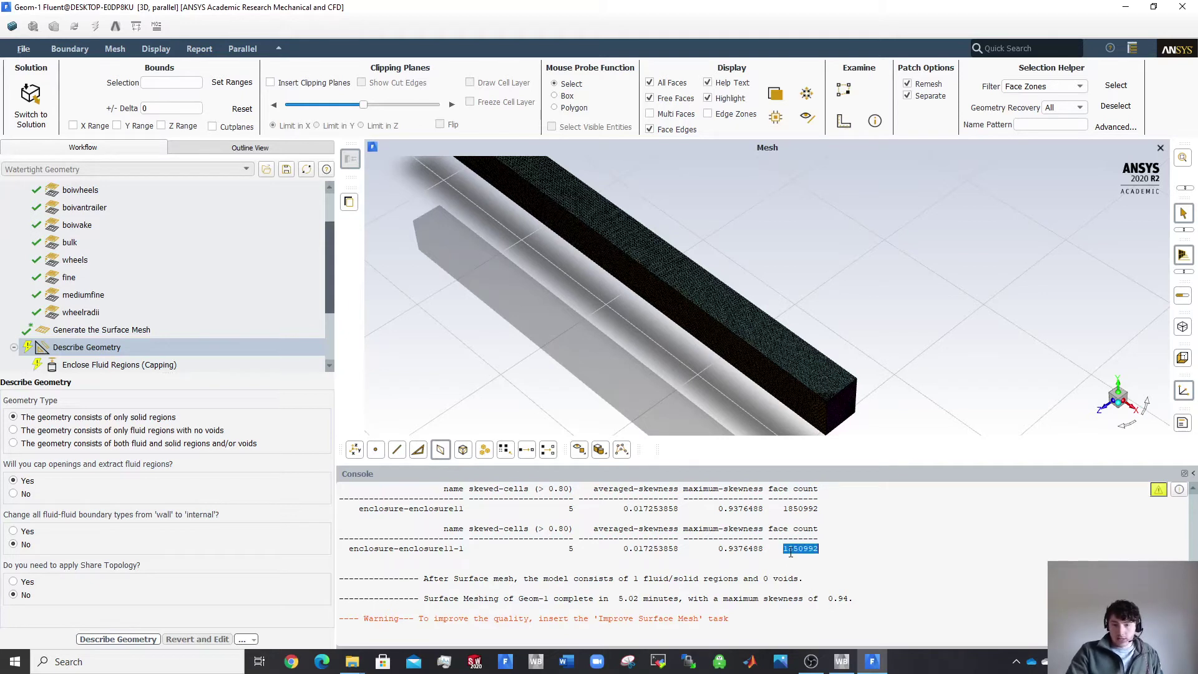
pyautogui.doubleClick(798, 509)
pyautogui.doubleClick(798, 538)
pyautogui.doubleClick(798, 549)
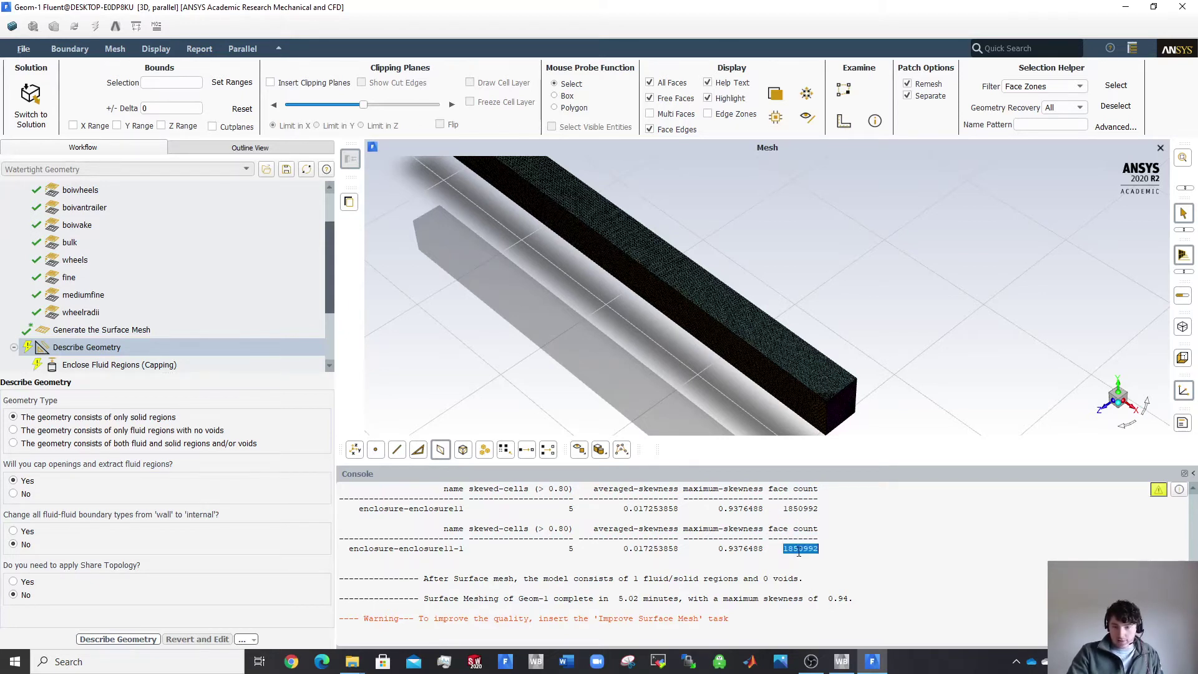
pyautogui.doubleClick(800, 508)
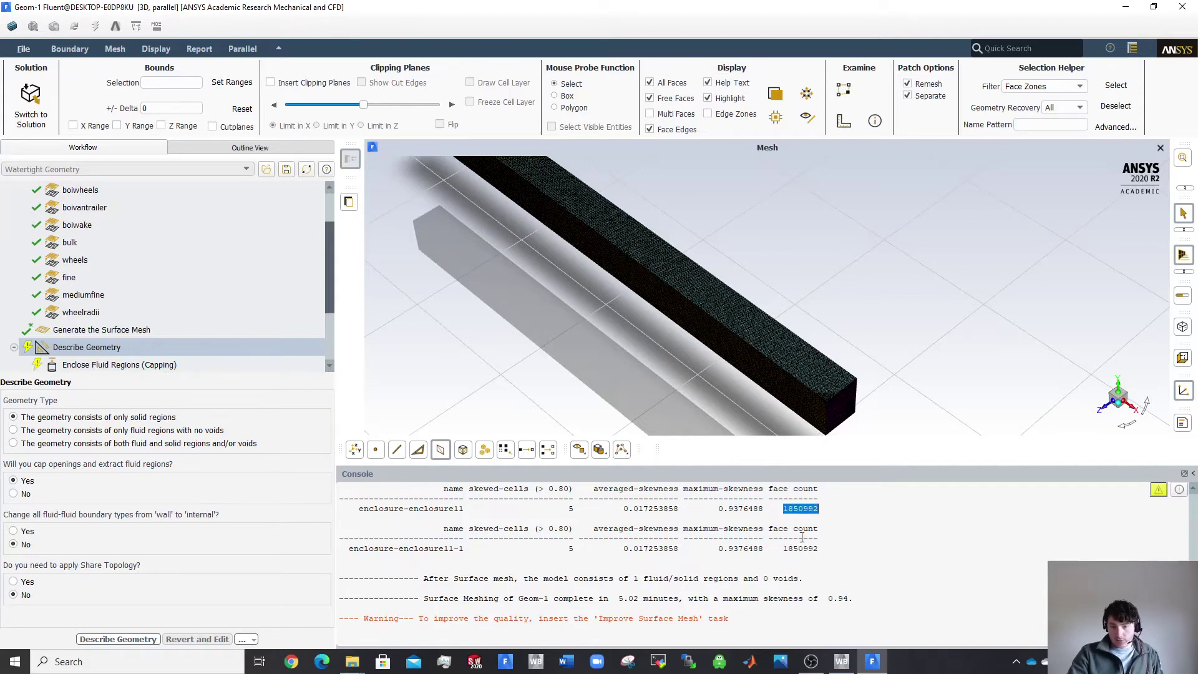
pyautogui.click(799, 548)
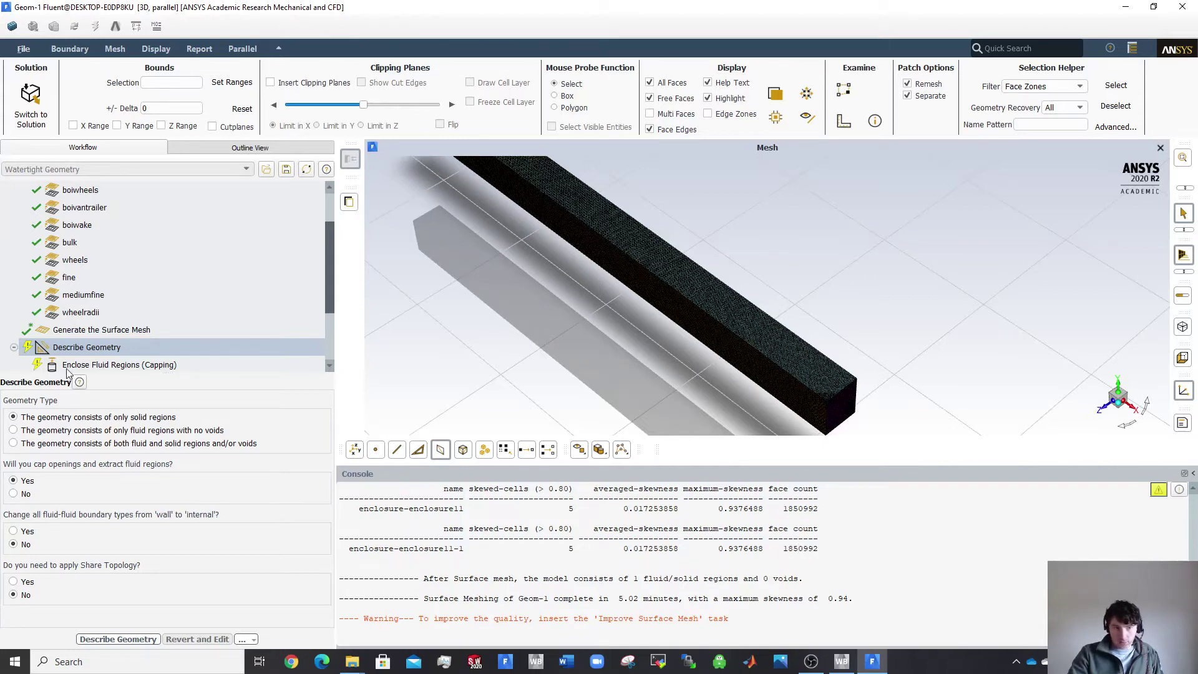
# Insert an Improve Surface Mesh task after the surface mesh generation and run it with a face quality limit of 0.7.
pyautogui.click(104, 334)
pyautogui.rightClick(103, 334)
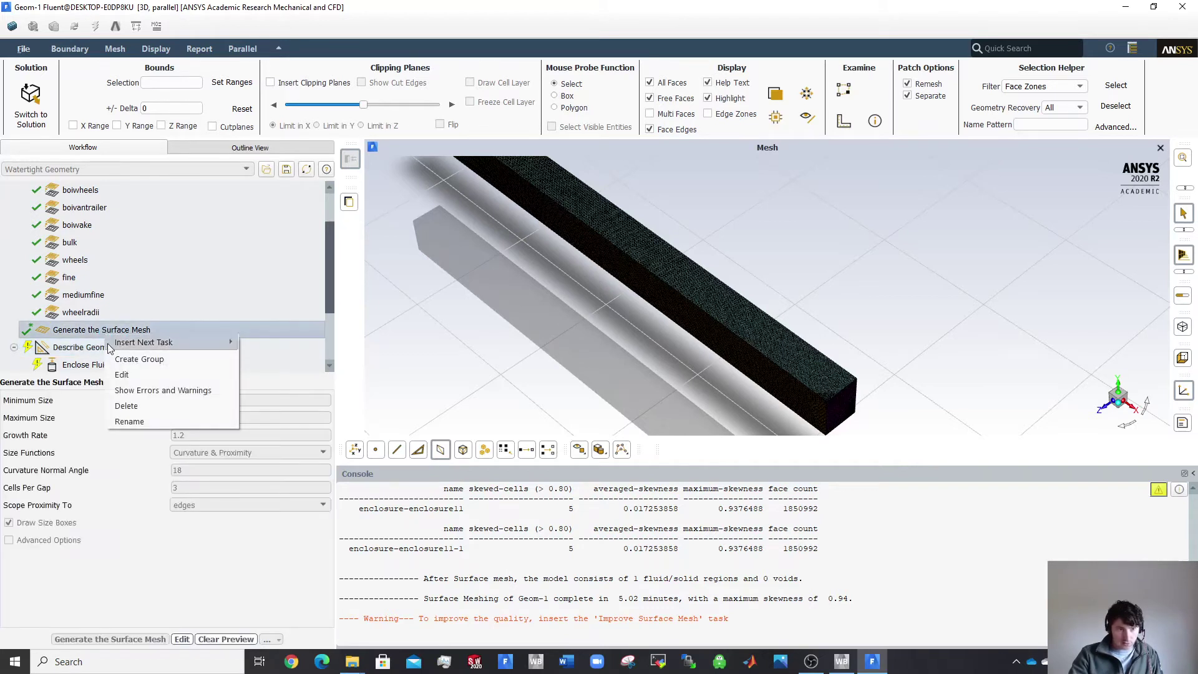
pyautogui.moveTo(225, 344)
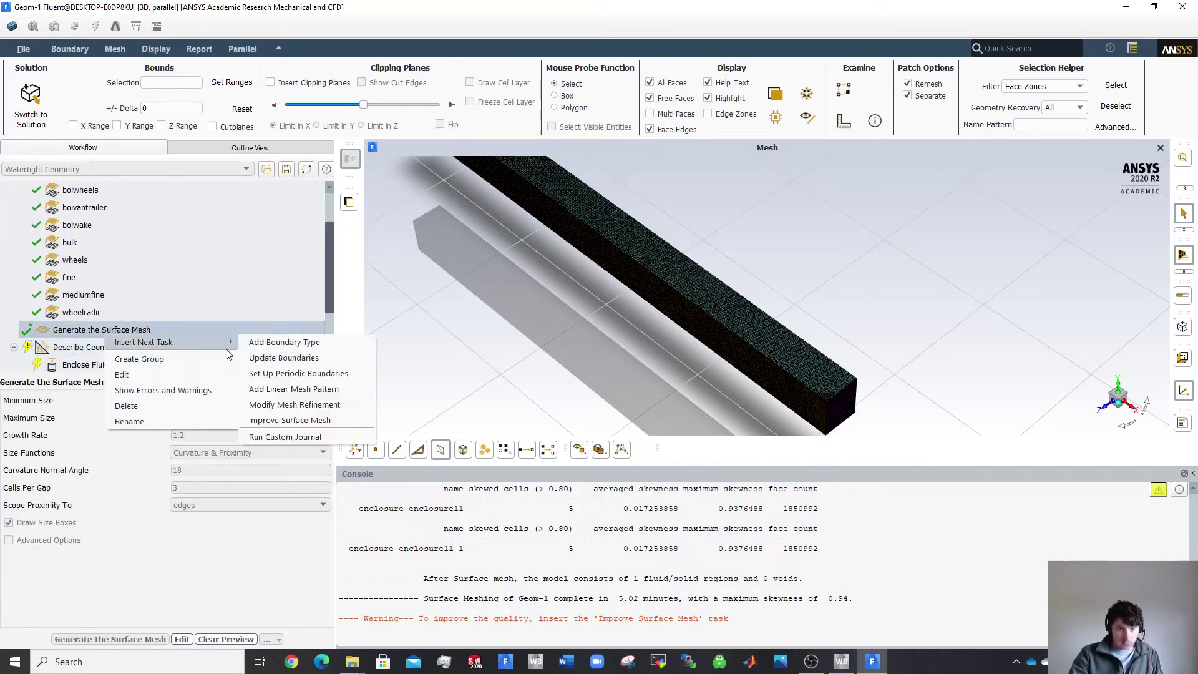
pyautogui.click(289, 419)
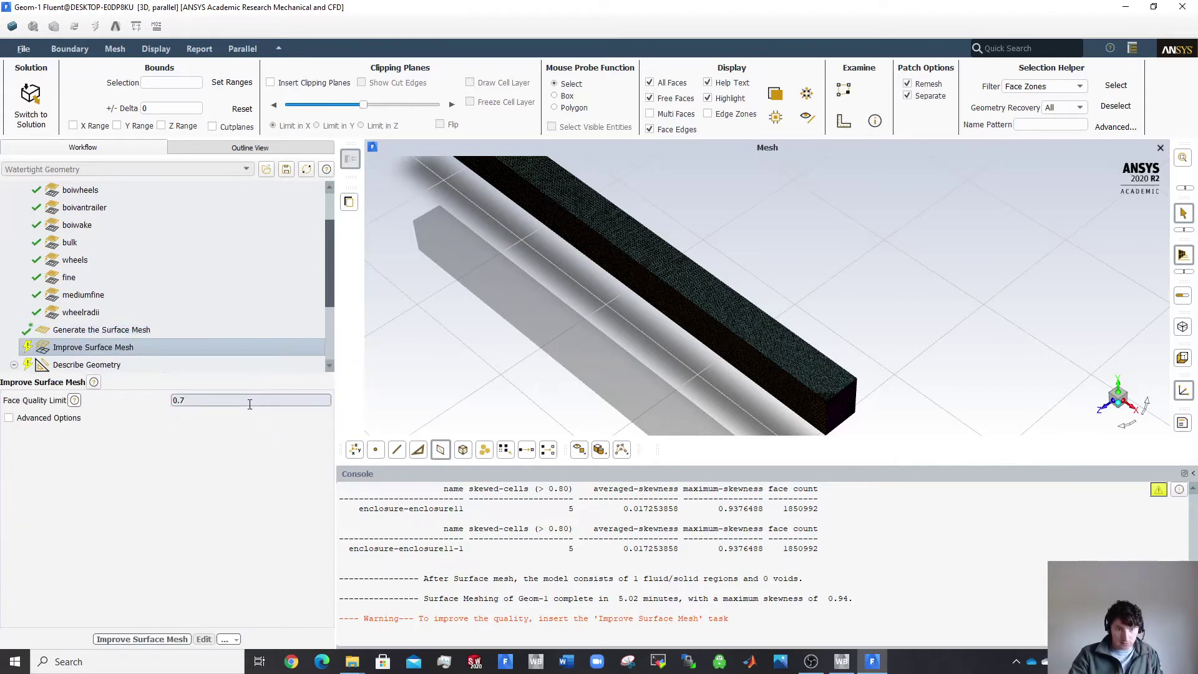
pyautogui.click(156, 639)
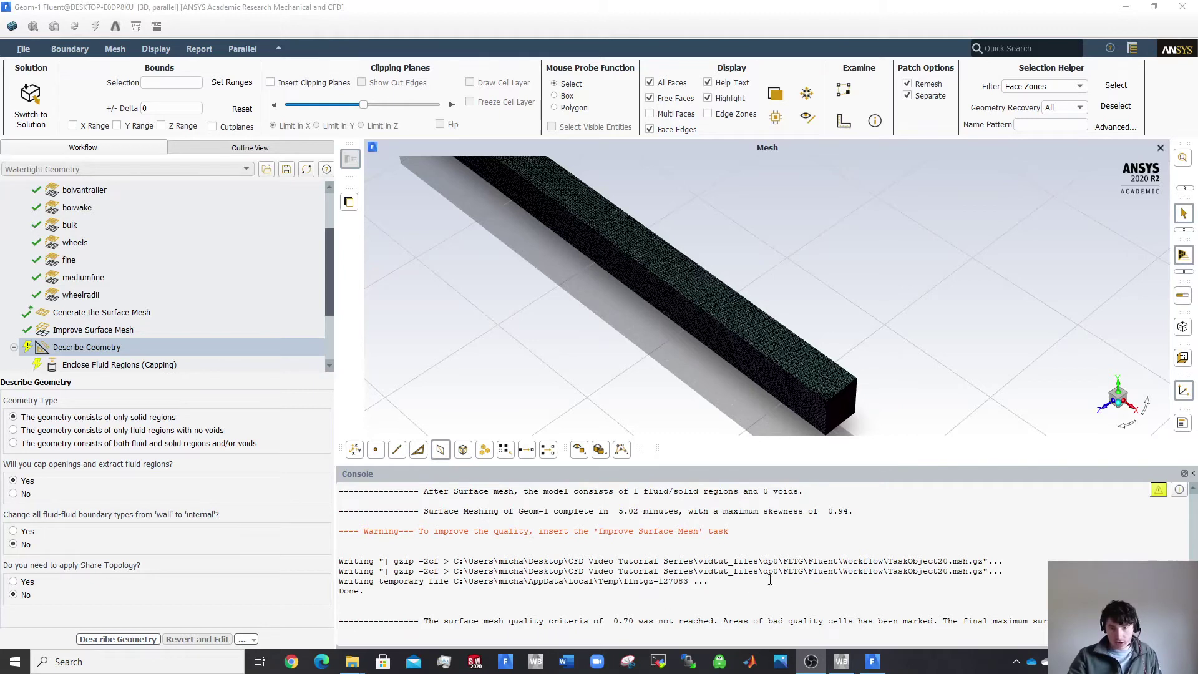
# Compare the console output of the surface mesh improvement with the skewness table reported before it.
pyautogui.scroll(4, 770, 579)
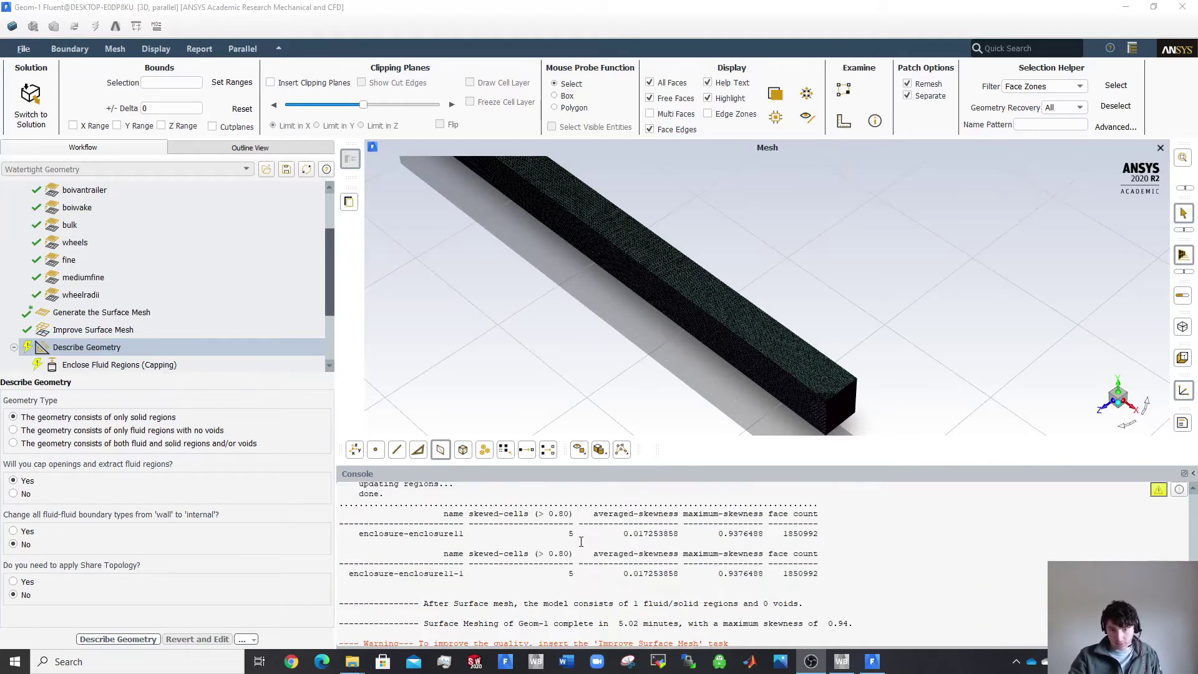
pyautogui.moveTo(569, 535); pyautogui.dragTo(640, 541)
pyautogui.click(655, 565)
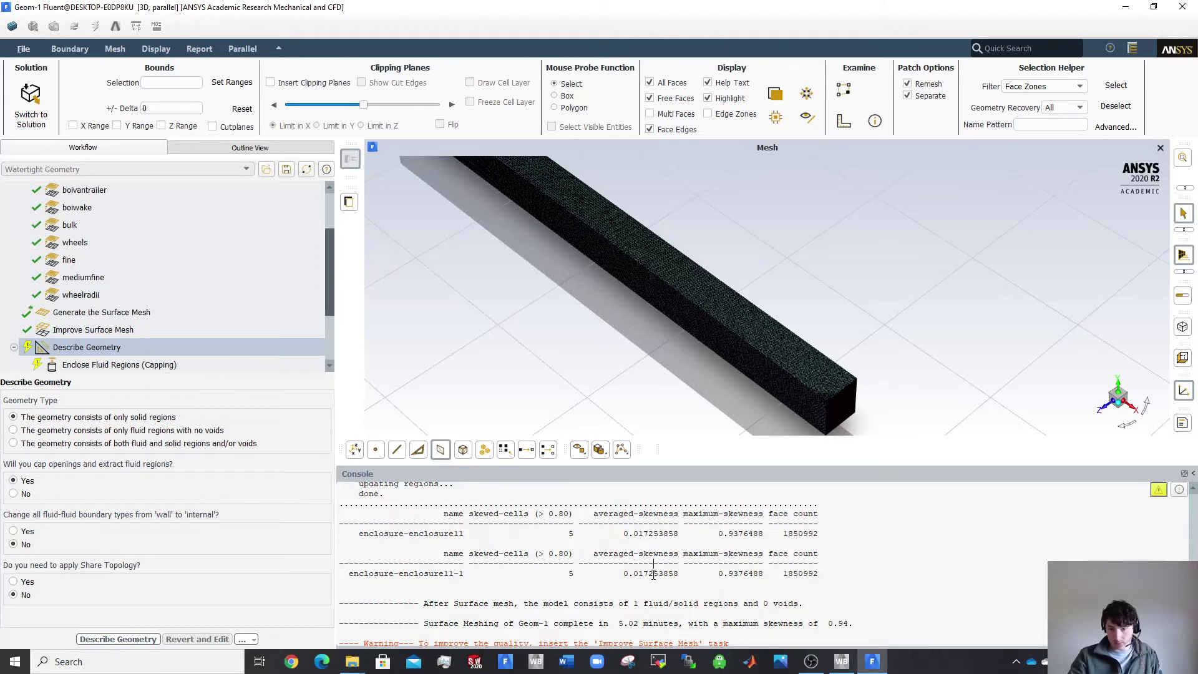
pyautogui.scroll(-3, 653, 572)
pyautogui.scroll(3, 648, 570)
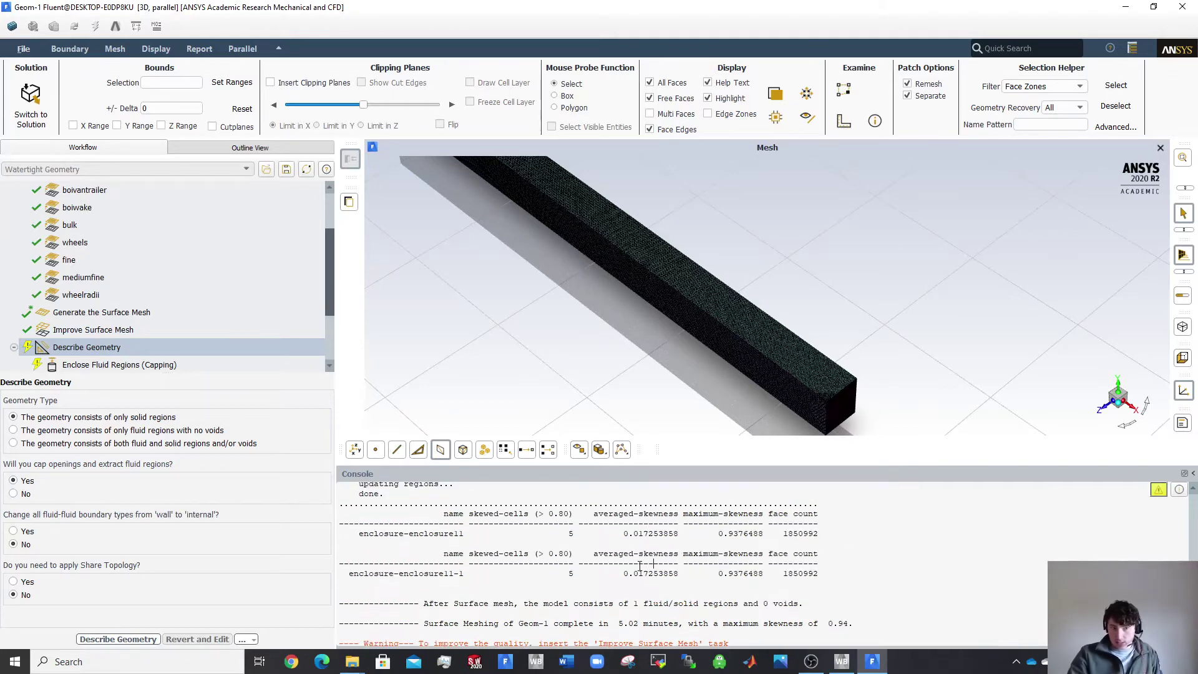
pyautogui.scroll(-3, 638, 565)
pyautogui.scroll(3, 617, 561)
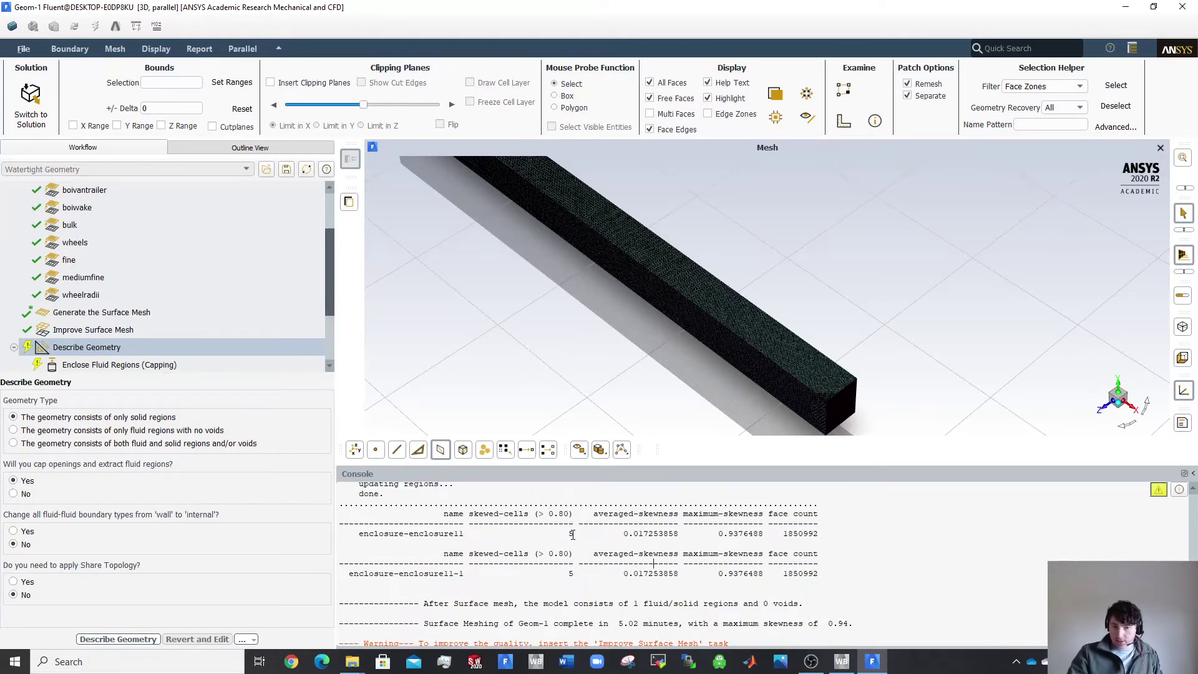
pyautogui.scroll(-3, 590, 553)
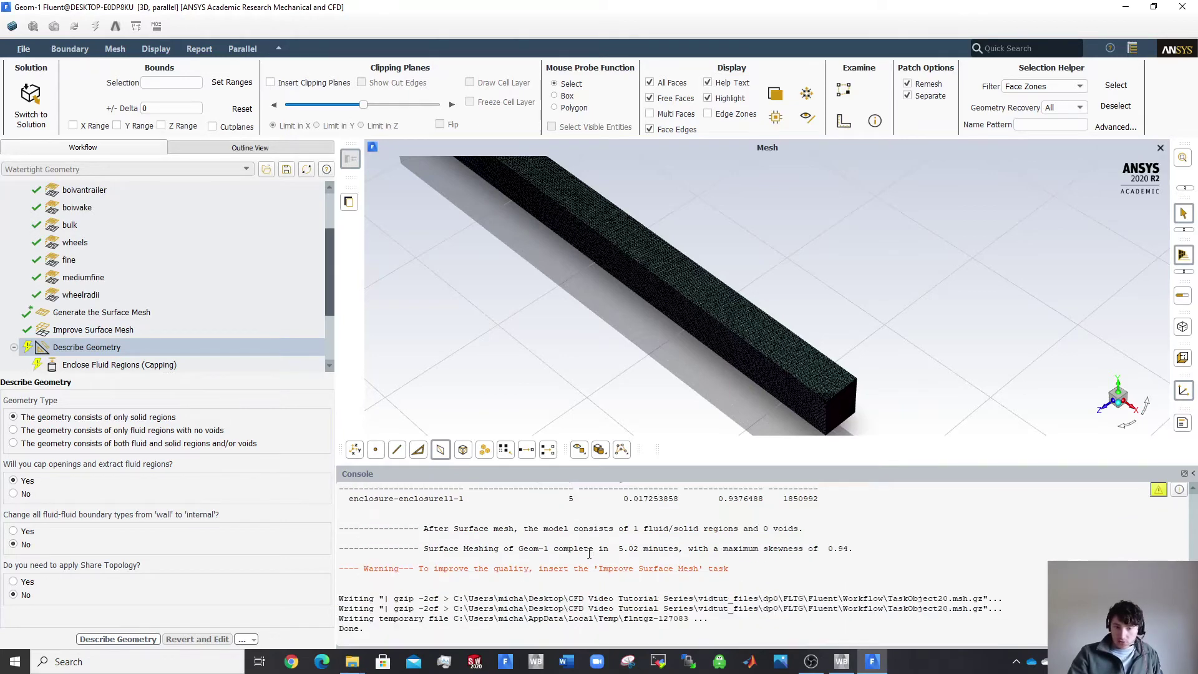
pyautogui.scroll(3, 589, 553)
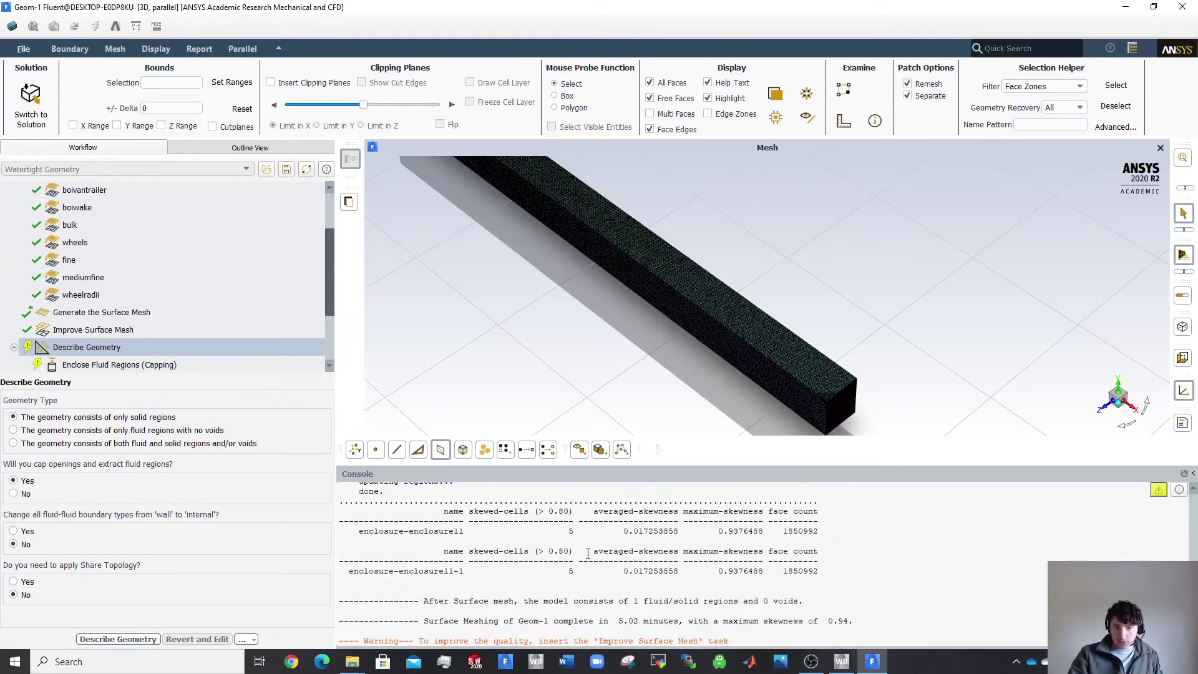
pyautogui.scroll(-3, 587, 553)
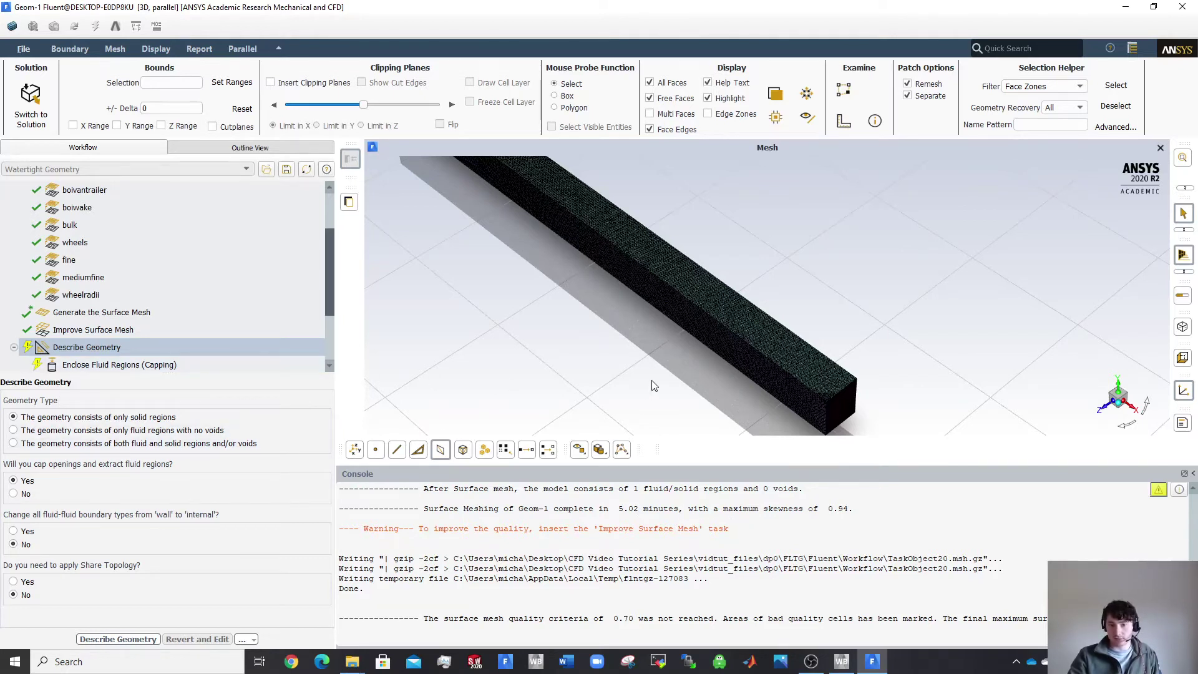
# Read the console message about the surface mesh quality criterion and recheck the skewed-cell counts above it.
pyautogui.click(115, 50)
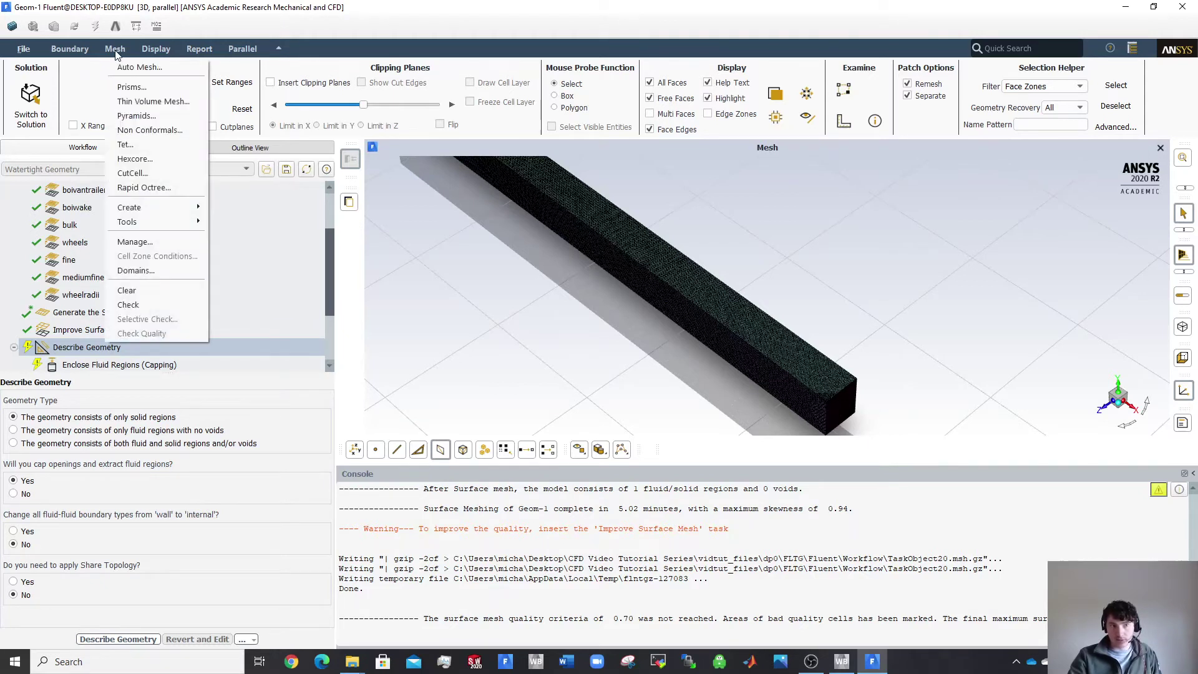
pyautogui.click(830, 627)
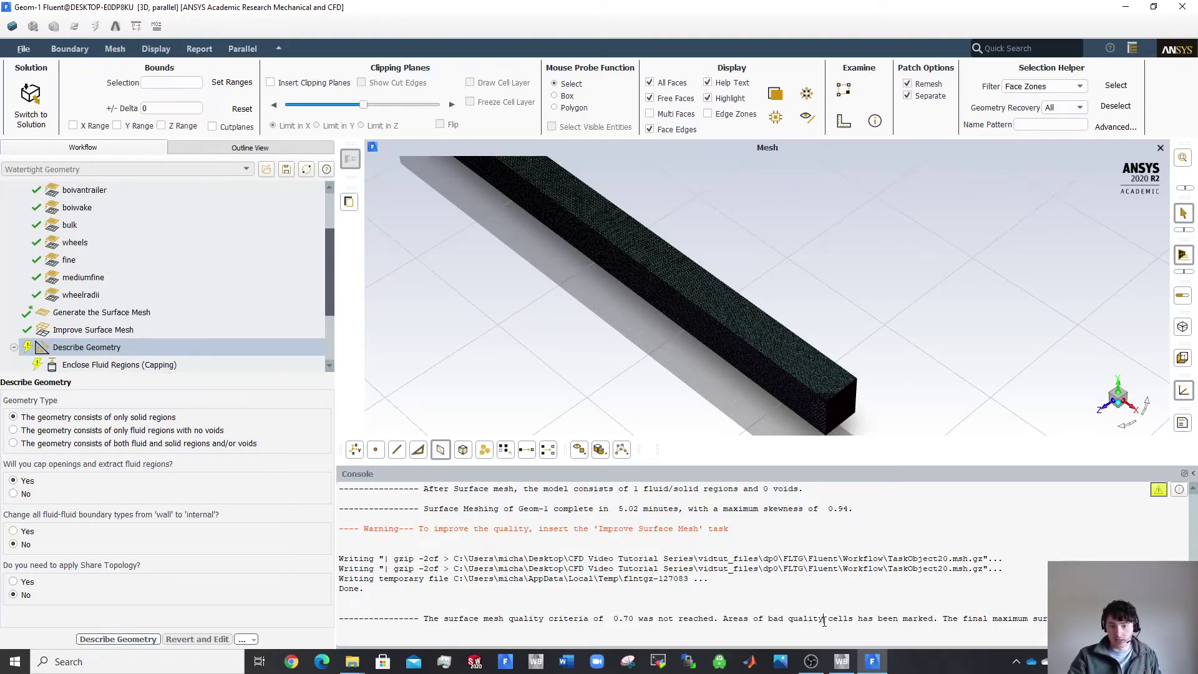
pyautogui.doubleClick(813, 619)
pyautogui.click(910, 570)
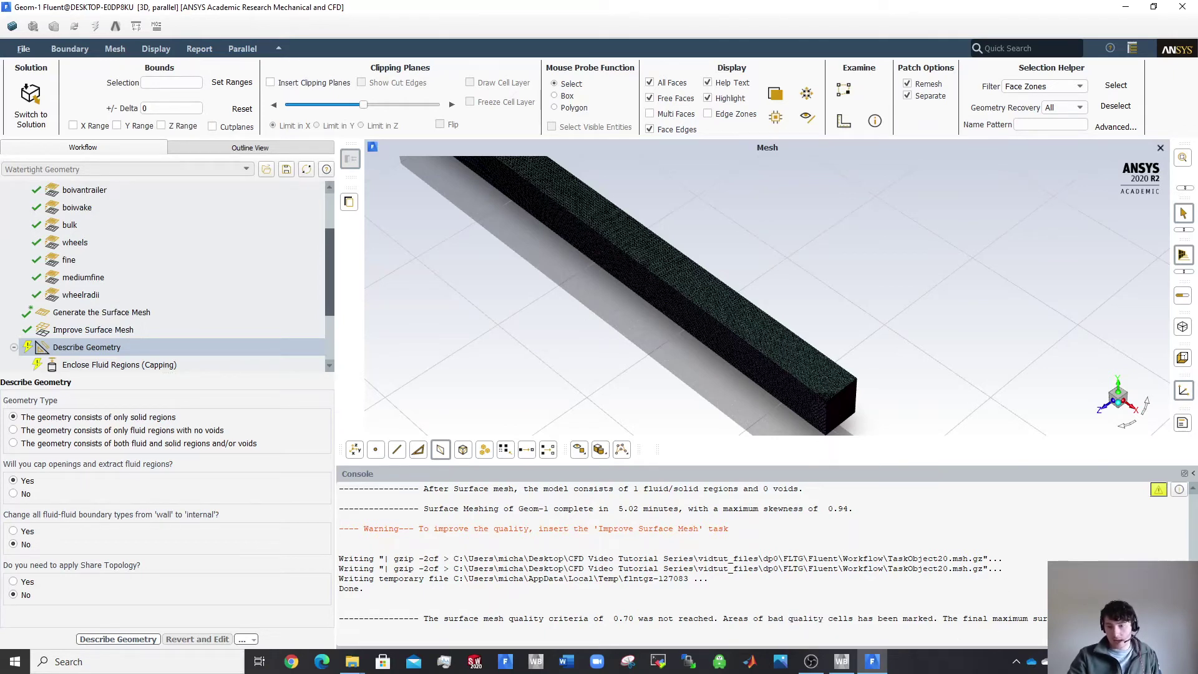
pyautogui.scroll(4, 630, 554)
pyautogui.scroll(-4, 631, 554)
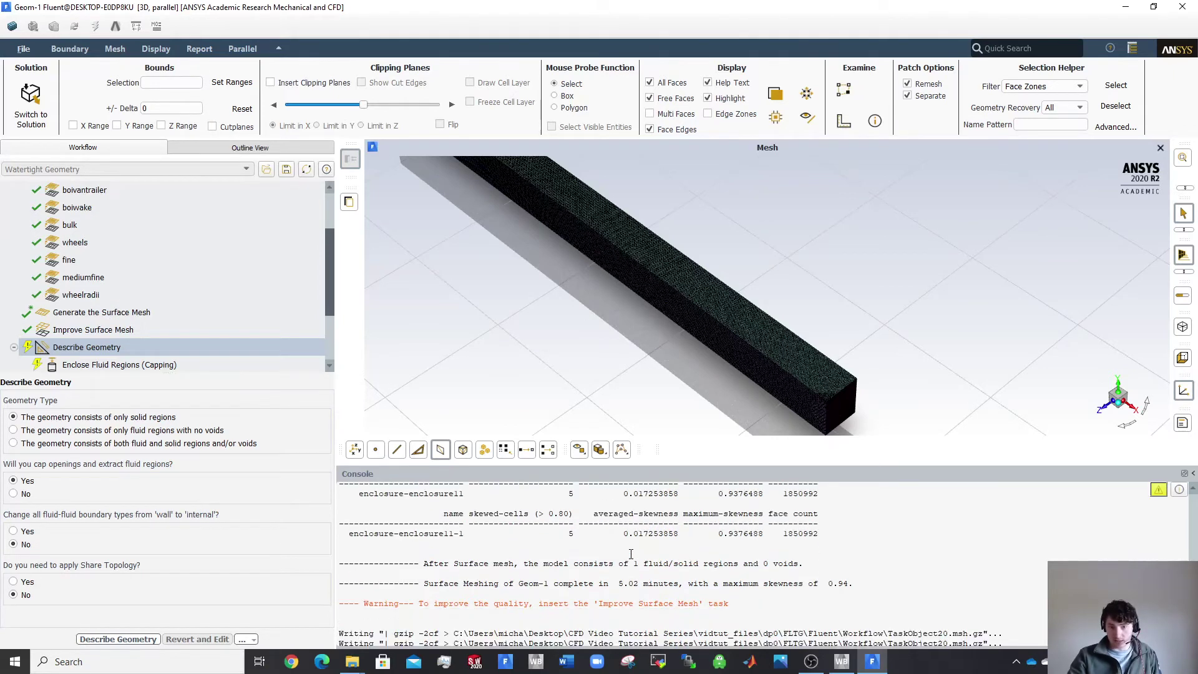
pyautogui.scroll(4, 630, 554)
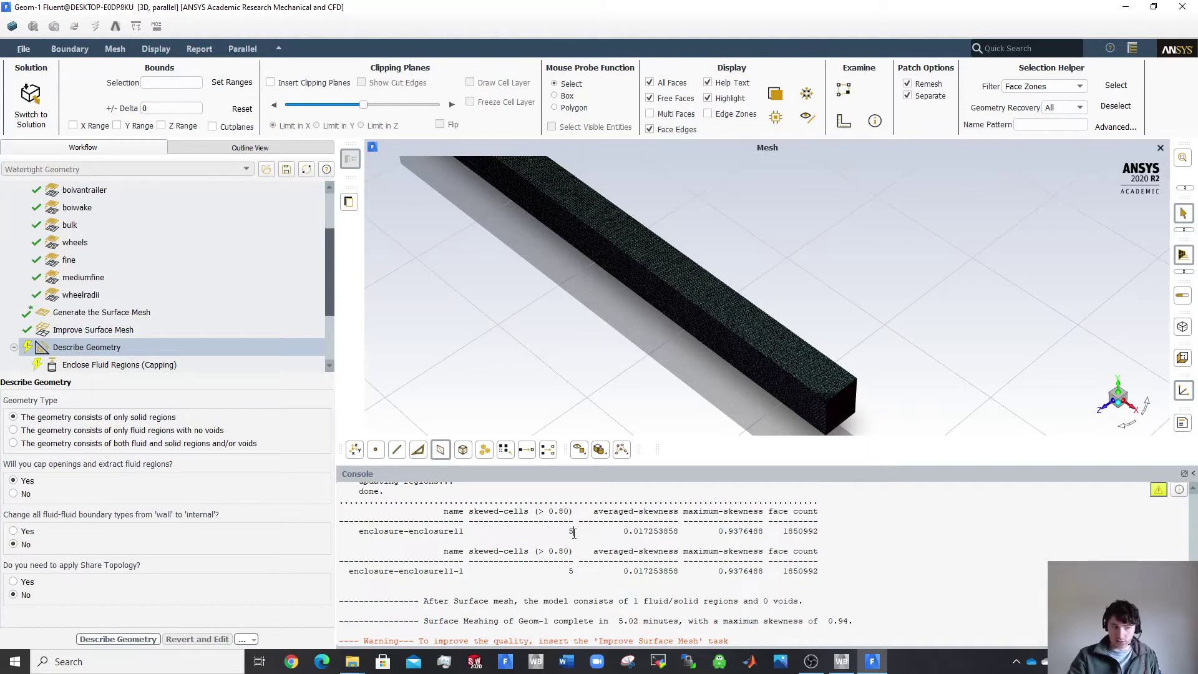
# Describe the geometry as only fluid regions with no voids, without Share Topology, and review the listed boundary types.
pyautogui.click(141, 430)
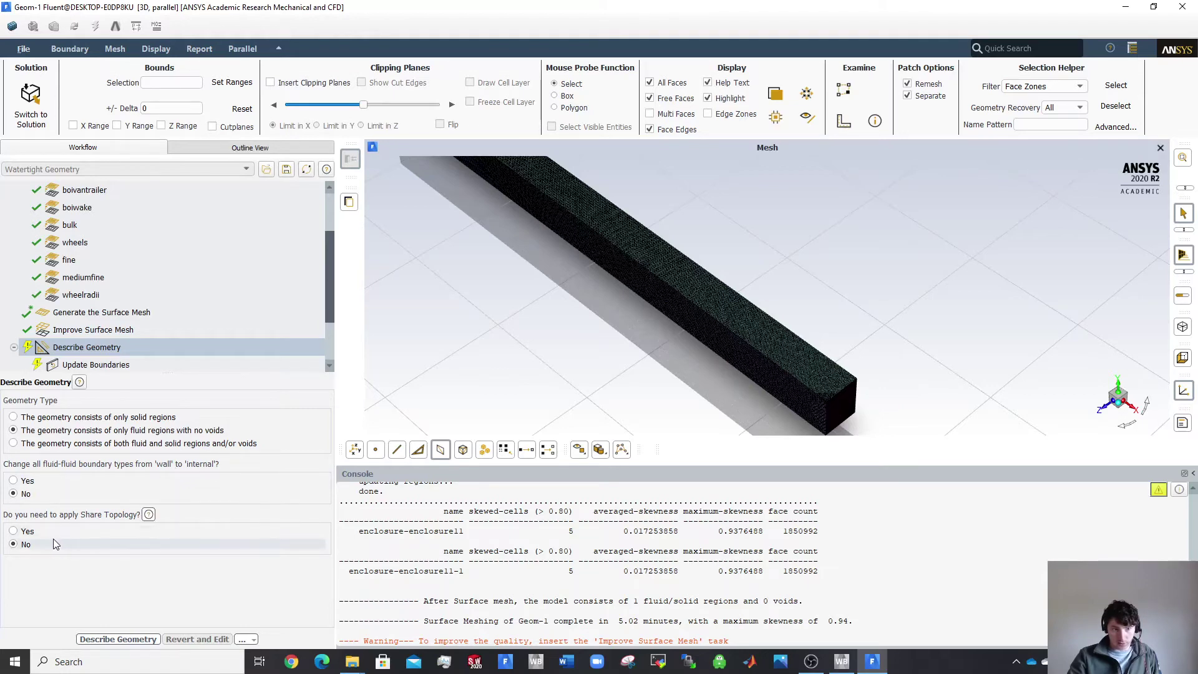
pyautogui.click(118, 639)
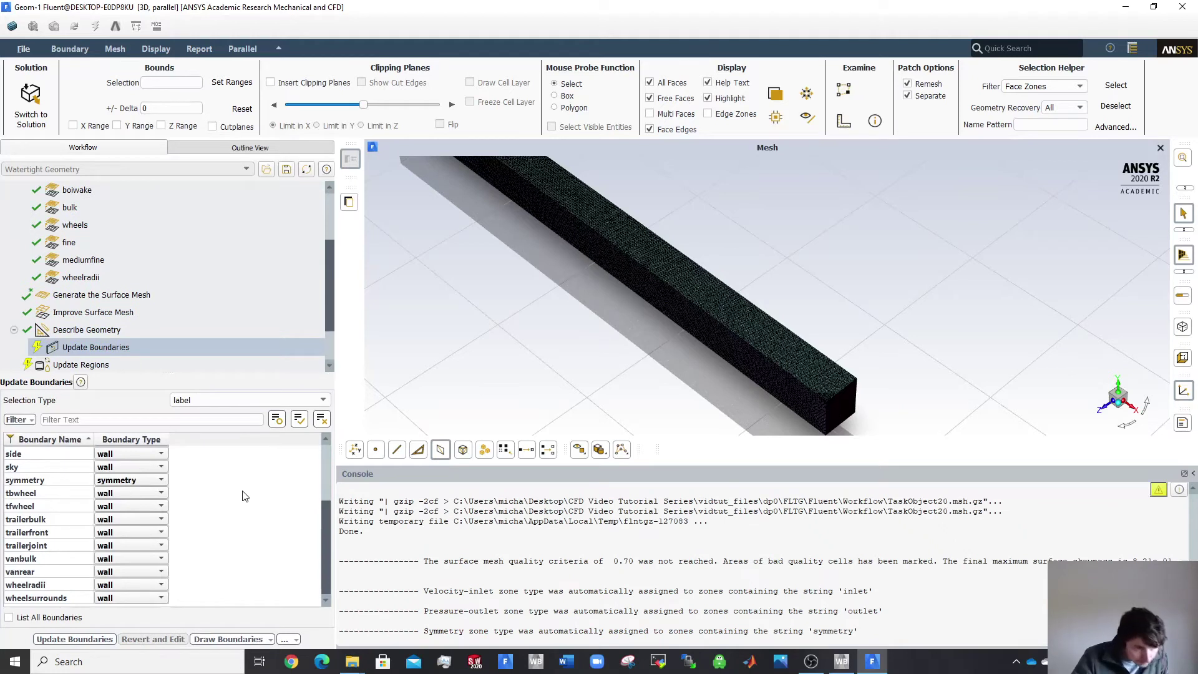
pyautogui.scroll(3, 259, 499)
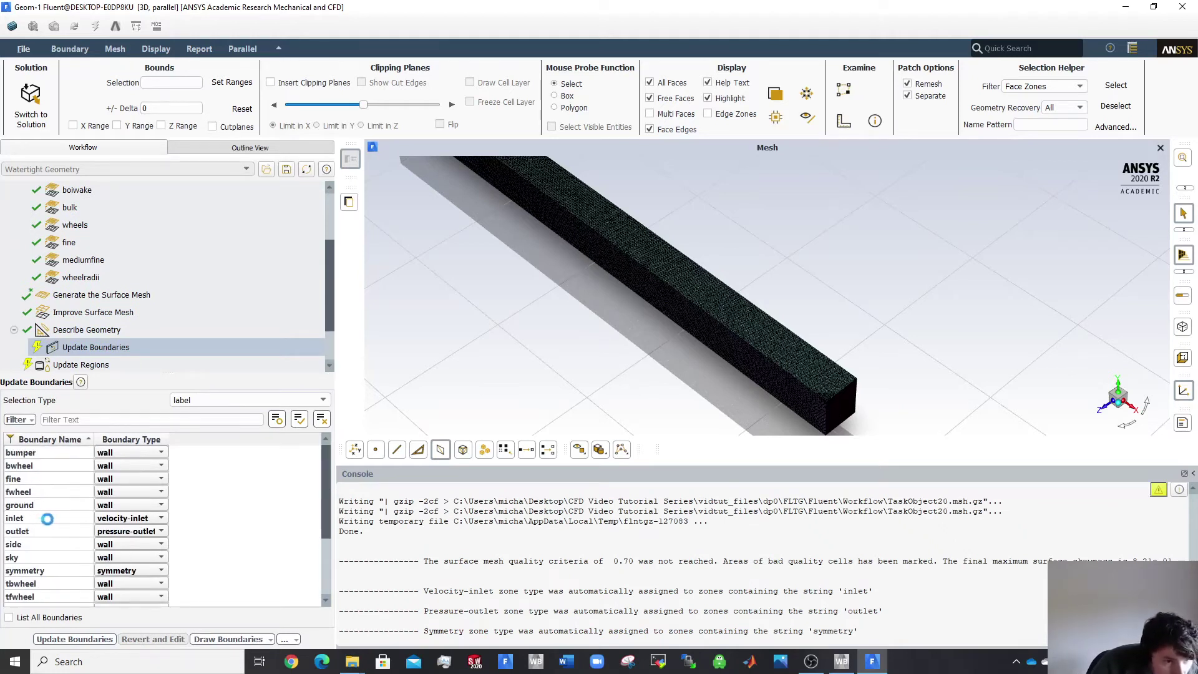
# Change the boundary type of the side and sky boundaries to symmetry.
pyautogui.click(112, 530)
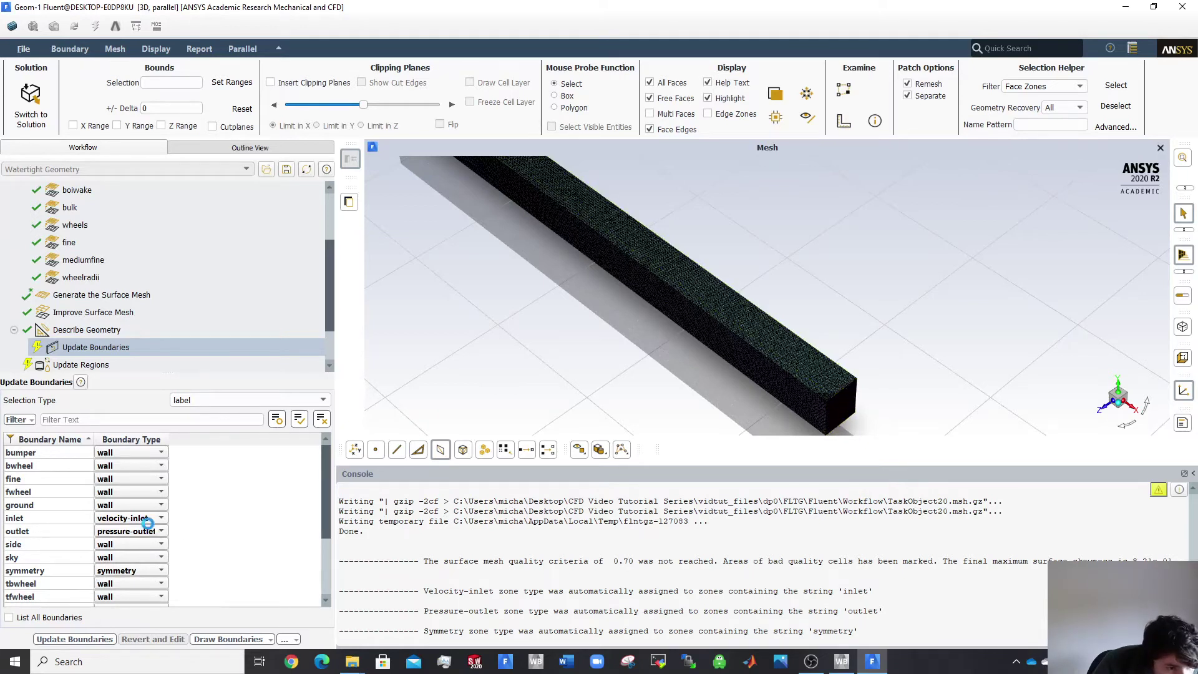
pyautogui.click(106, 544)
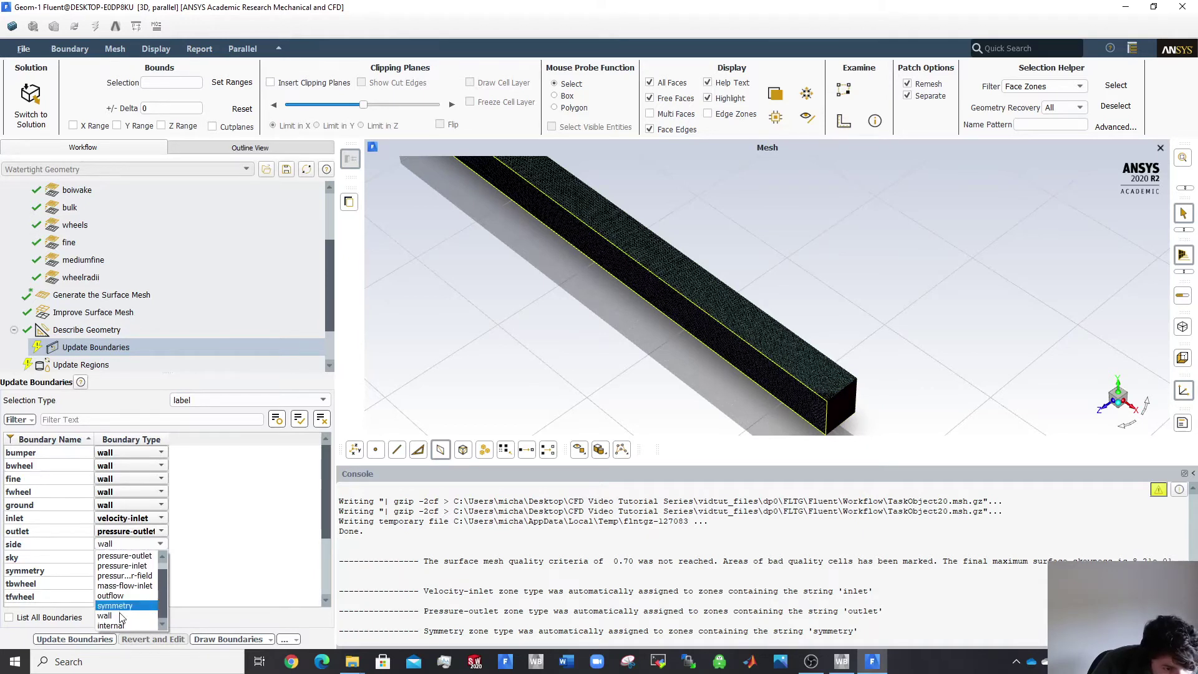
pyautogui.click(115, 615)
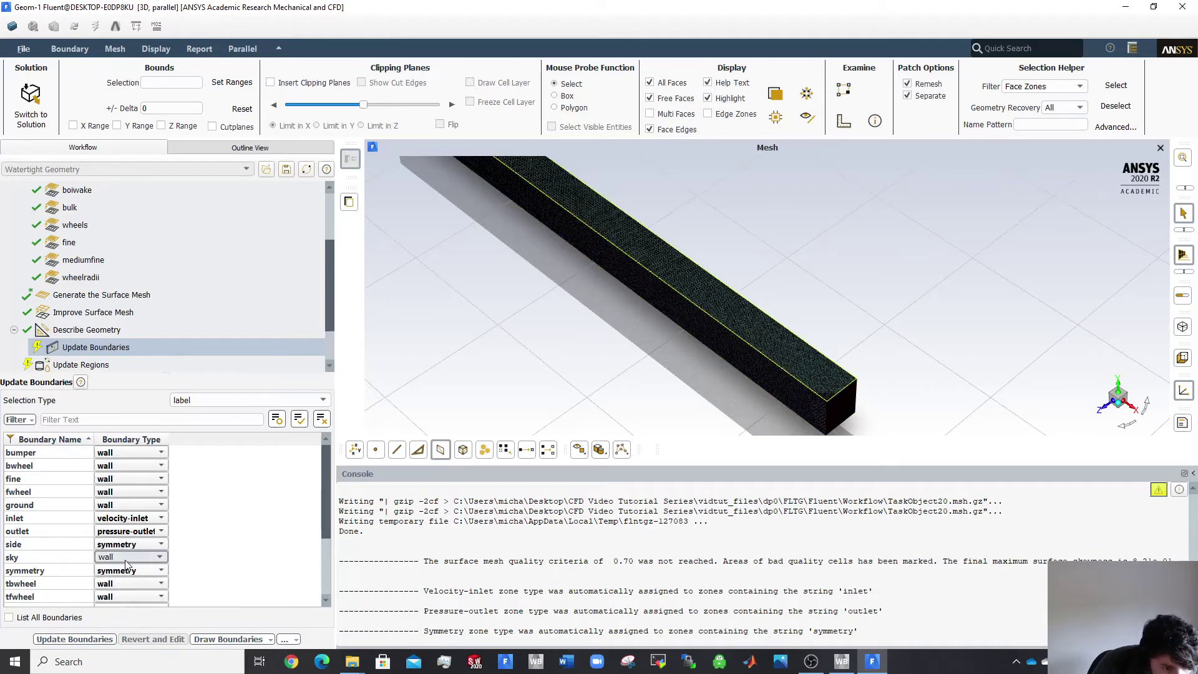
pyautogui.click(126, 560)
pyautogui.click(121, 621)
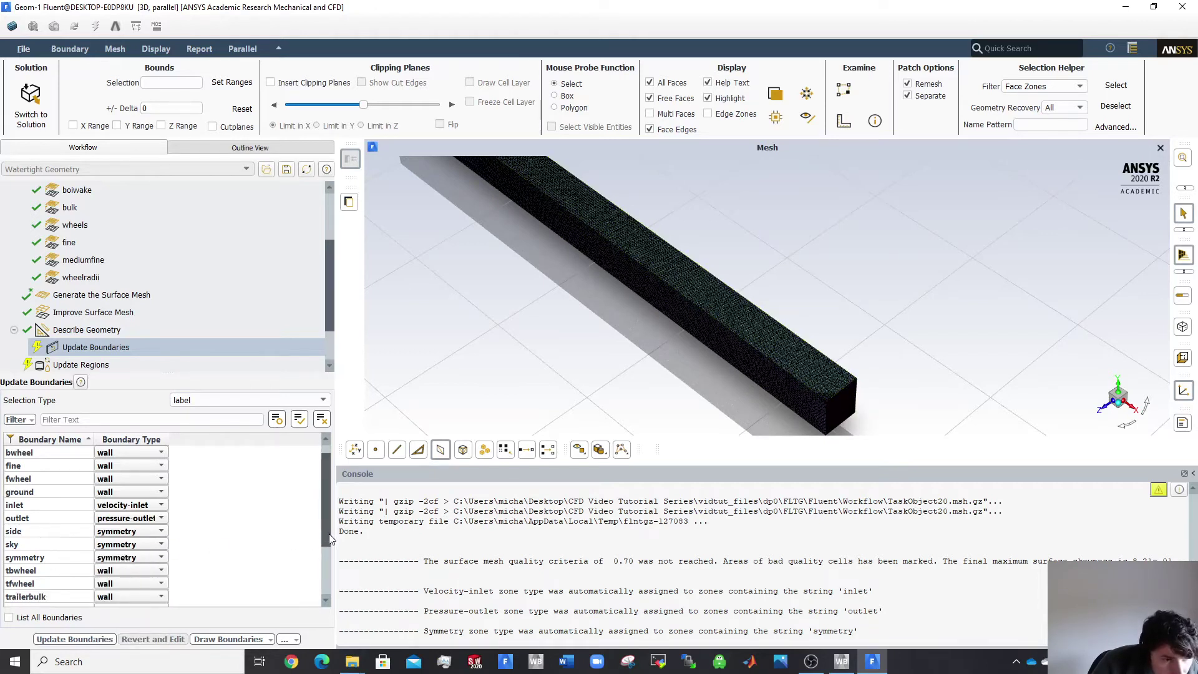
# Review the remaining boundary types, apply the boundary update, and update the regions with the enclosure kept as fluid.
pyautogui.moveTo(326, 520); pyautogui.dragTo(324, 544)
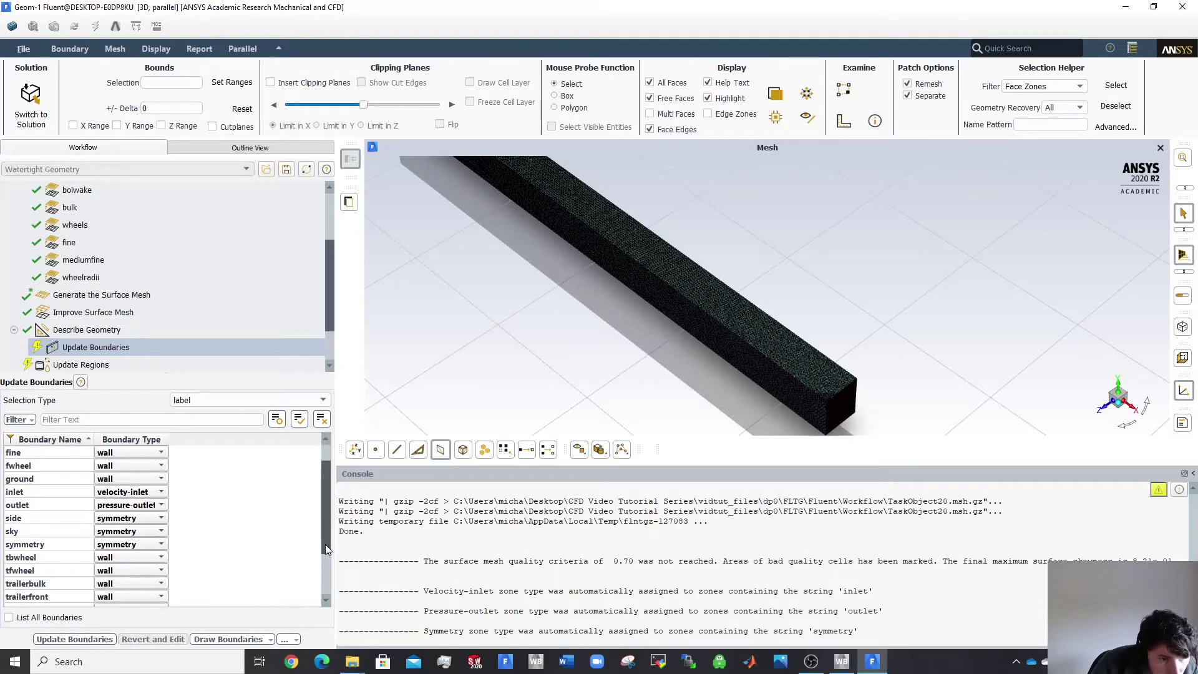
pyautogui.scroll(-2, 125, 479)
pyautogui.click(79, 641)
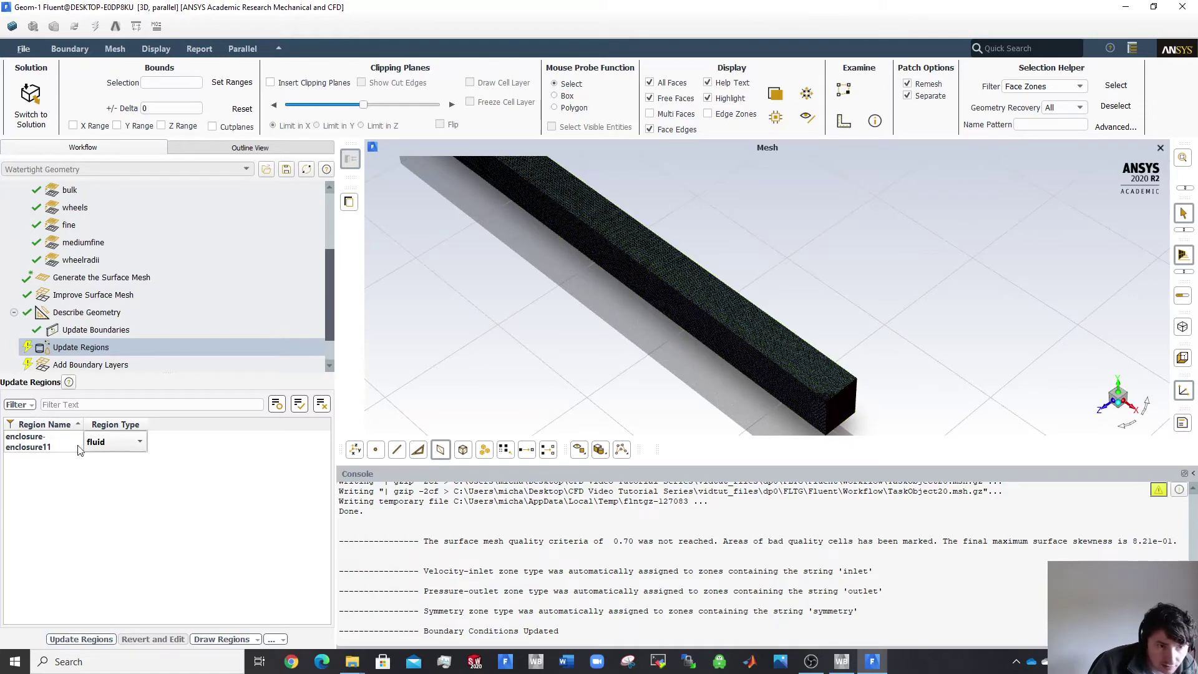
pyautogui.click(81, 640)
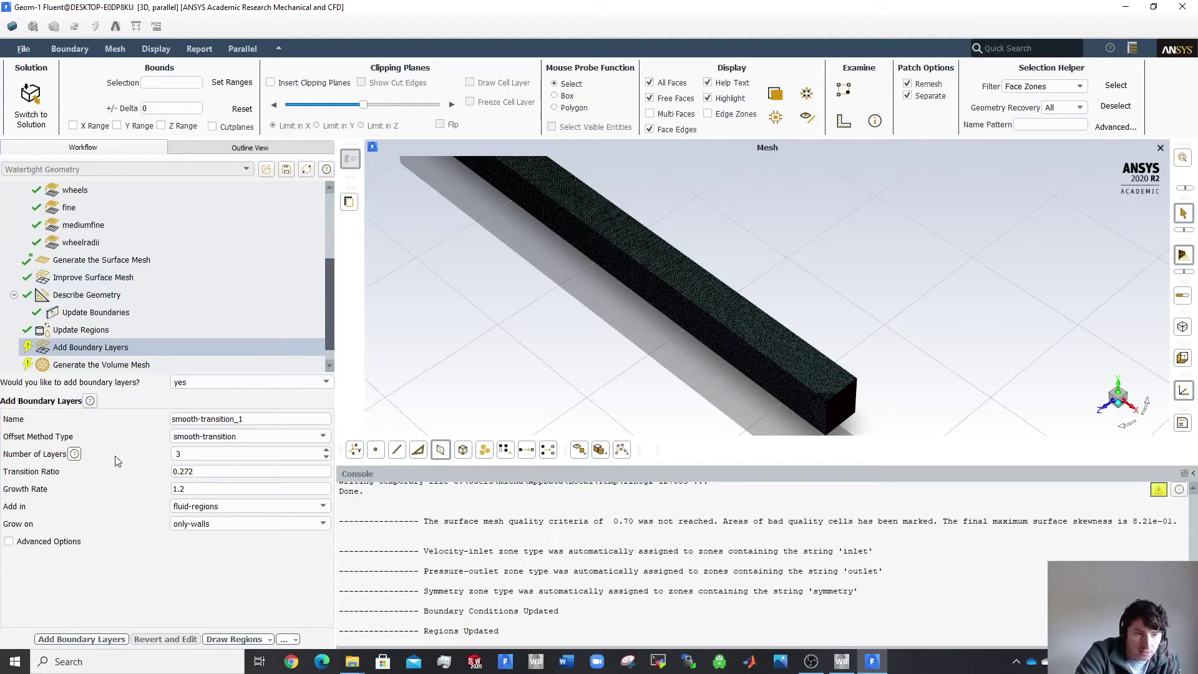
# Add last-ratio boundary layers on only the walls of the fluid regions, with 8 layers, transition ratio 0.272 and first height 0.1.
pyautogui.click(179, 453)
pyautogui.write('8')
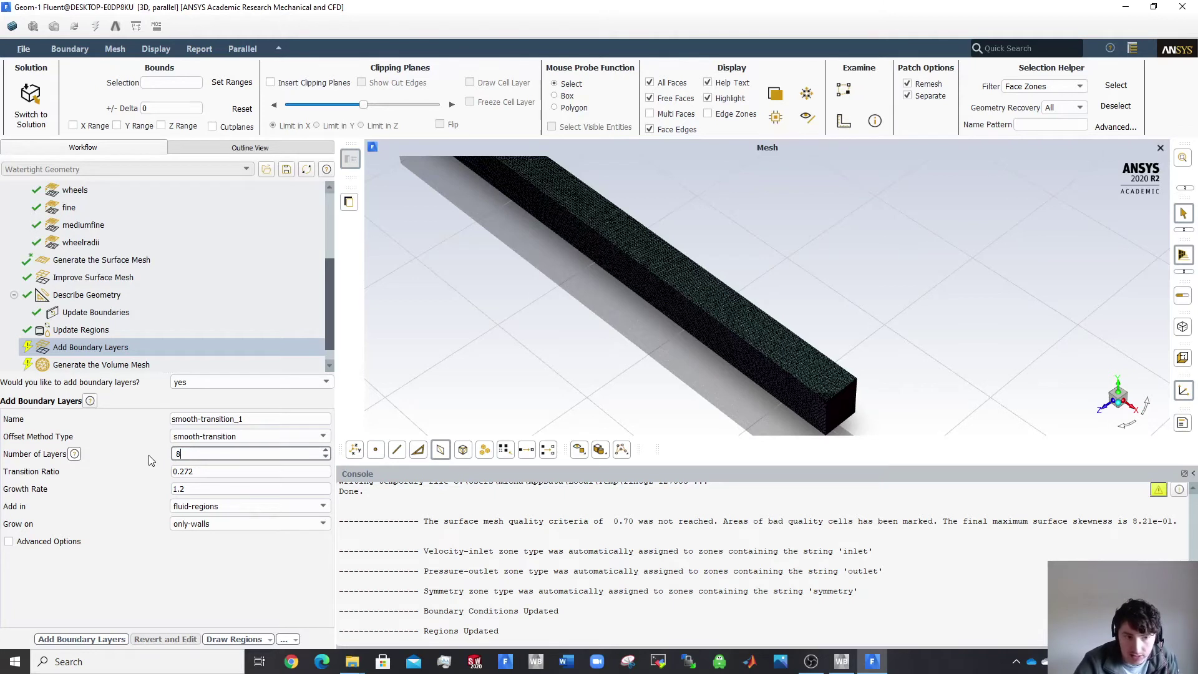
pyautogui.click(179, 471)
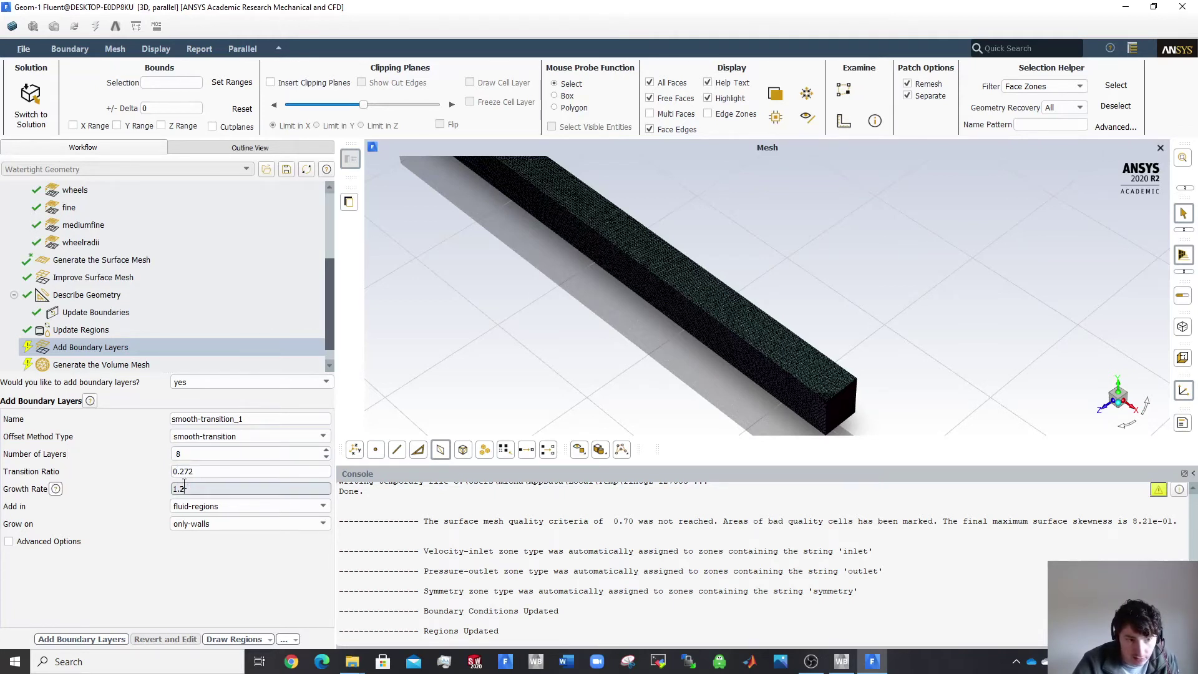
pyautogui.click(204, 437)
pyautogui.click(201, 458)
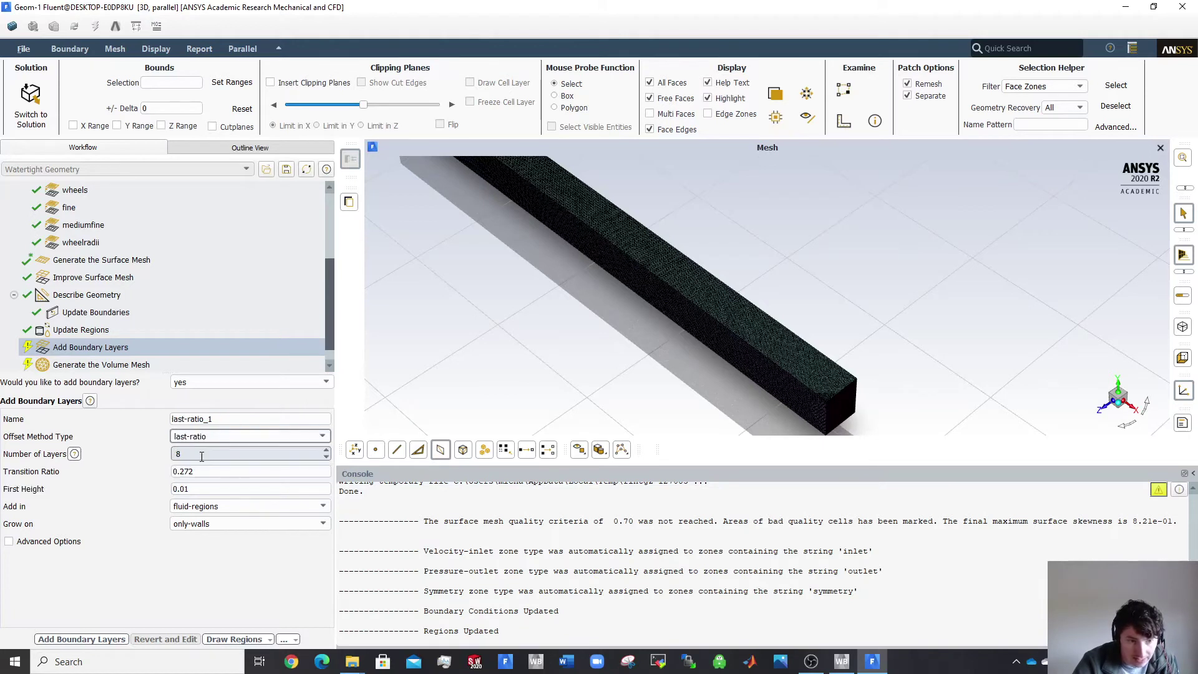
pyautogui.click(178, 454)
pyautogui.moveTo(191, 471); pyautogui.dragTo(172, 471)
pyautogui.click(185, 489)
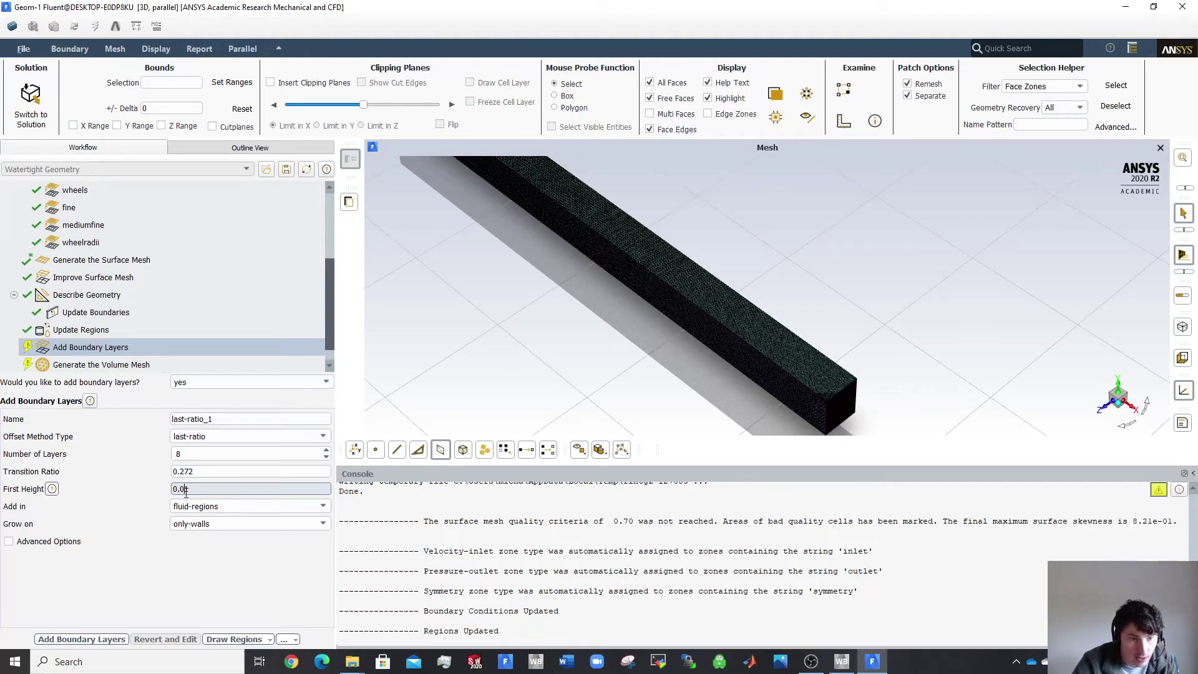
pyautogui.click(203, 542)
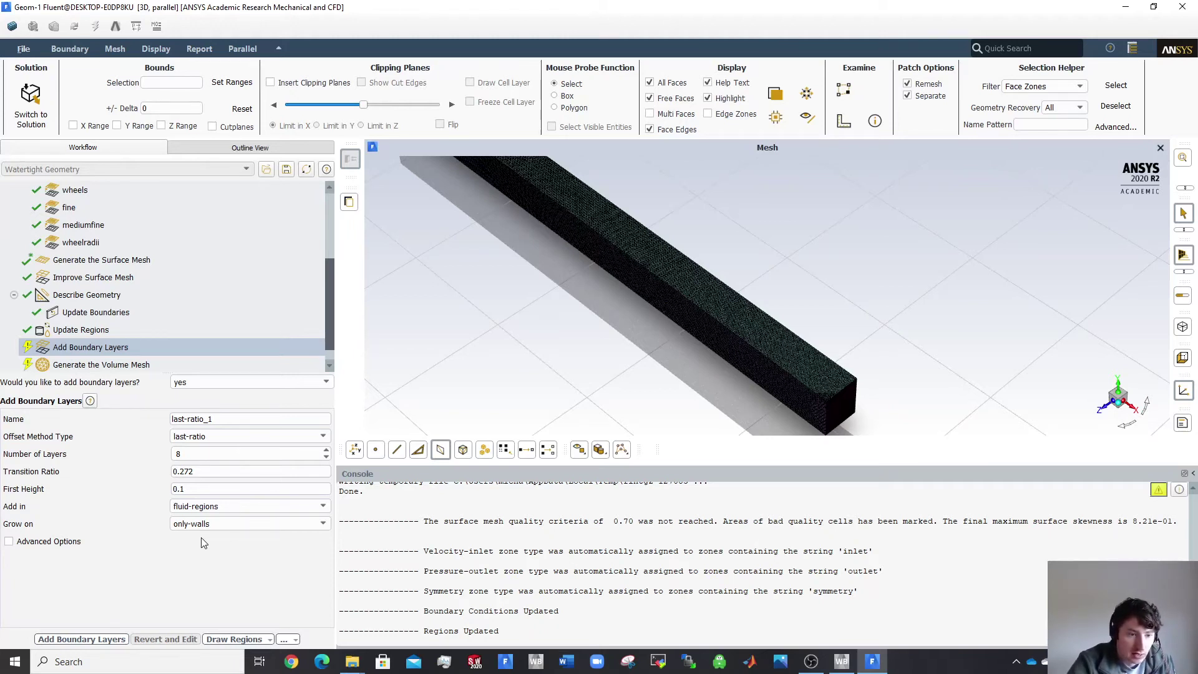
pyautogui.click(95, 637)
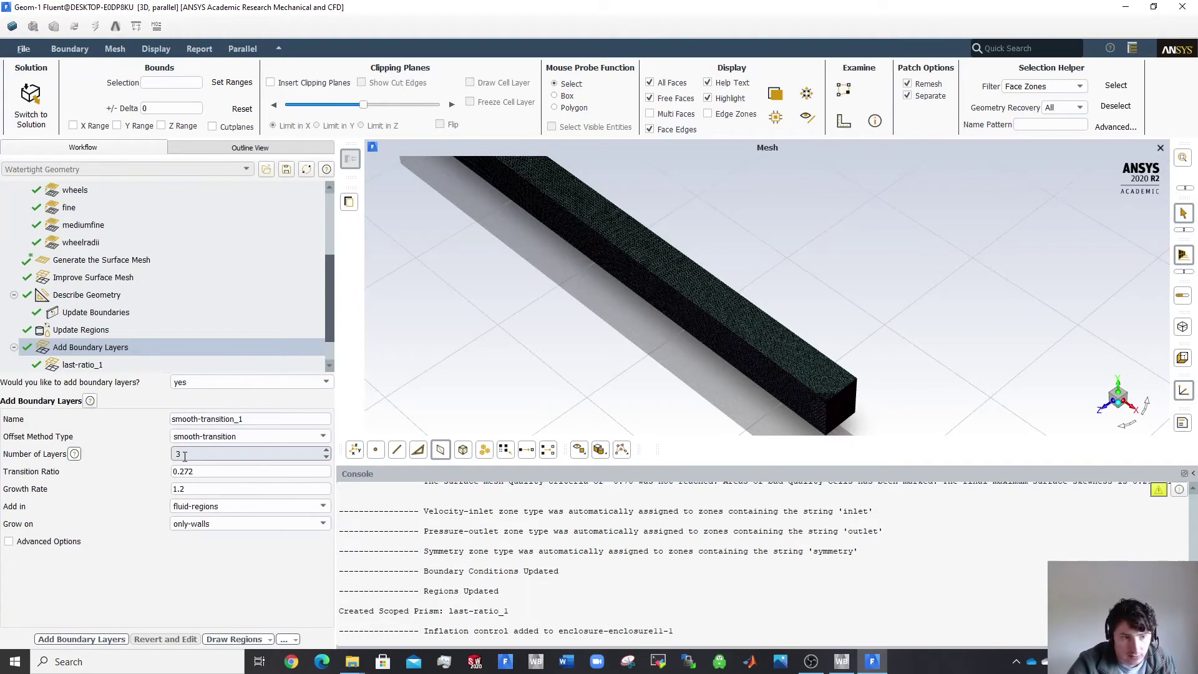
# Generate the volume mesh with poly-hexcore fill, 1 peel layer, a max cell length of 256 and parallel meshing enabled.
pyautogui.scroll(-1, 245, 332)
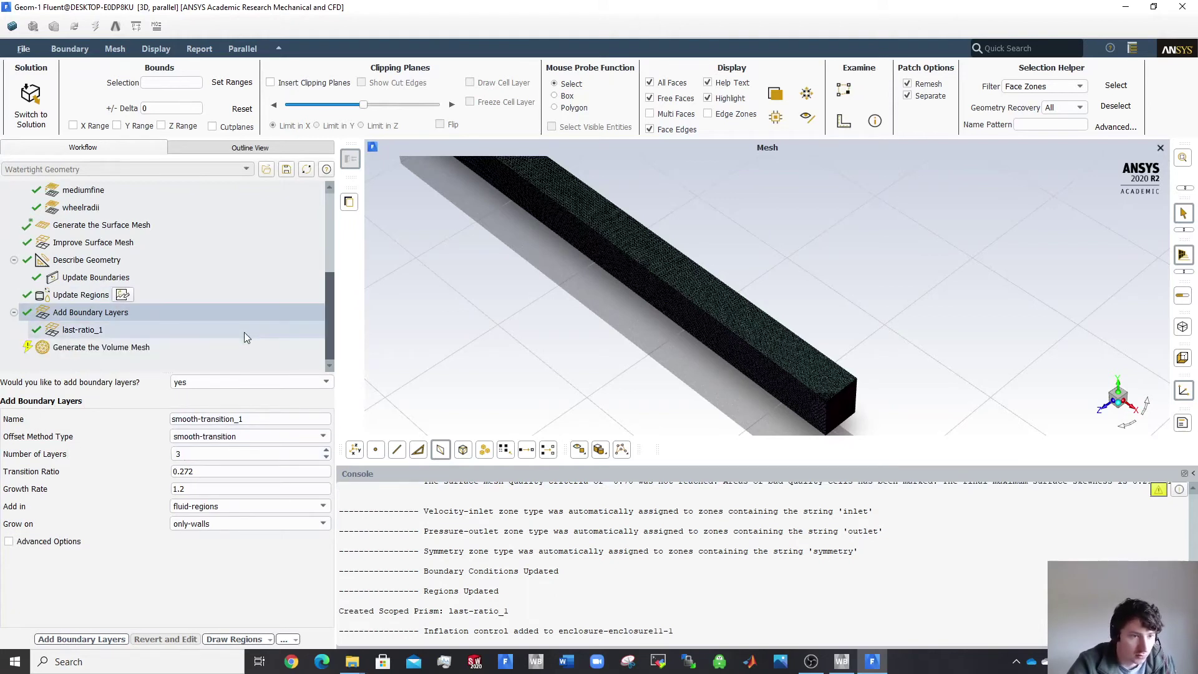
pyautogui.click(174, 345)
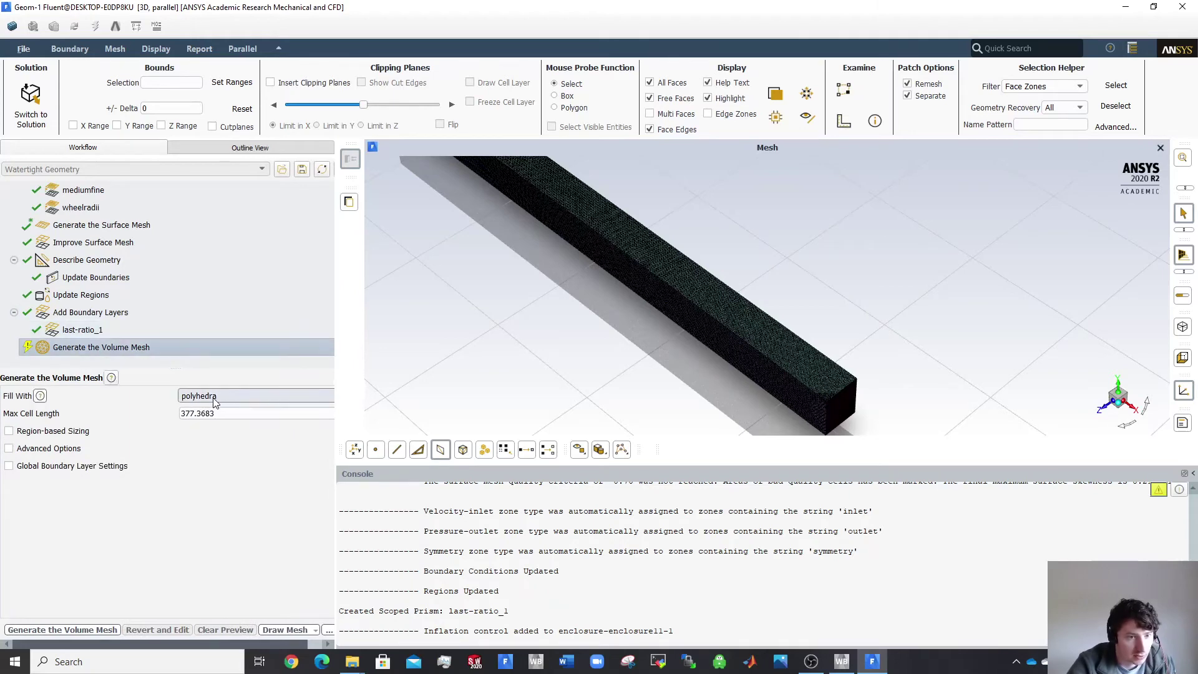
pyautogui.moveTo(348, 457); pyautogui.dragTo(390, 457)
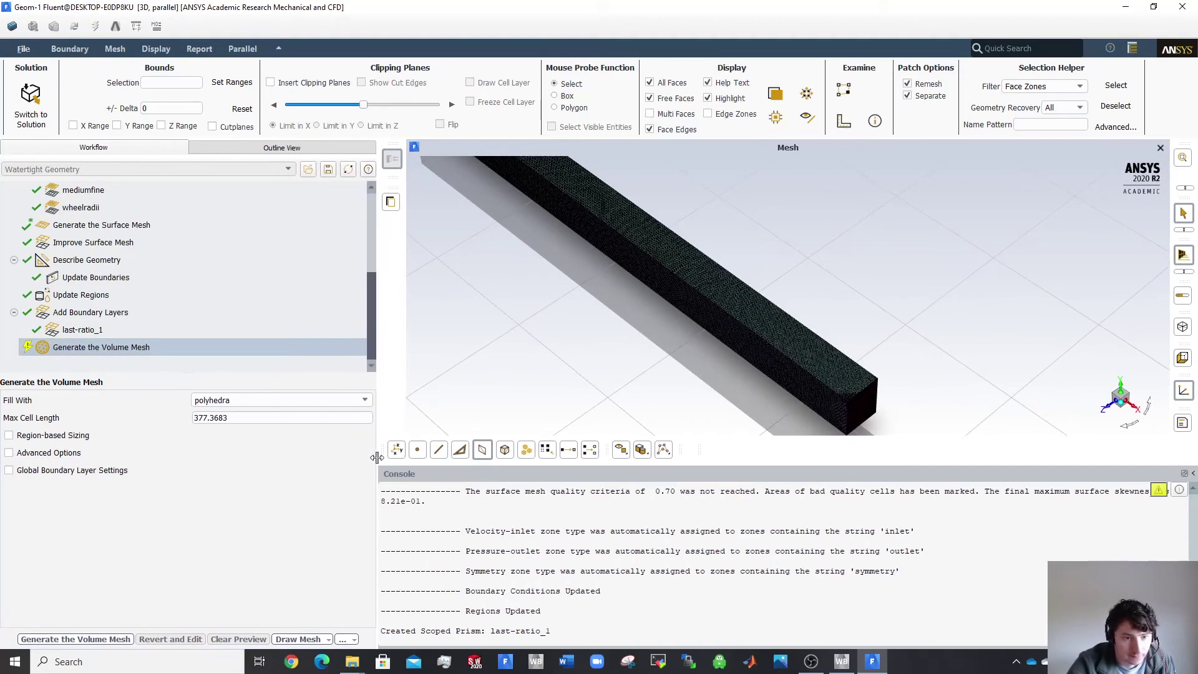
pyautogui.click(333, 400)
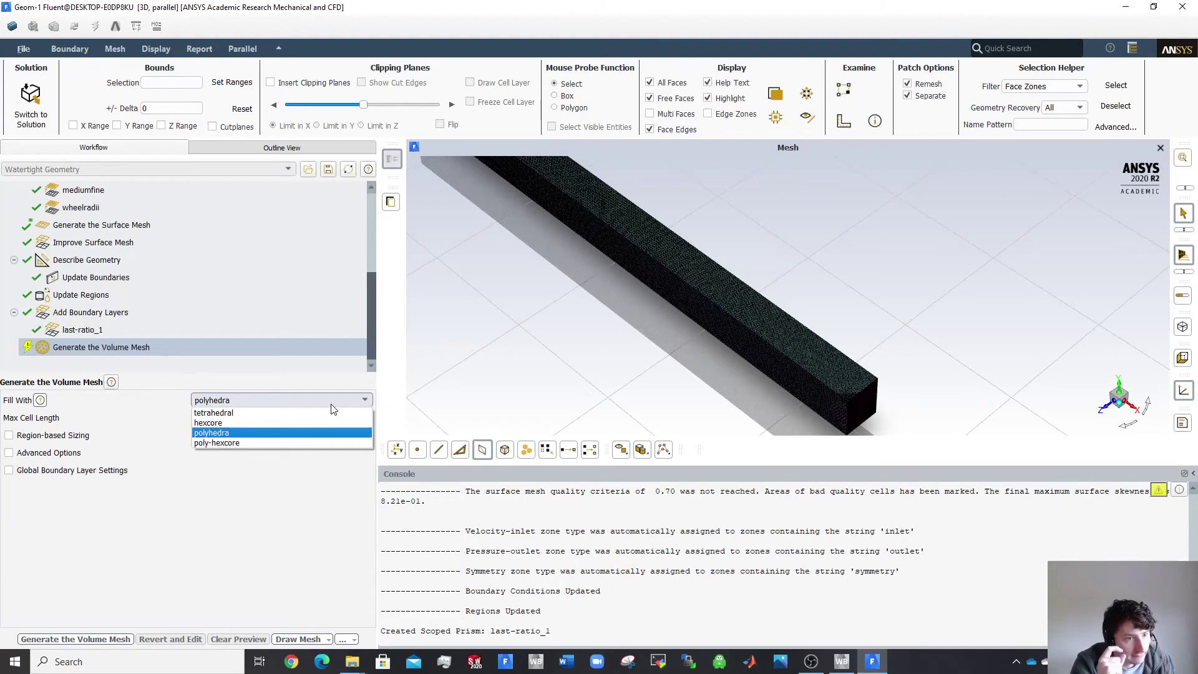
pyautogui.click(242, 443)
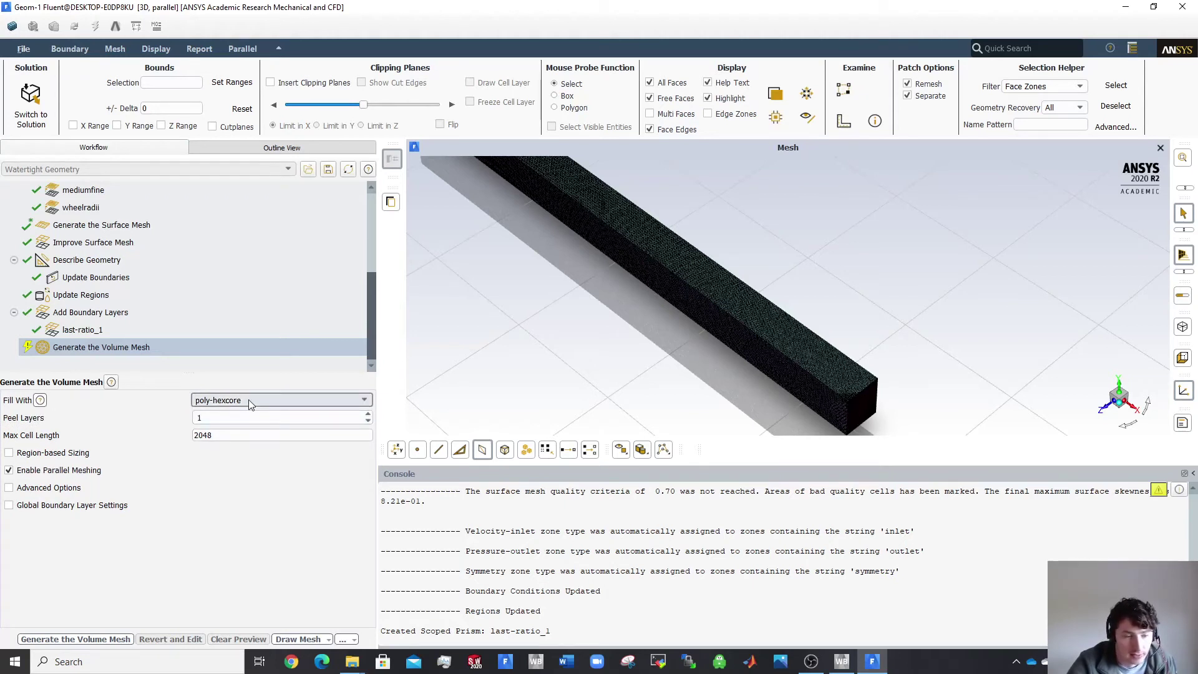
pyautogui.doubleClick(241, 435)
pyautogui.write('256')
pyautogui.press('Return')
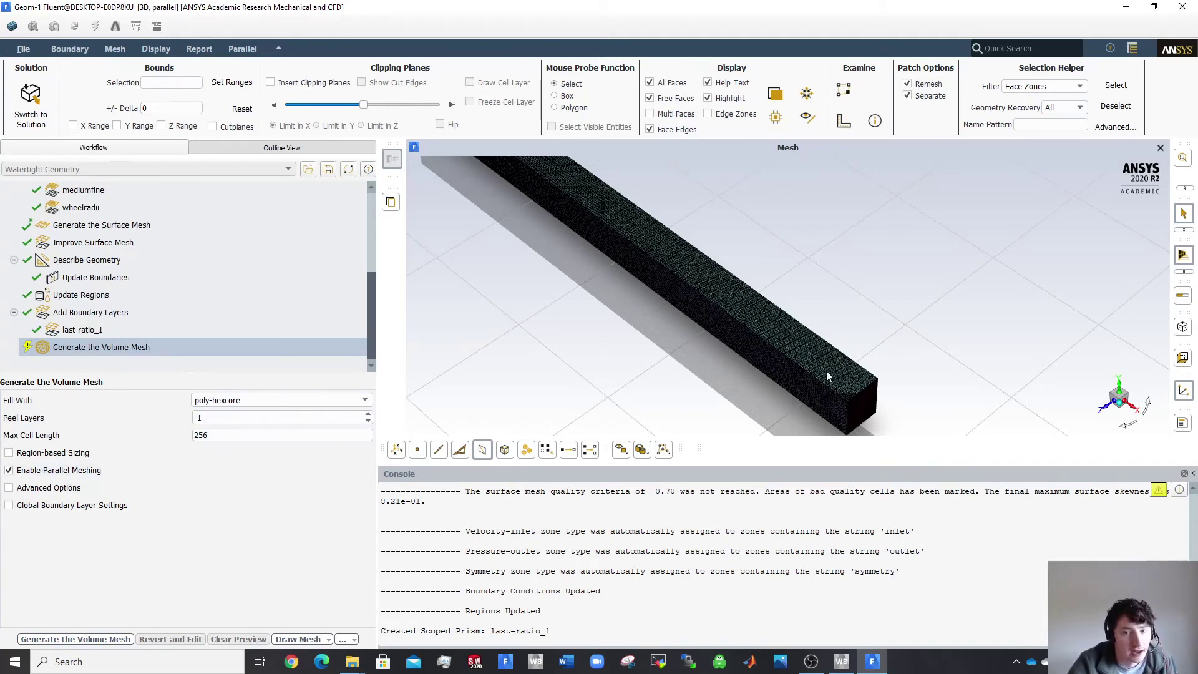
pyautogui.scroll(-3, 562, 244)
pyautogui.scroll(2, 528, 212)
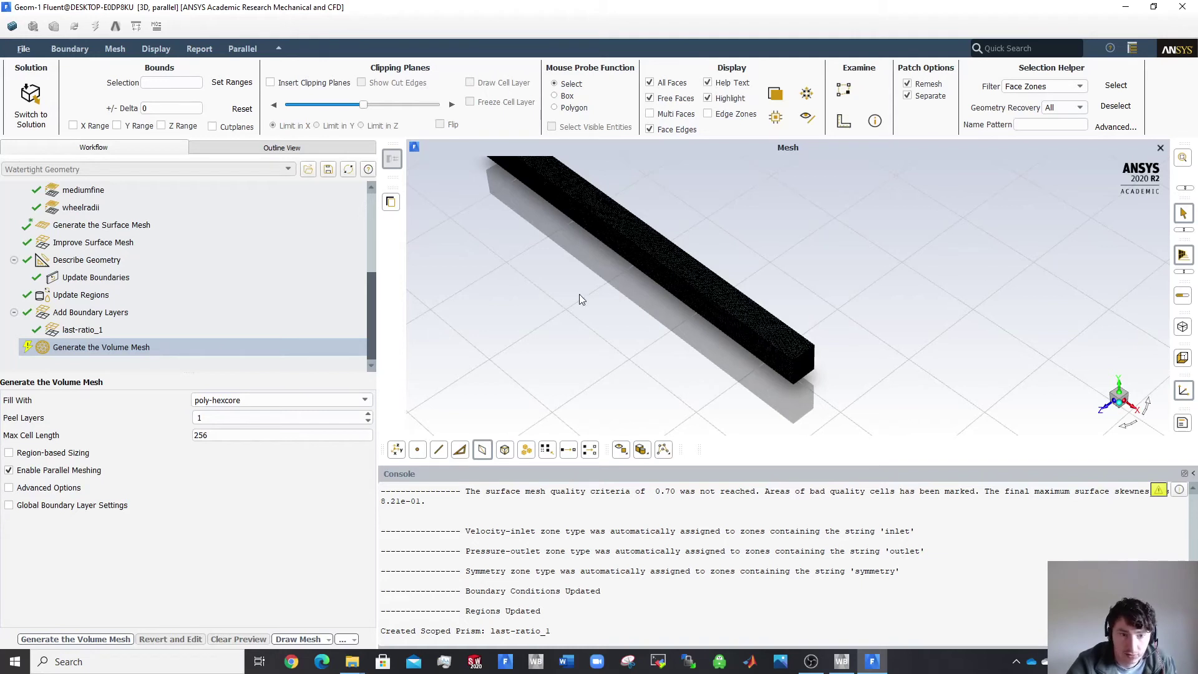
pyautogui.click(90, 640)
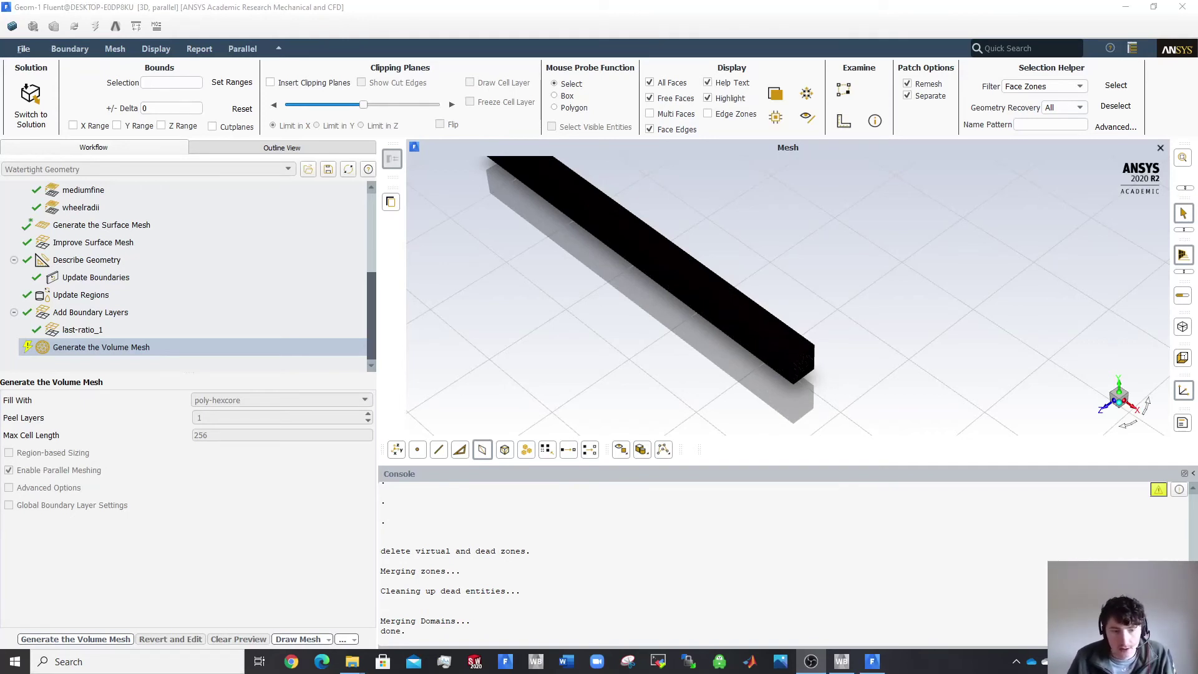
# Examine the volume mesh report in the console for cell count, poor-quality cells, maximum inverse orthogonal quality and minimum orthogonal quality.
pyautogui.scroll(3, 485, 556)
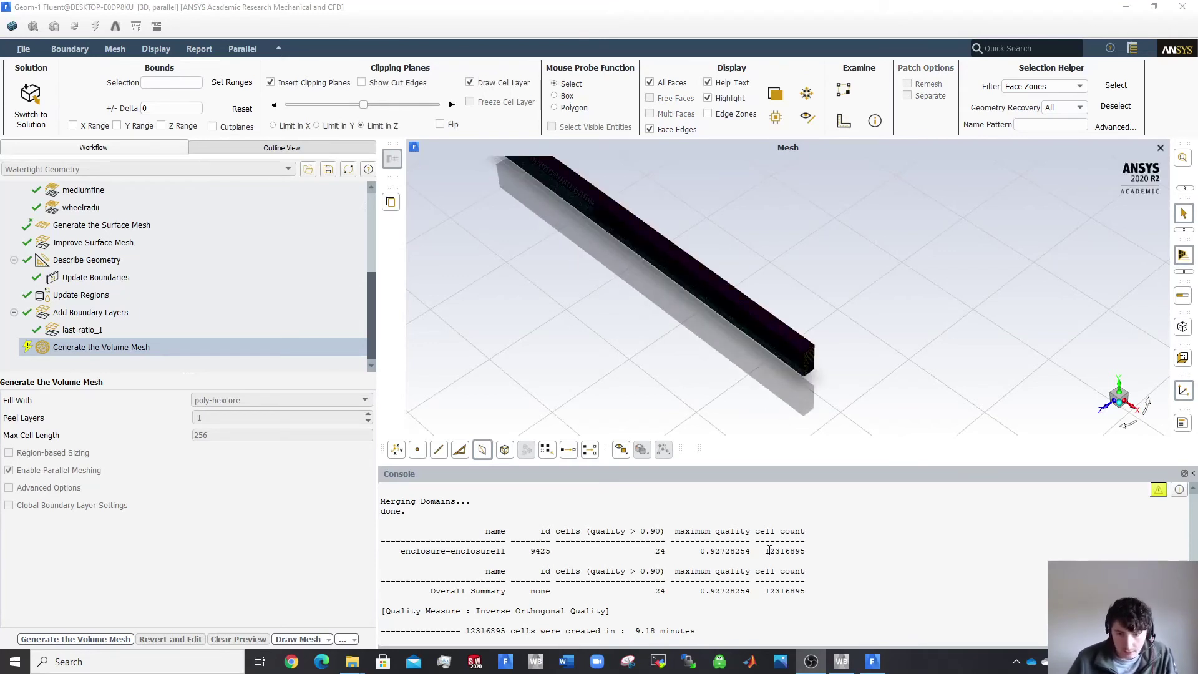
pyautogui.moveTo(766, 550); pyautogui.dragTo(807, 552)
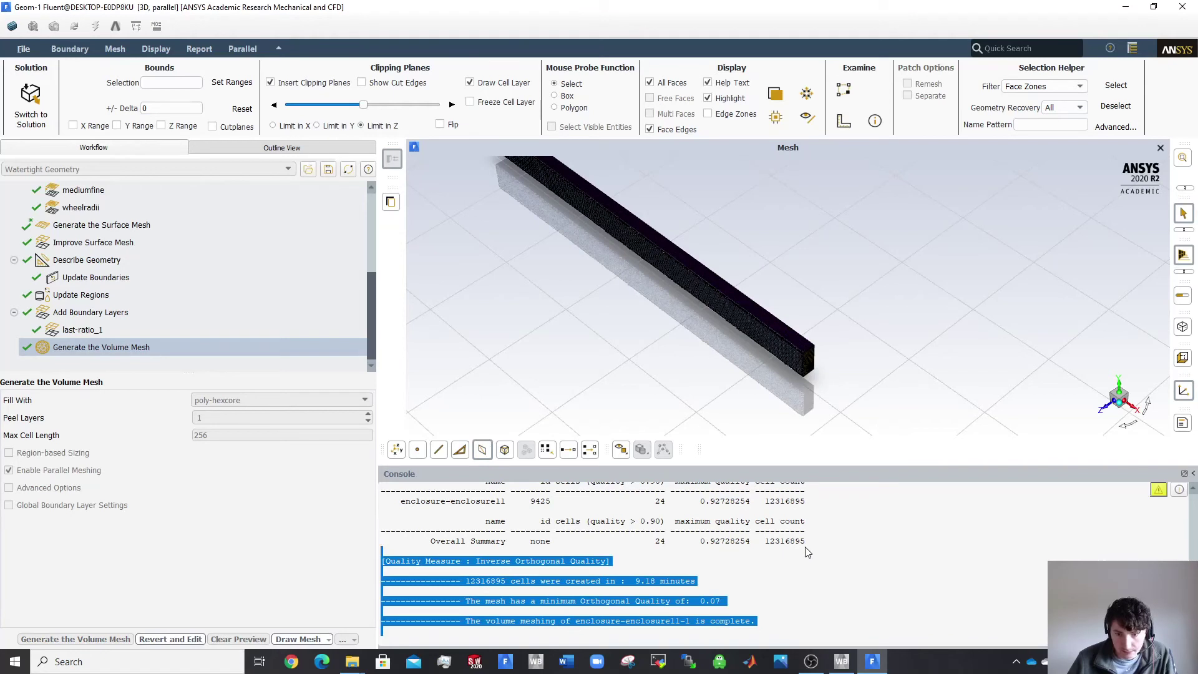
pyautogui.click(799, 549)
pyautogui.scroll(1, 738, 552)
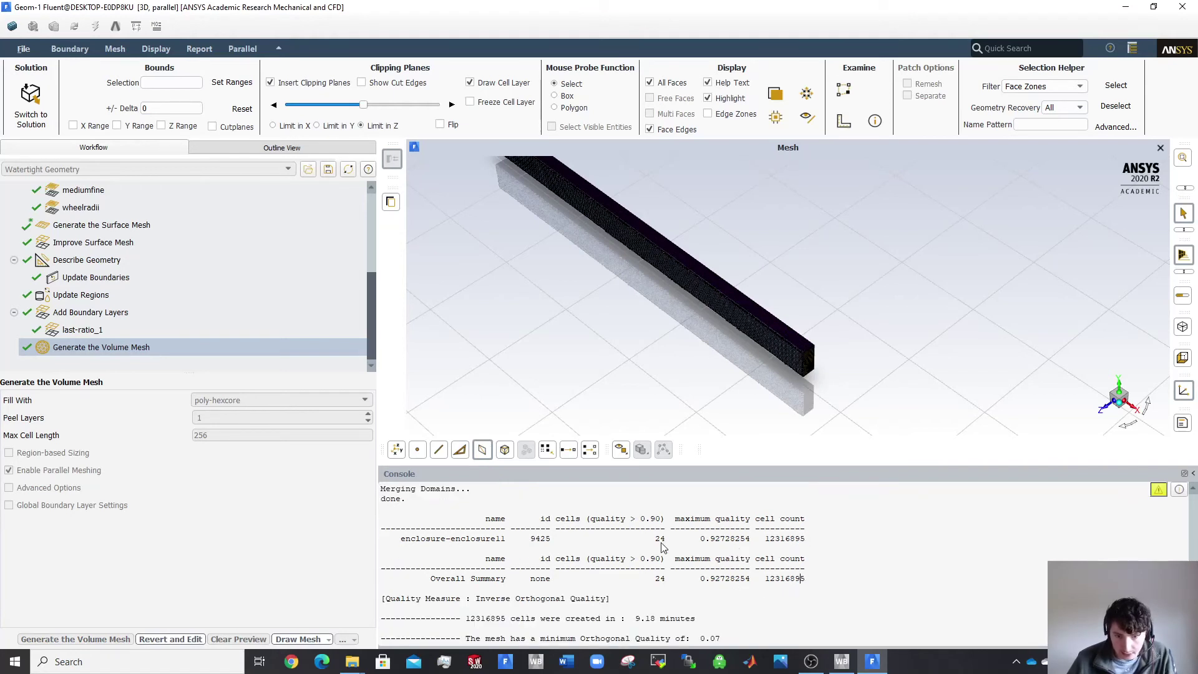
pyautogui.doubleClick(718, 498)
pyautogui.moveTo(701, 499); pyautogui.dragTo(747, 499)
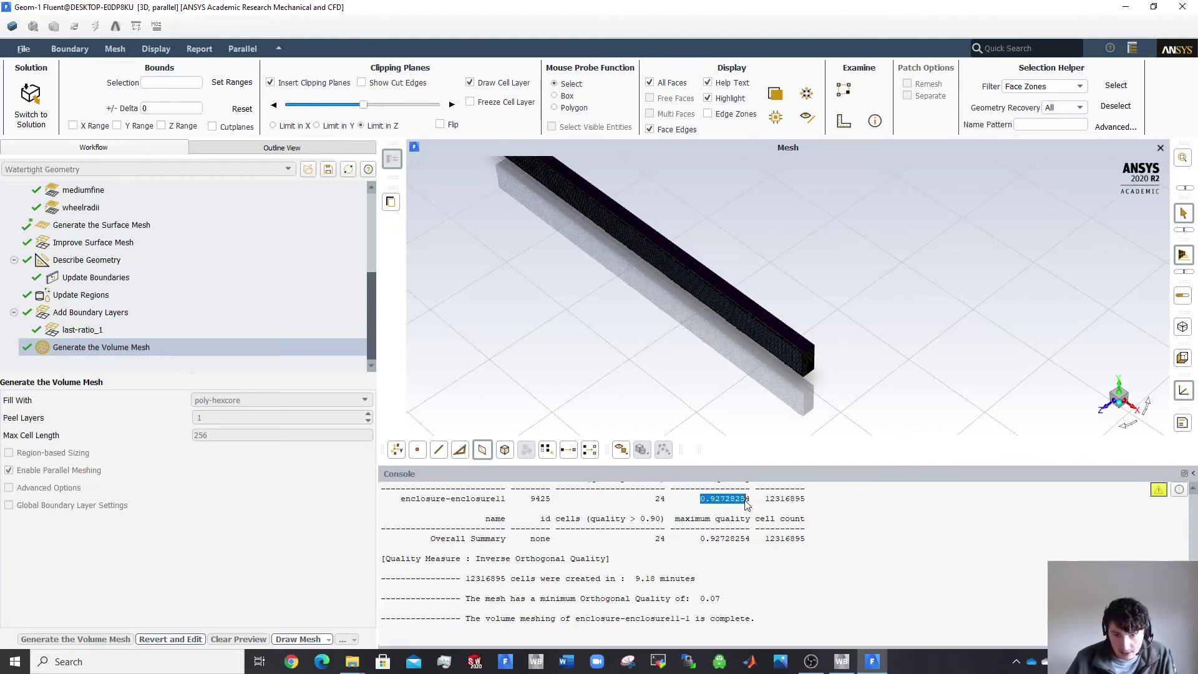
pyautogui.click(712, 512)
pyautogui.scroll(1, 688, 512)
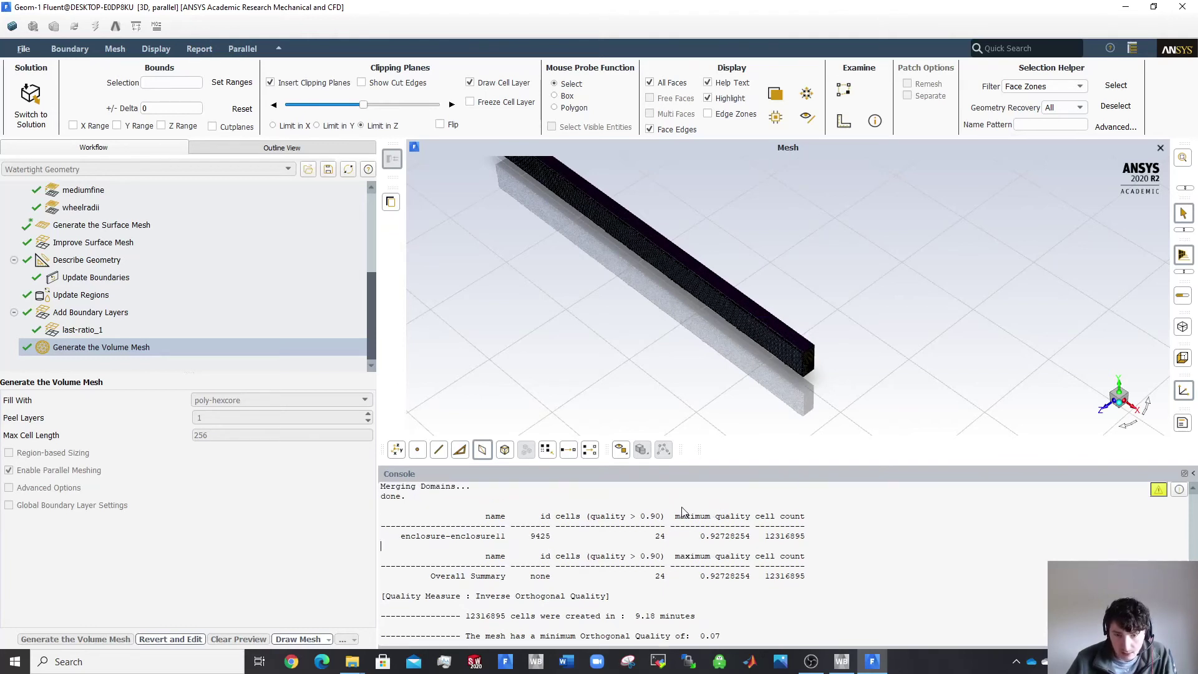
pyautogui.scroll(-1, 677, 574)
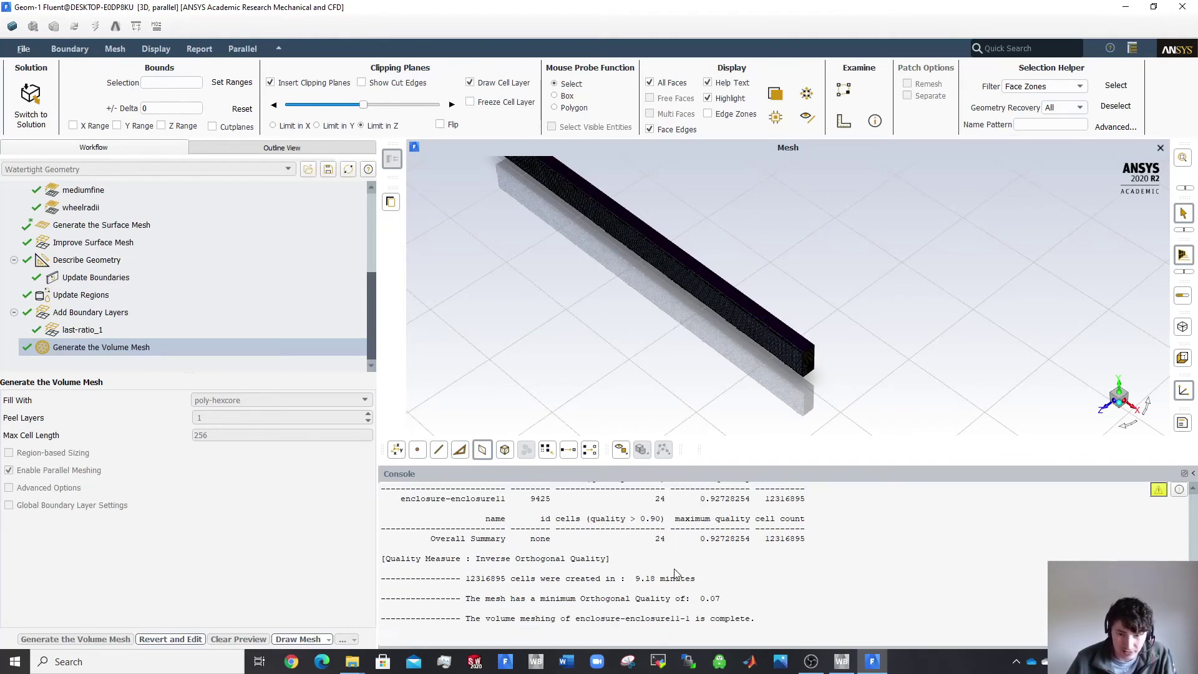
pyautogui.rightClick(83, 348)
pyautogui.moveTo(97, 357)
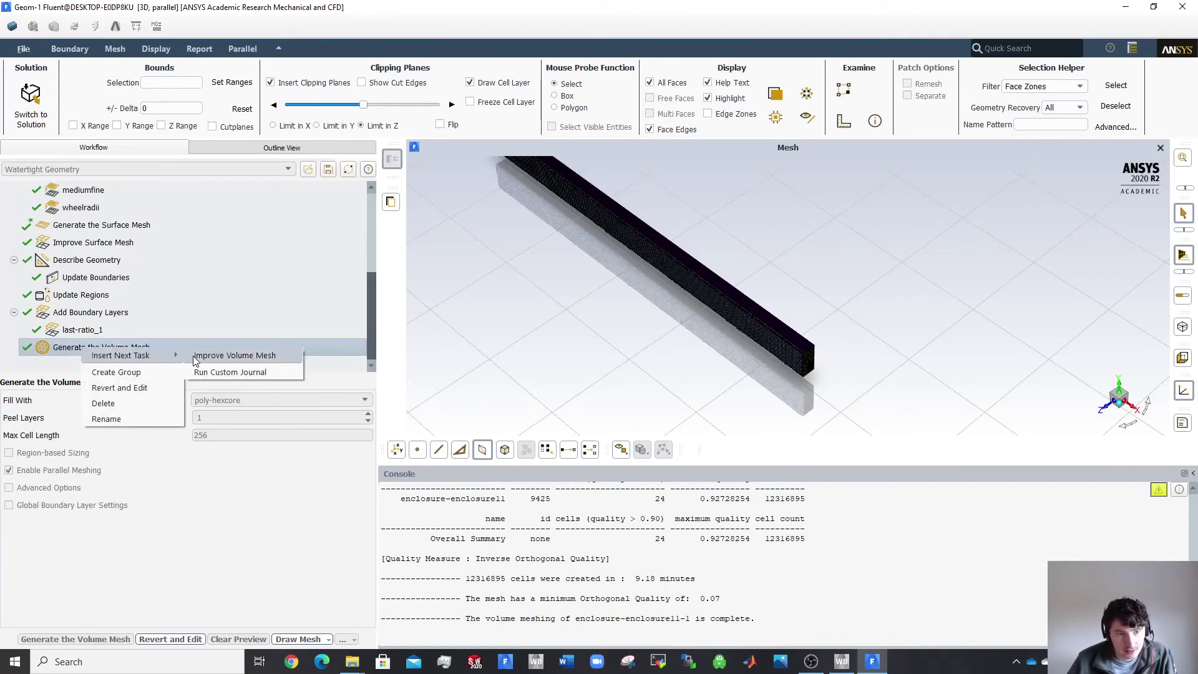
pyautogui.click(713, 534)
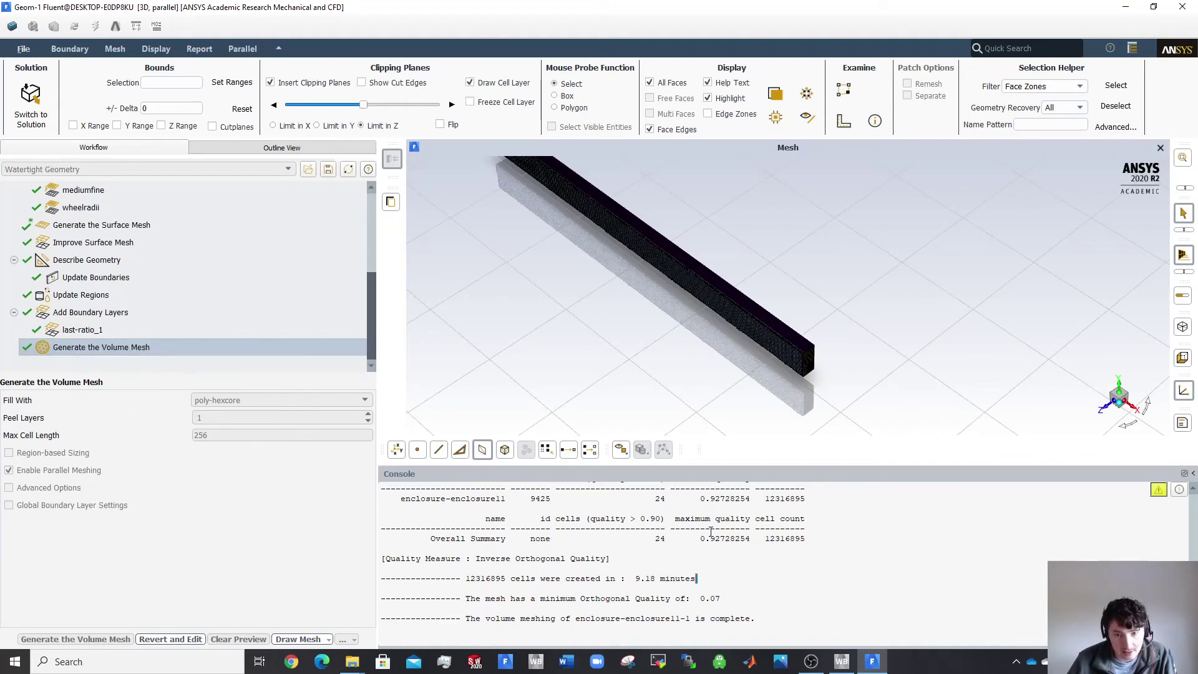
pyautogui.moveTo(704, 526); pyautogui.dragTo(752, 540)
pyautogui.click(745, 540)
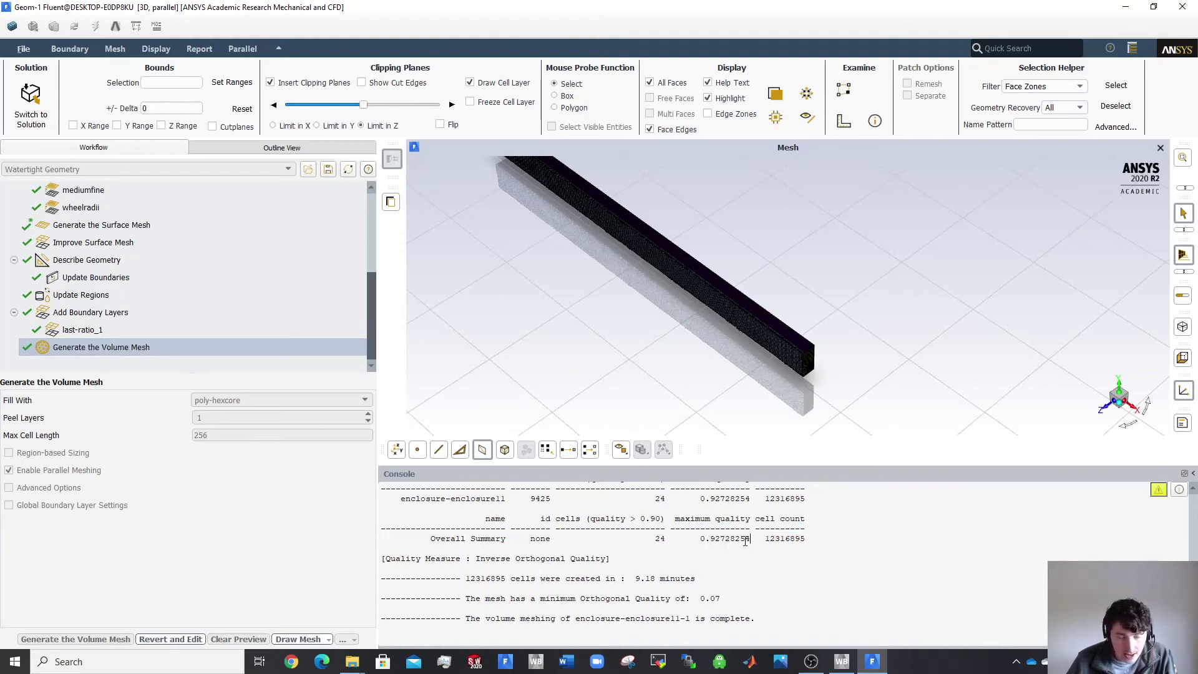
# Insert an Improve Volume Mesh task after the volume mesh generation and set its cell quality limit to 0.1.
pyautogui.rightClick(120, 348)
pyautogui.moveTo(178, 357)
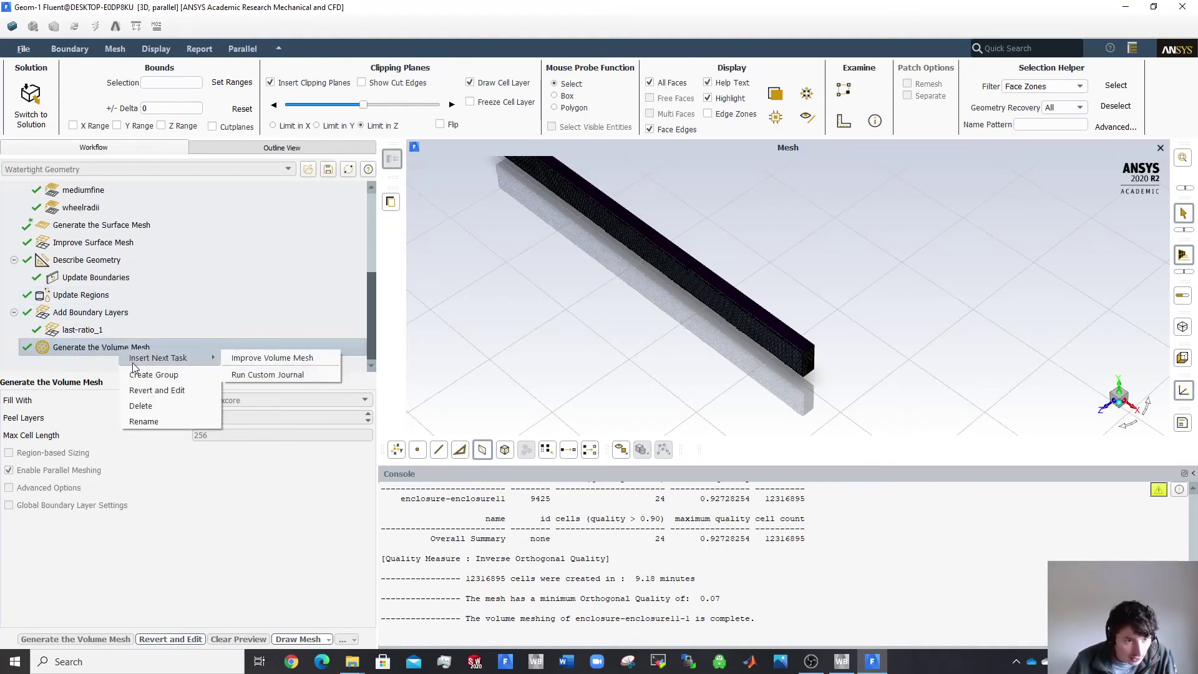
pyautogui.click(272, 357)
pyautogui.moveTo(259, 400); pyautogui.dragTo(178, 398)
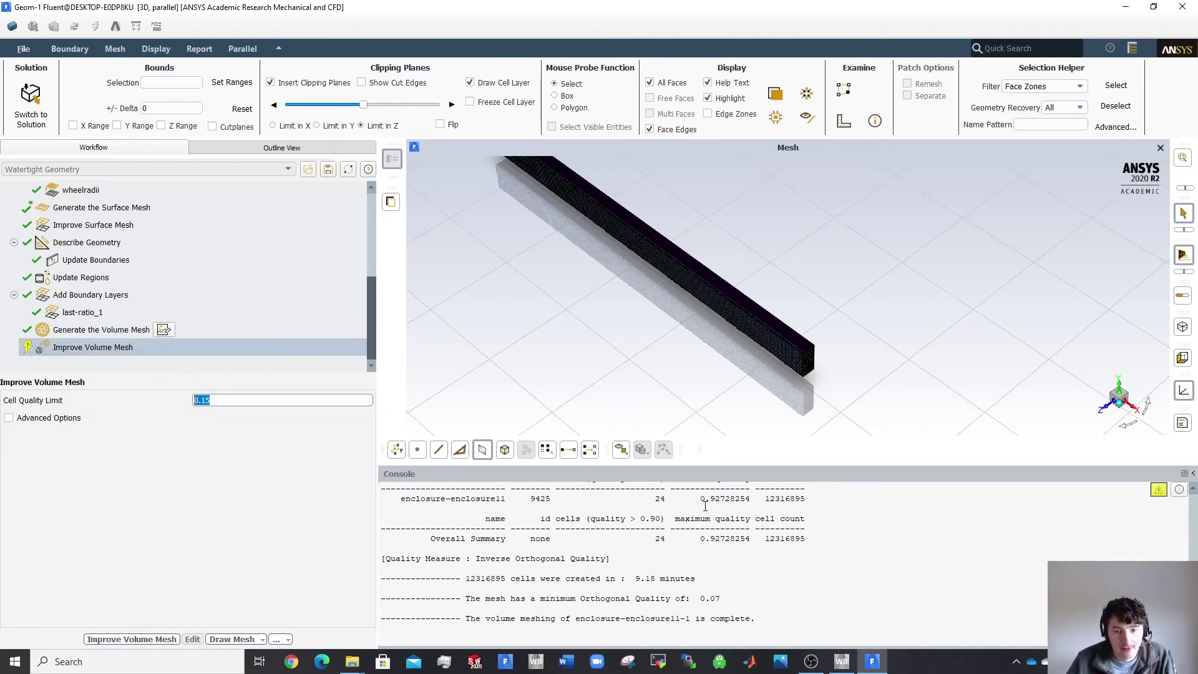
pyautogui.write('0.1')
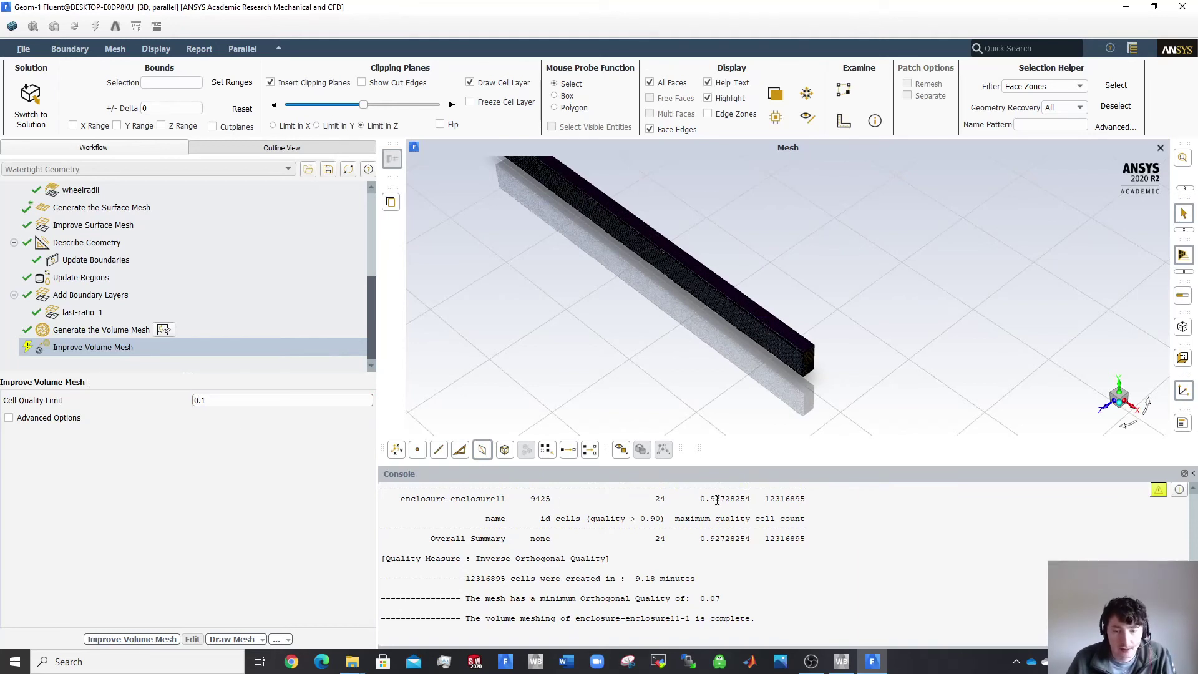
pyautogui.write('5')
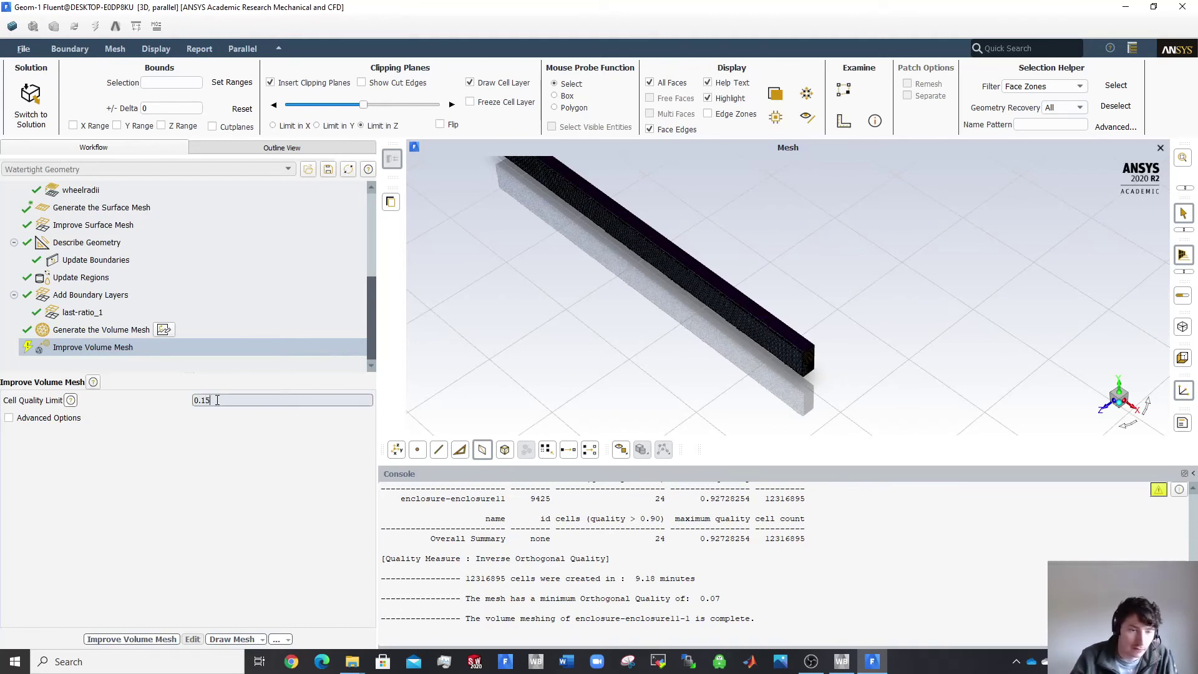
pyautogui.doubleClick(217, 400)
pyautogui.write('0.1')
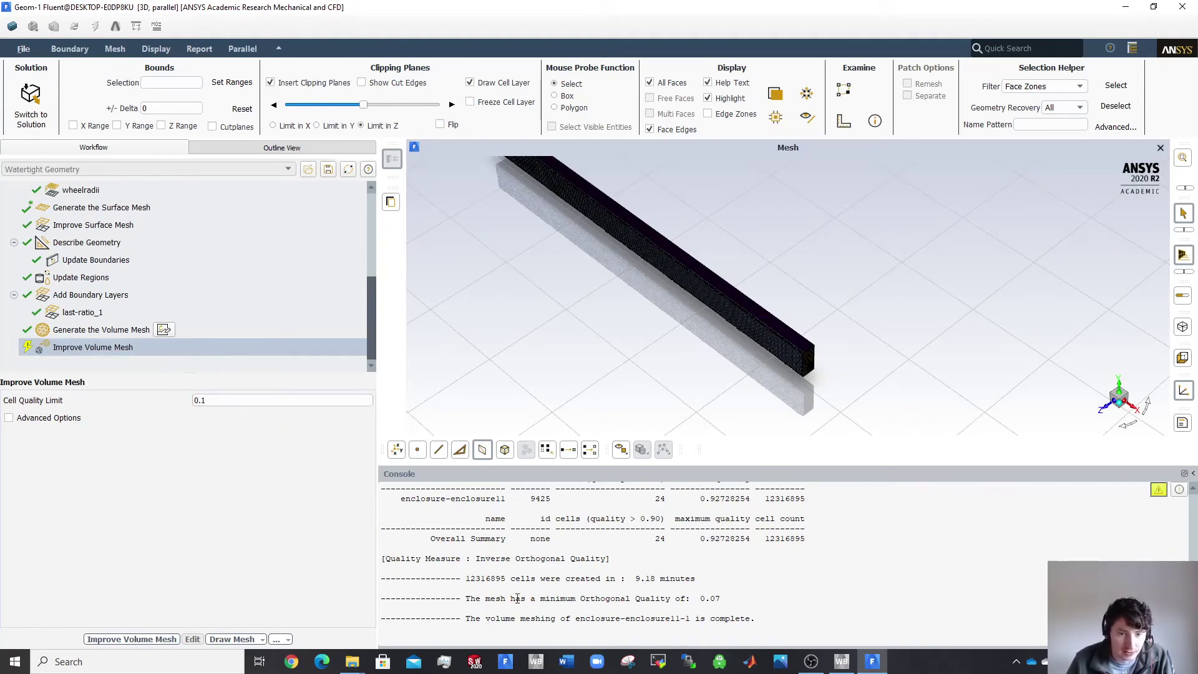
# Delete the Improve Volume Mesh task from the workflow.
pyautogui.click(92, 333)
pyautogui.click(92, 347)
pyautogui.rightClick(92, 347)
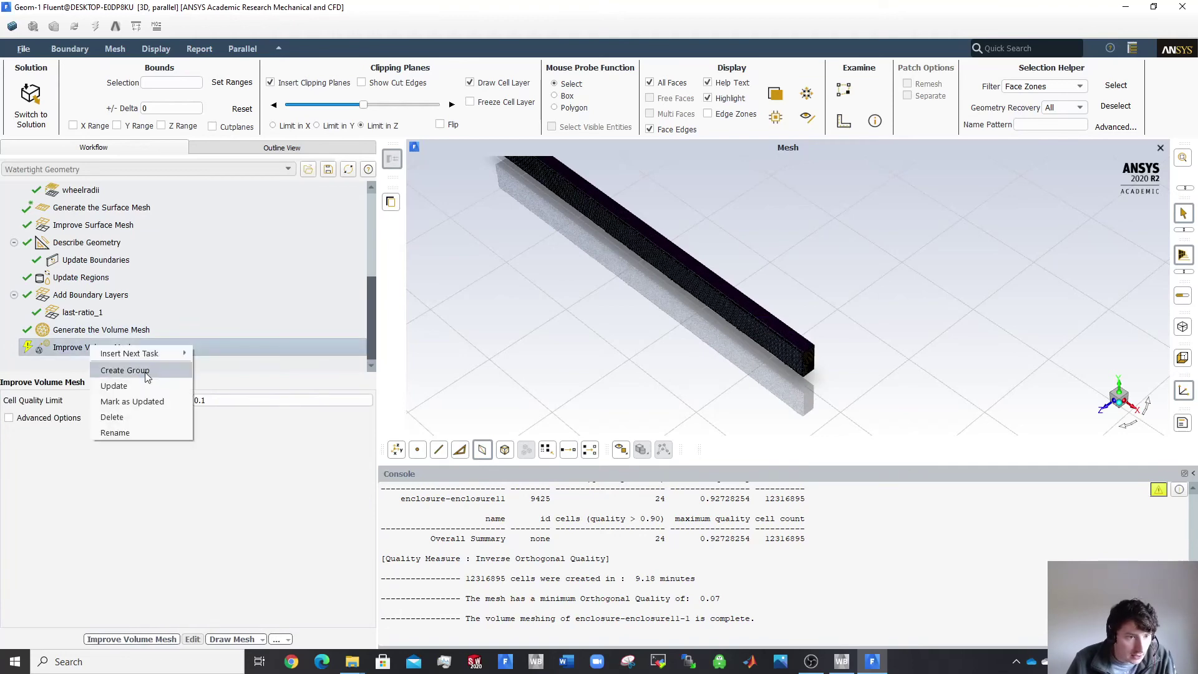
pyautogui.click(142, 414)
pyautogui.click(584, 343)
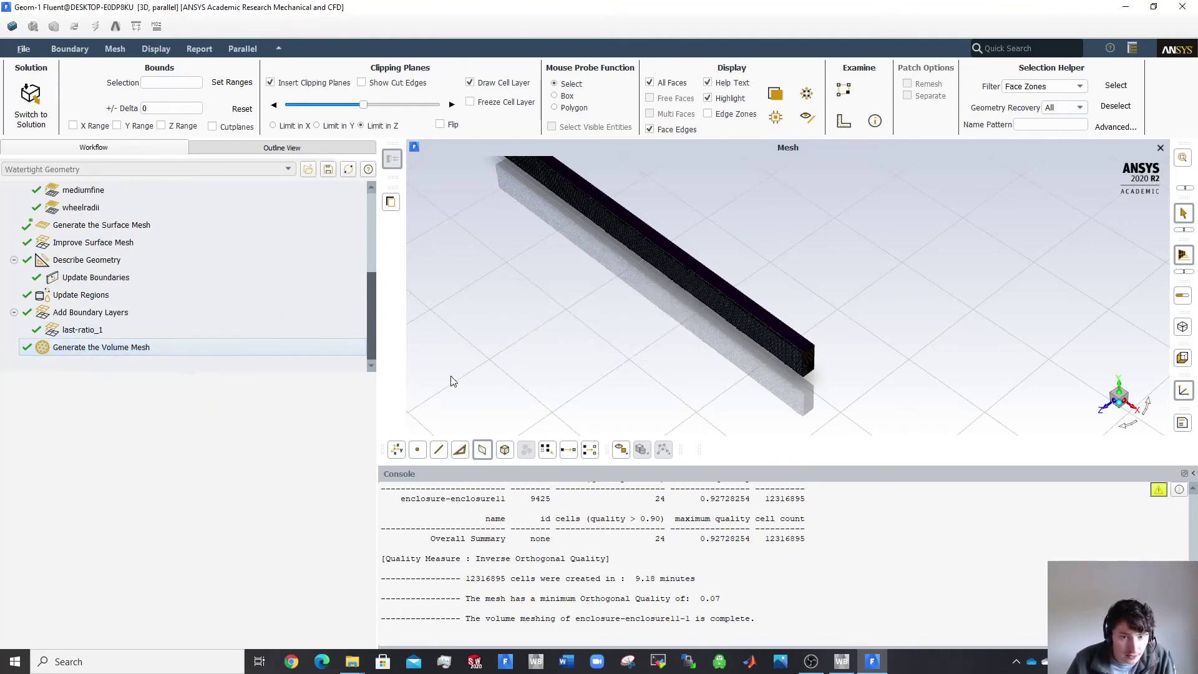
# Try the clipping plane limited in Y, then limit it in X for a section across the enclosure.
pyautogui.scroll(4, 748, 328)
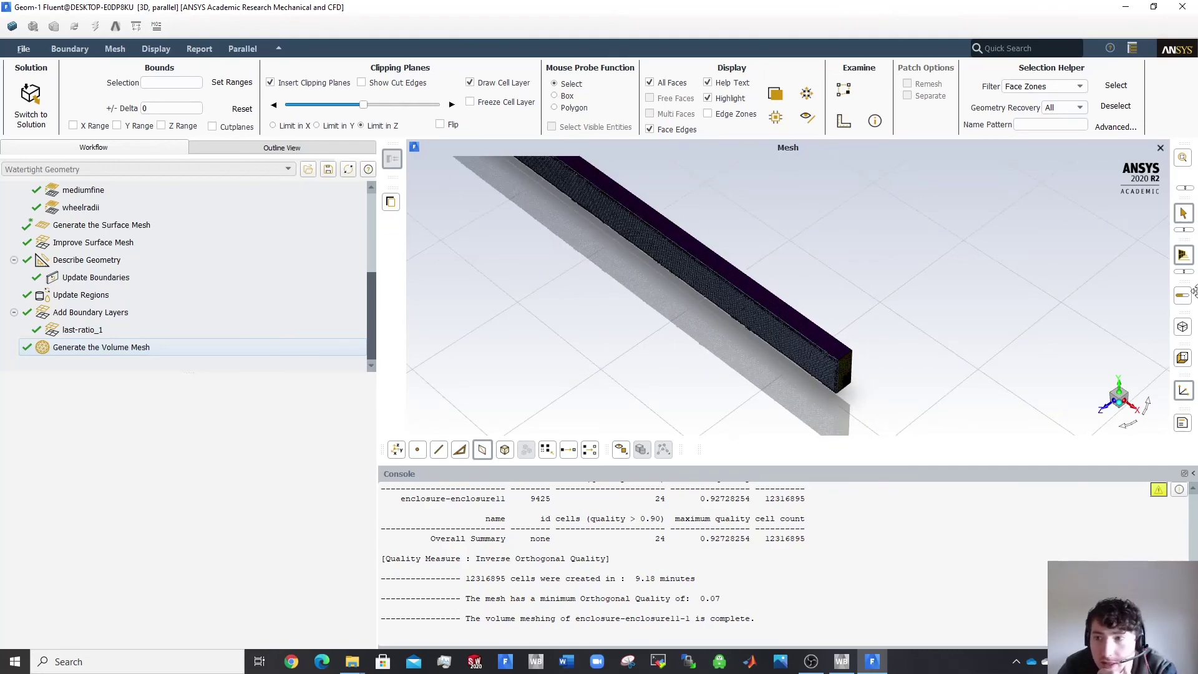
pyautogui.moveTo(703, 356); pyautogui.dragTo(648, 376)
pyautogui.scroll(5, 648, 372)
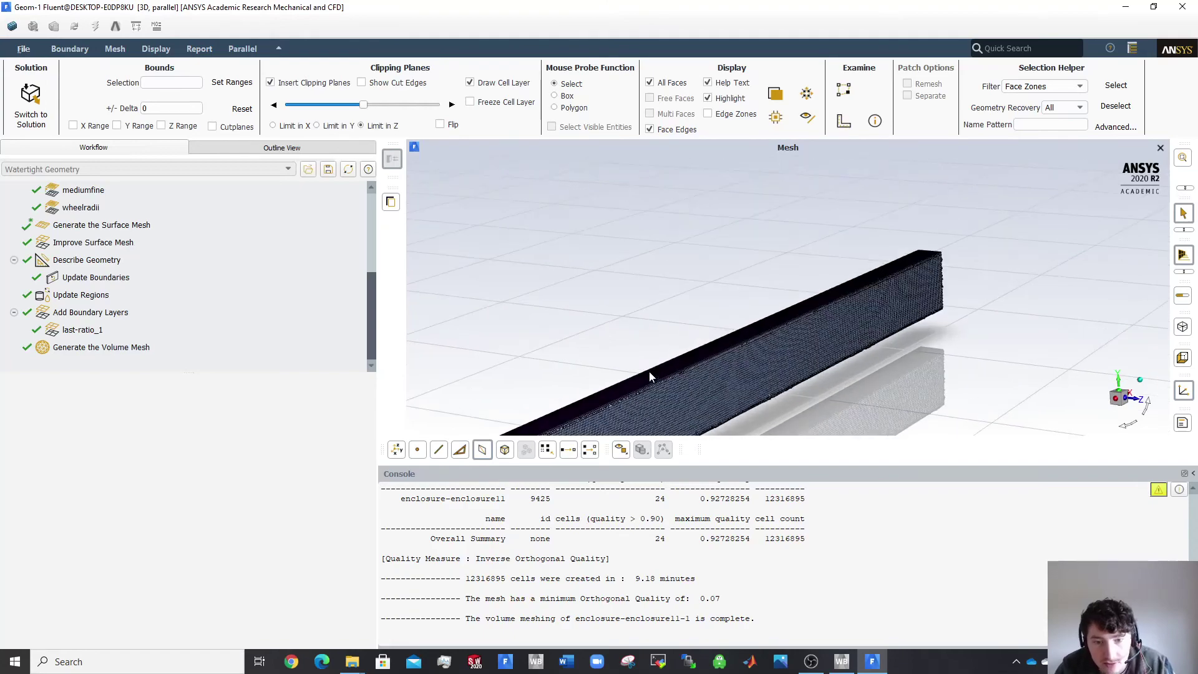
pyautogui.scroll(-6, 515, 262)
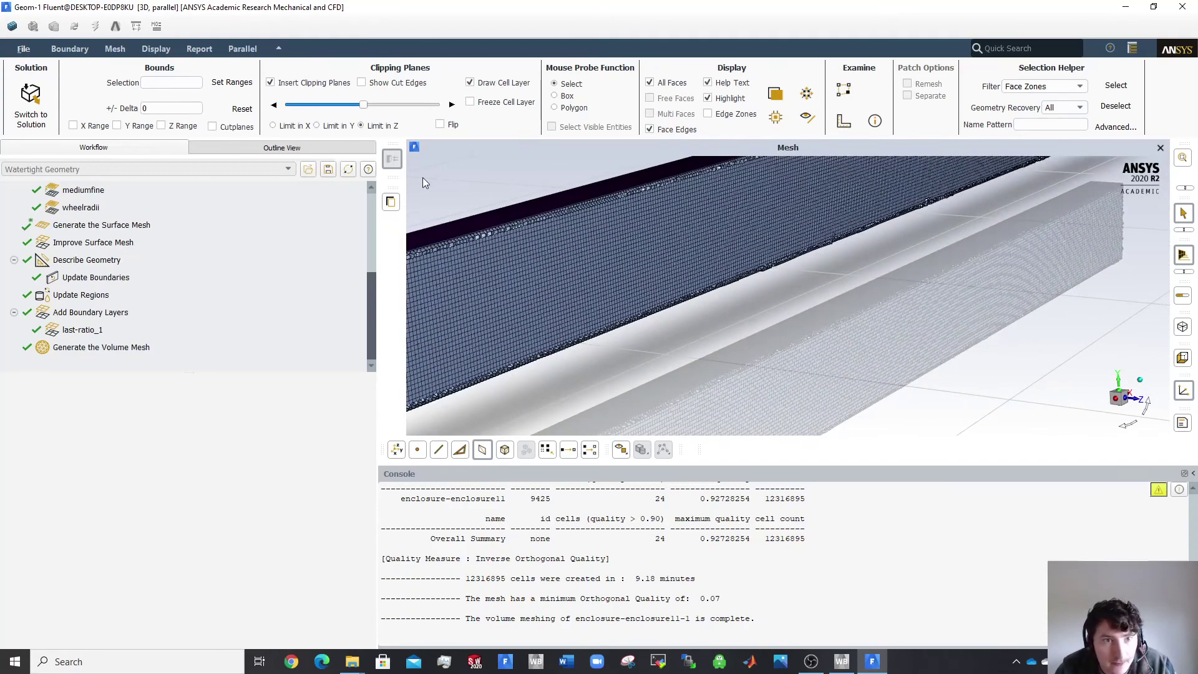
pyautogui.moveTo(938, 251); pyautogui.dragTo(892, 267)
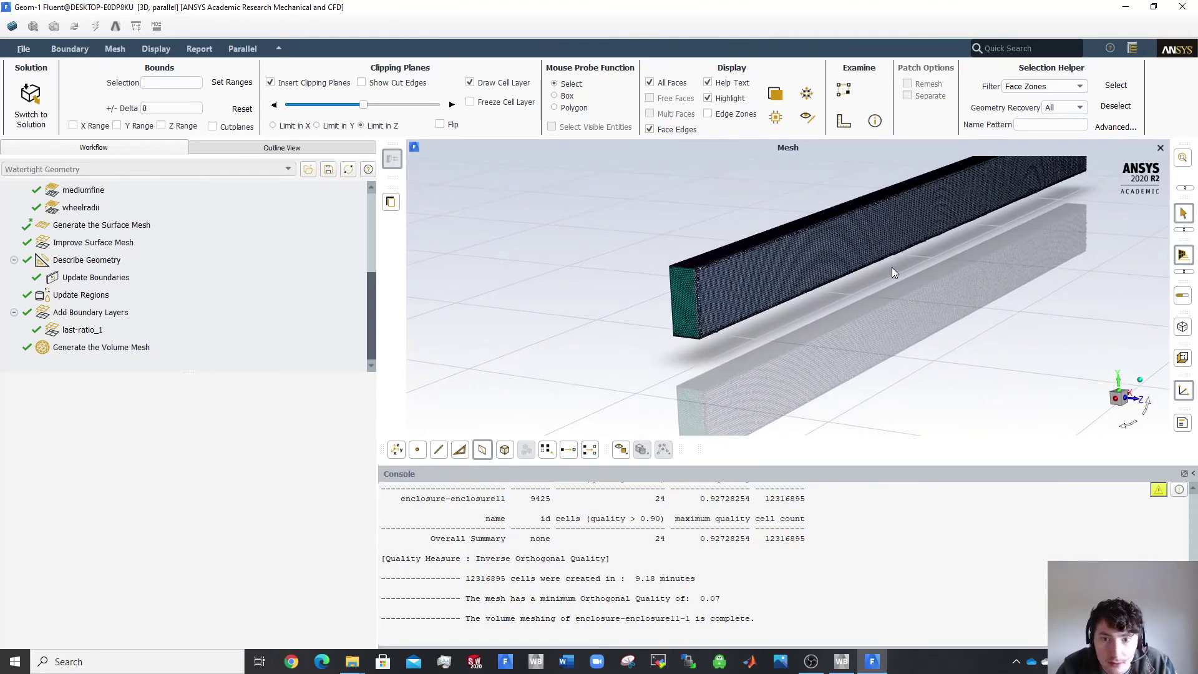
pyautogui.click(344, 125)
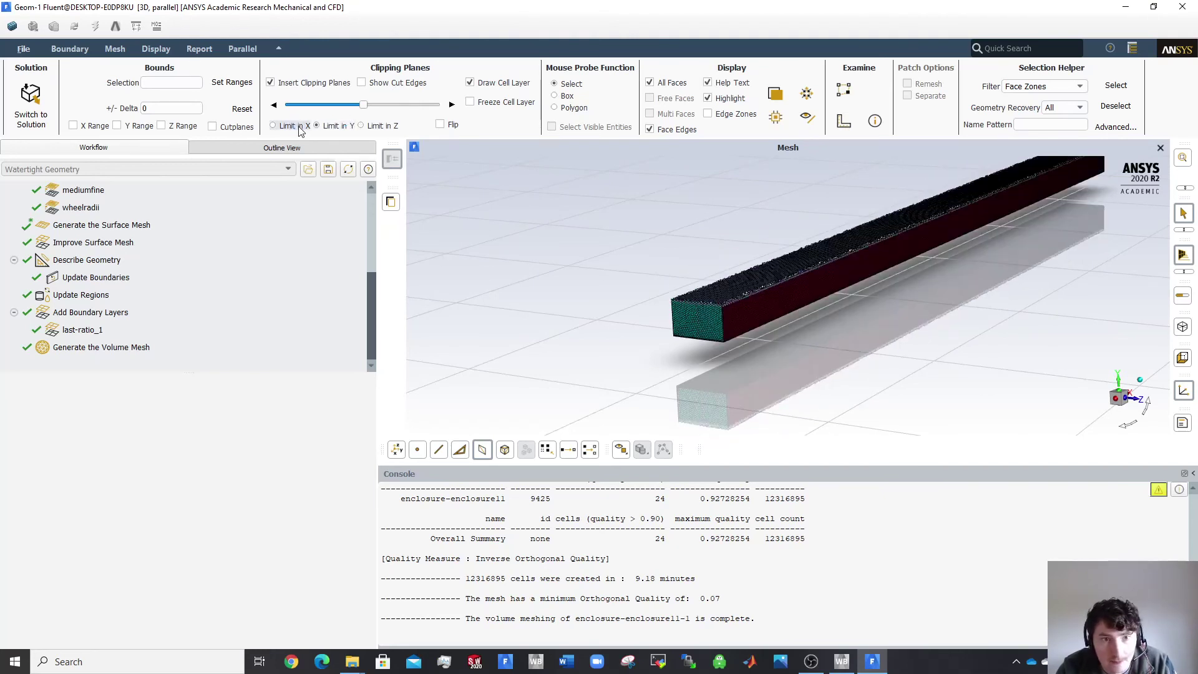
pyautogui.click(299, 126)
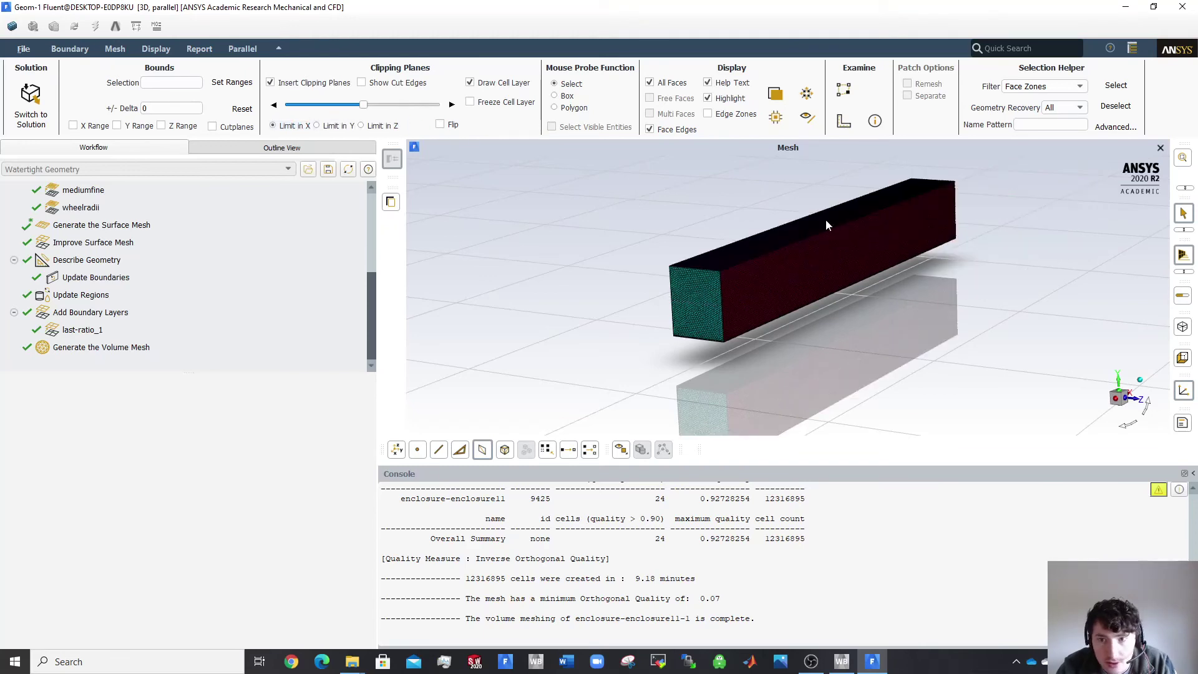
# Shift the X clipping plane along the enclosure until it cuts through the vehicle.
pyautogui.moveTo(884, 249); pyautogui.dragTo(913, 265)
pyautogui.scroll(8, 842, 279)
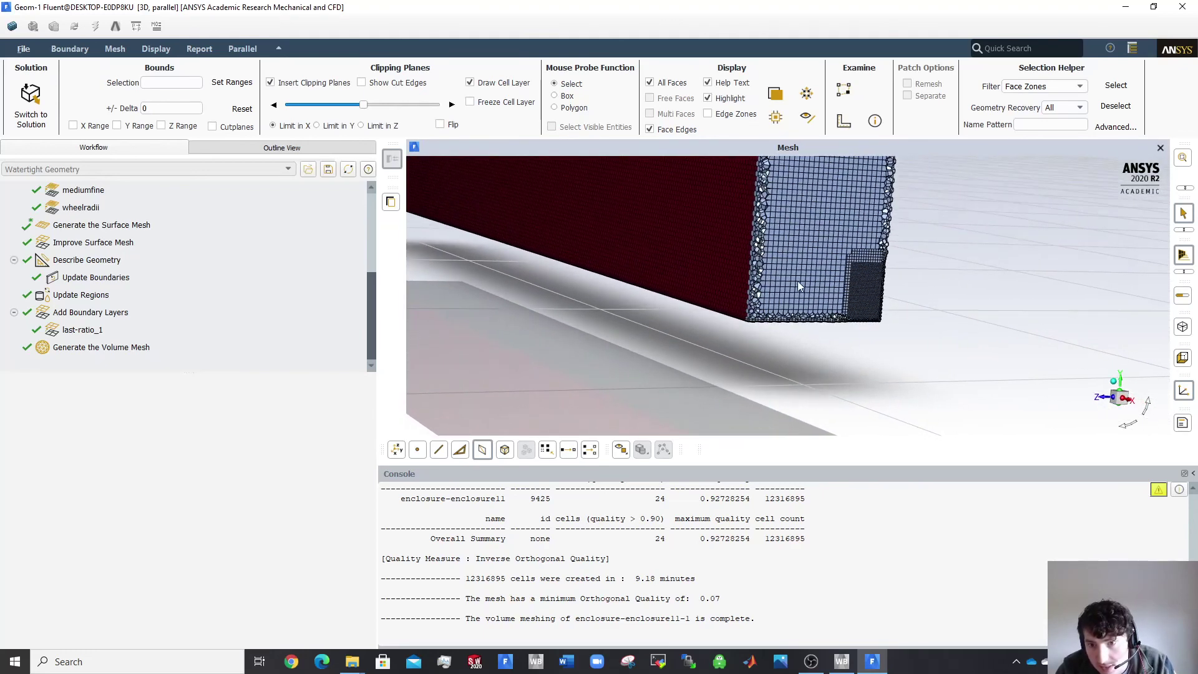
pyautogui.moveTo(364, 108); pyautogui.dragTo(328, 108)
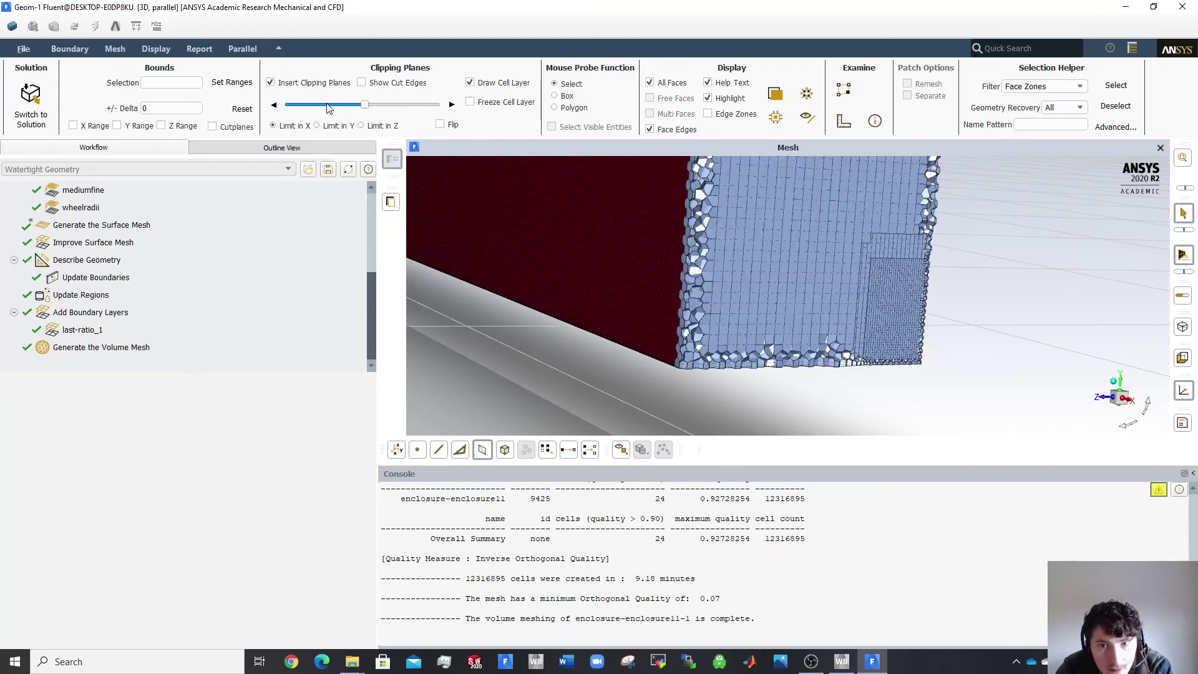
pyautogui.click(326, 104)
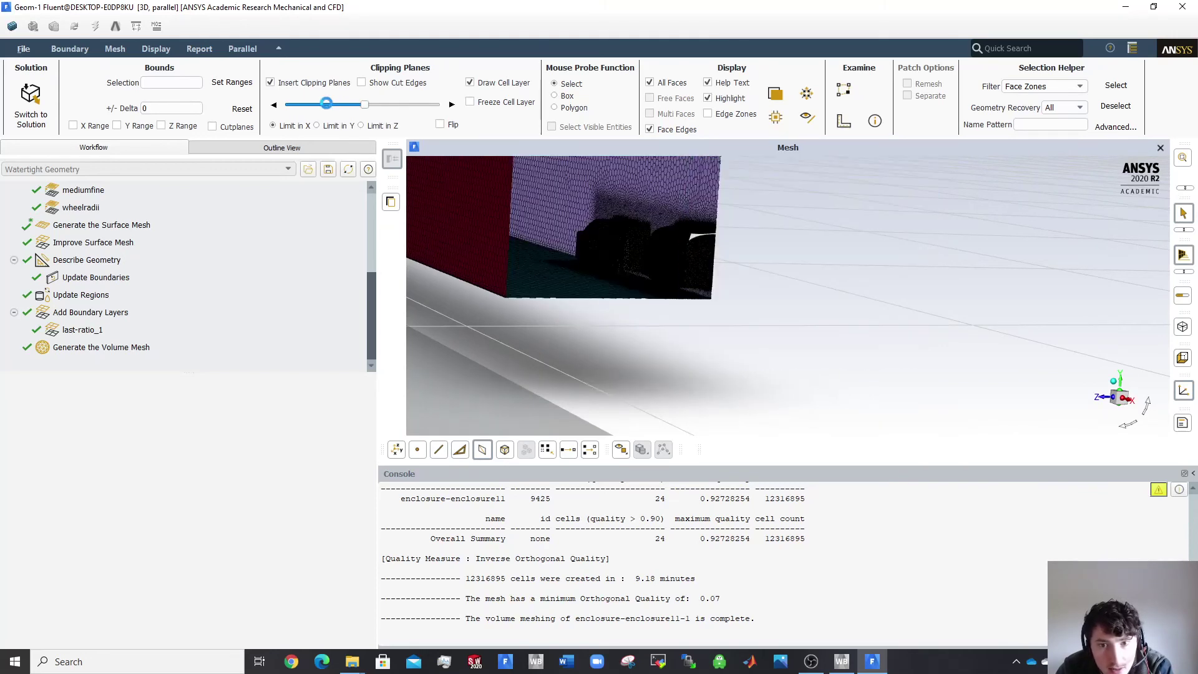
pyautogui.scroll(3, 692, 243)
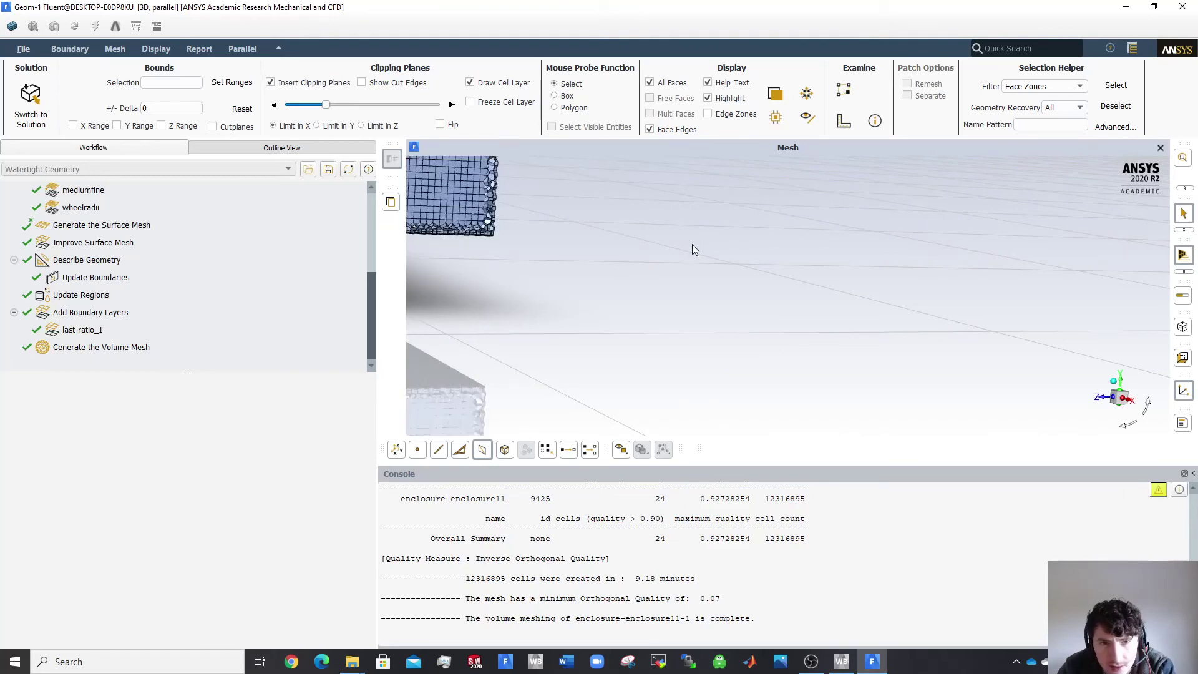
pyautogui.scroll(-3, 641, 248)
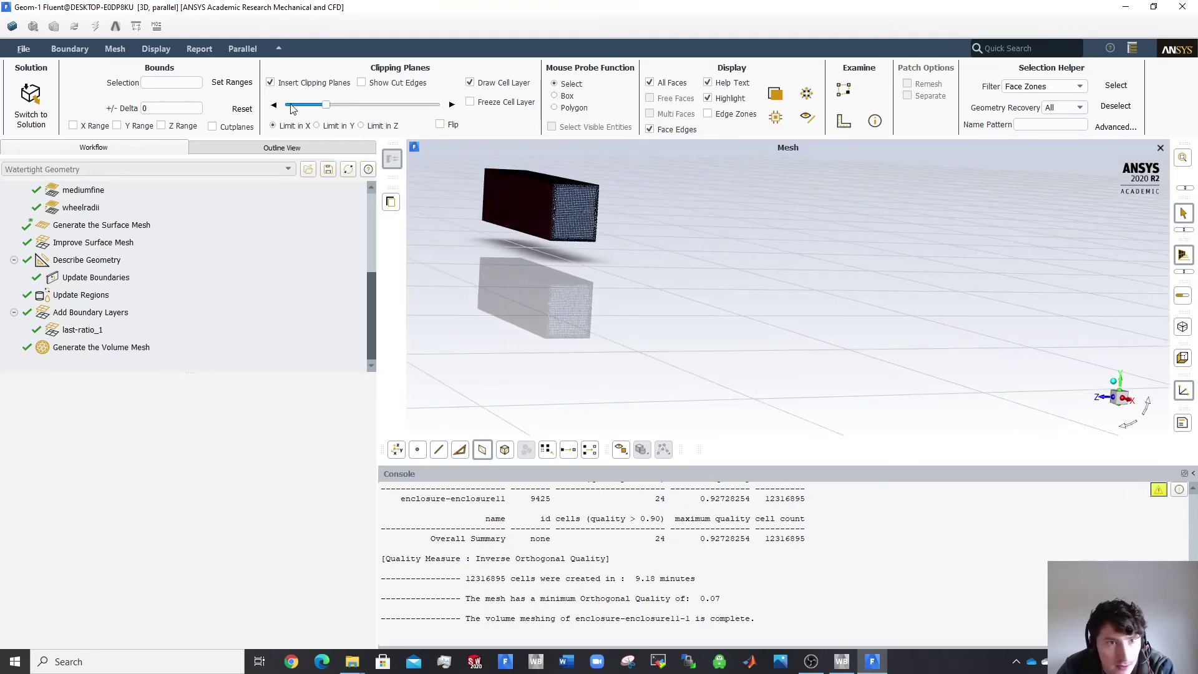
pyautogui.click(348, 110)
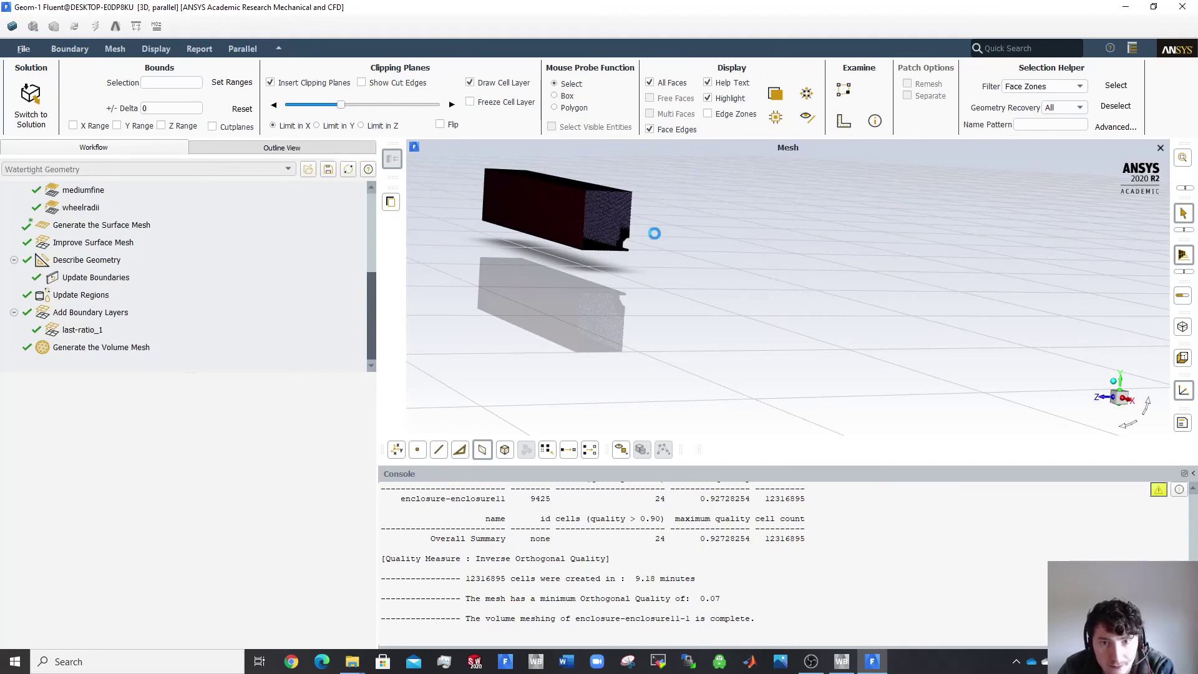
# Examine the section's boundary layers, polyhedral transition cells and hexahedral refinement along the ground, underside and curved body surfaces.
pyautogui.scroll(3, 649, 237)
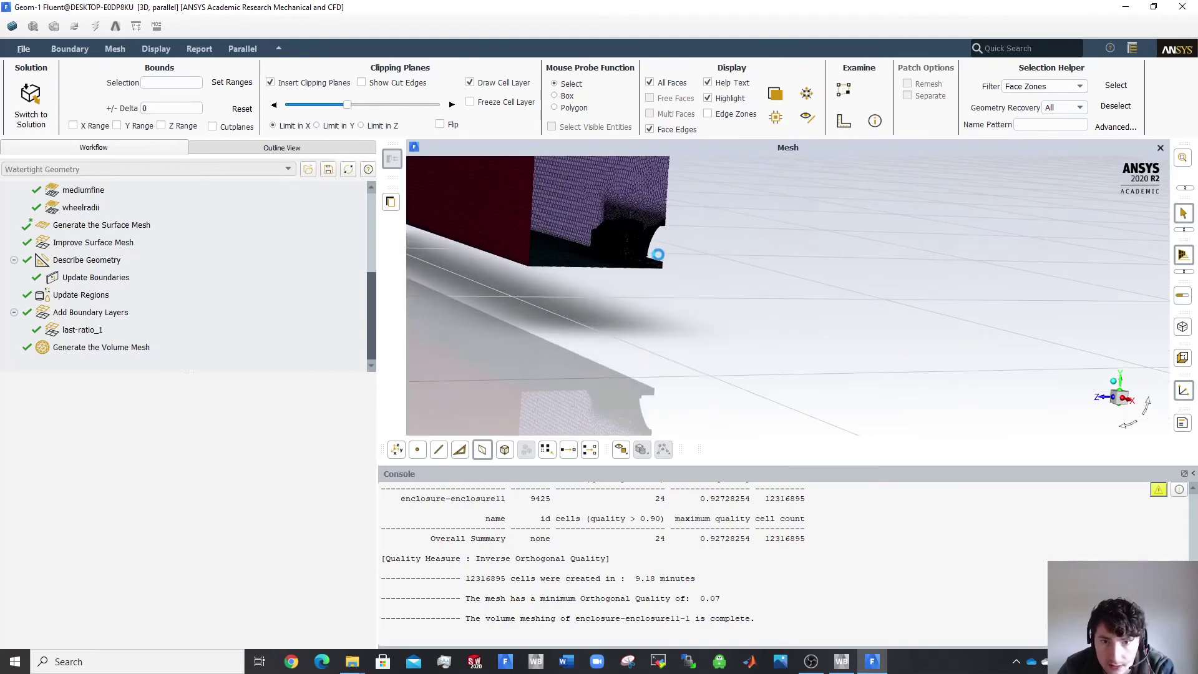
pyautogui.scroll(4, 655, 262)
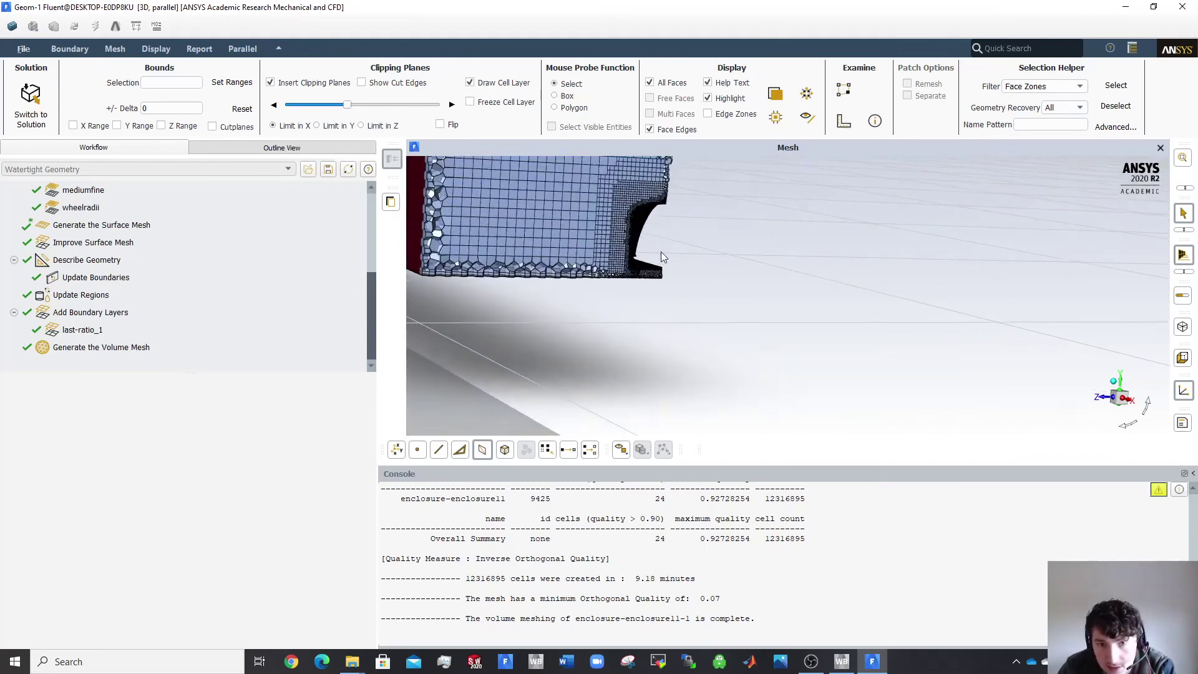
pyautogui.scroll(3, 624, 287)
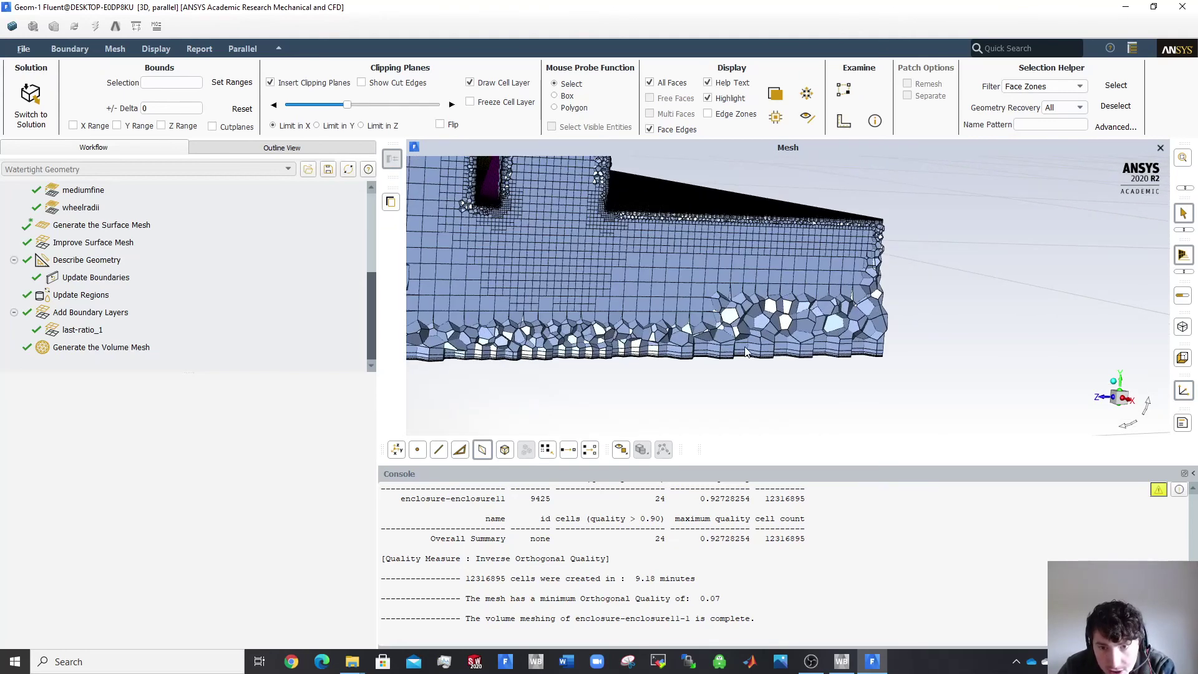
pyautogui.scroll(5, 622, 220)
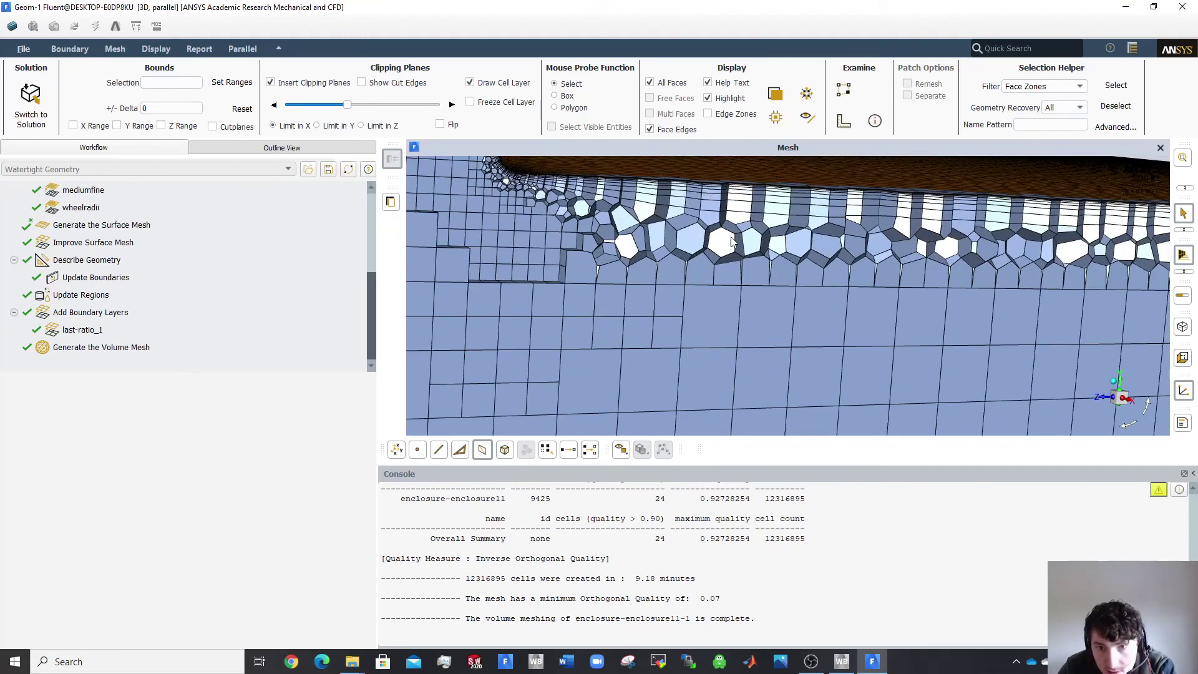
pyautogui.scroll(-6, 712, 335)
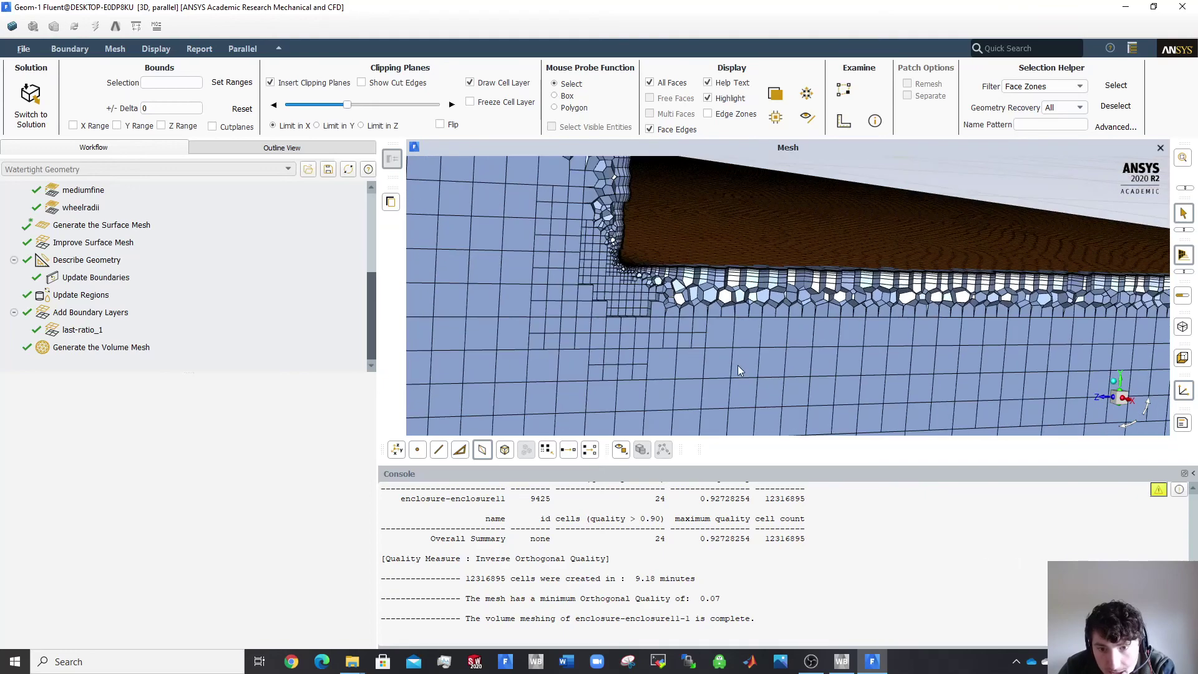
pyautogui.scroll(-6, 746, 387)
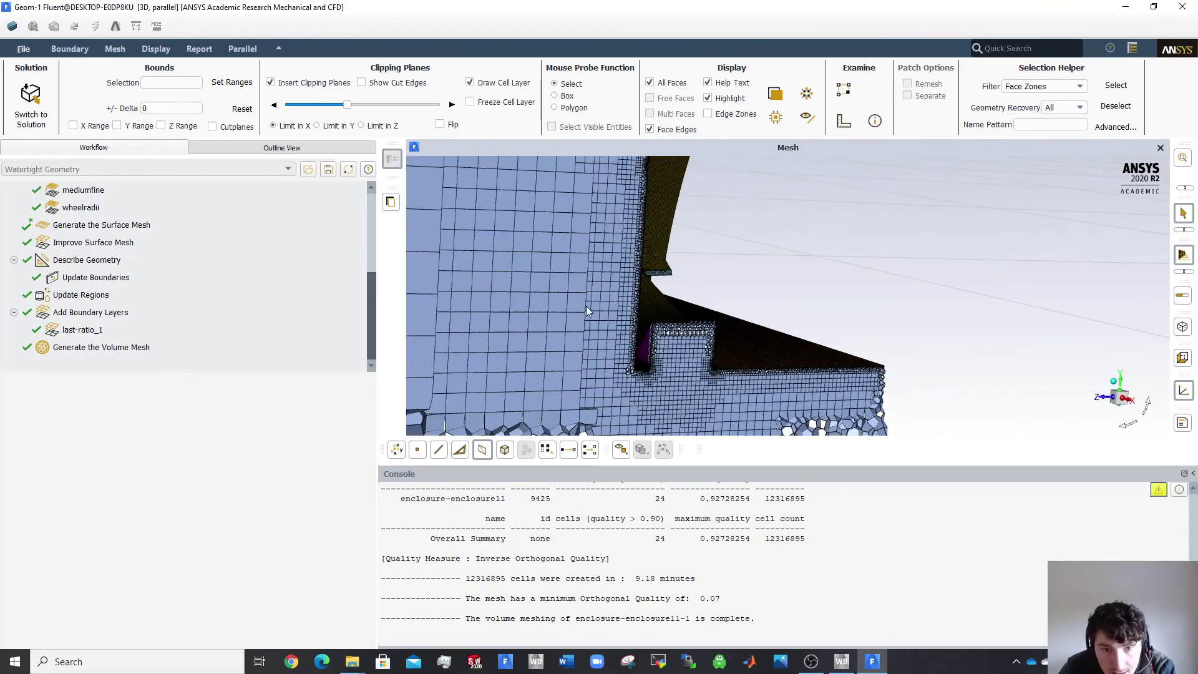
pyautogui.scroll(4, 469, 310)
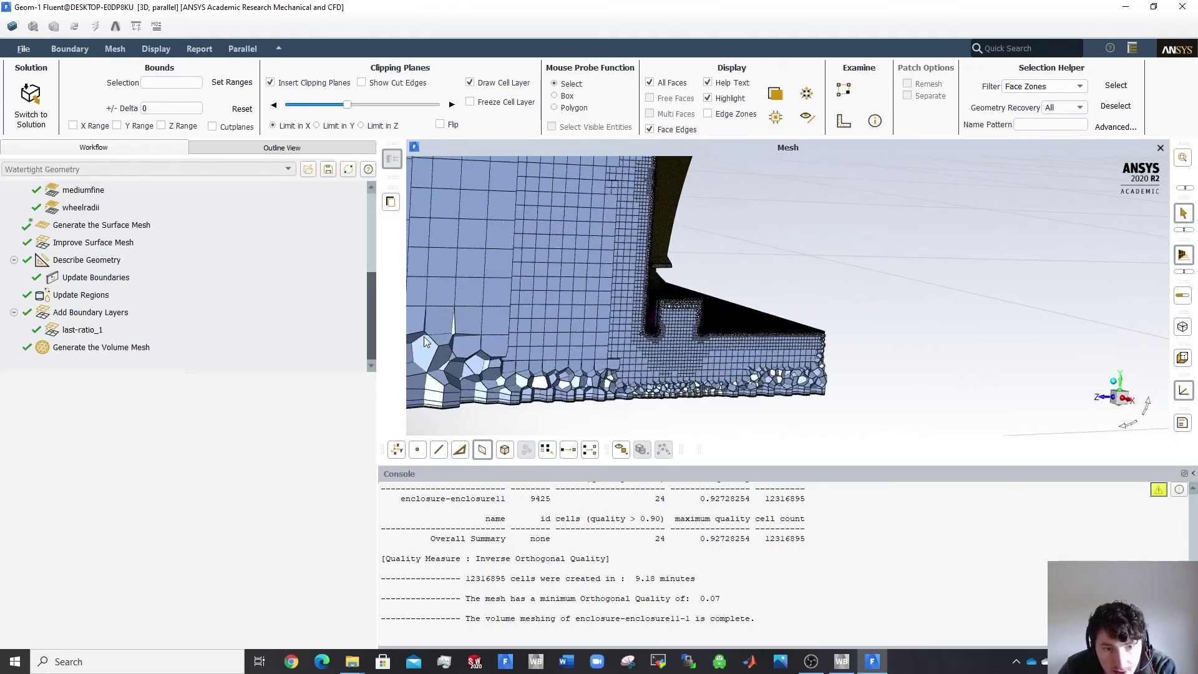
pyautogui.moveTo(466, 354); pyautogui.dragTo(624, 368)
pyautogui.scroll(5, 624, 368)
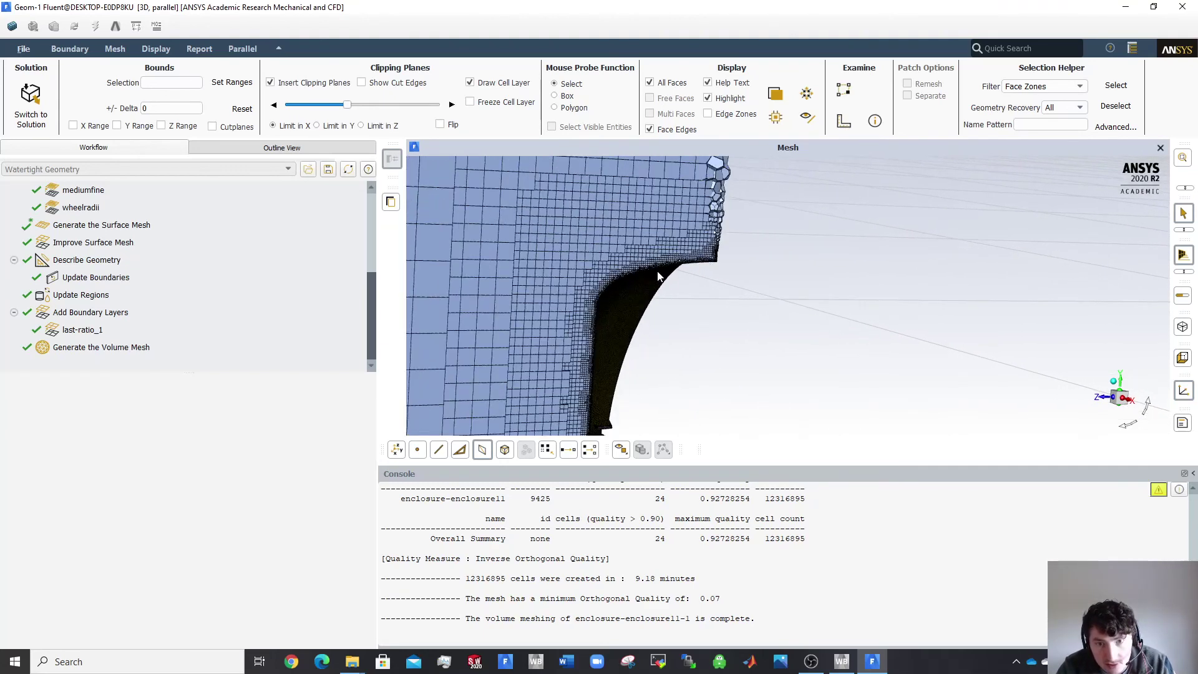
pyautogui.scroll(2, 626, 268)
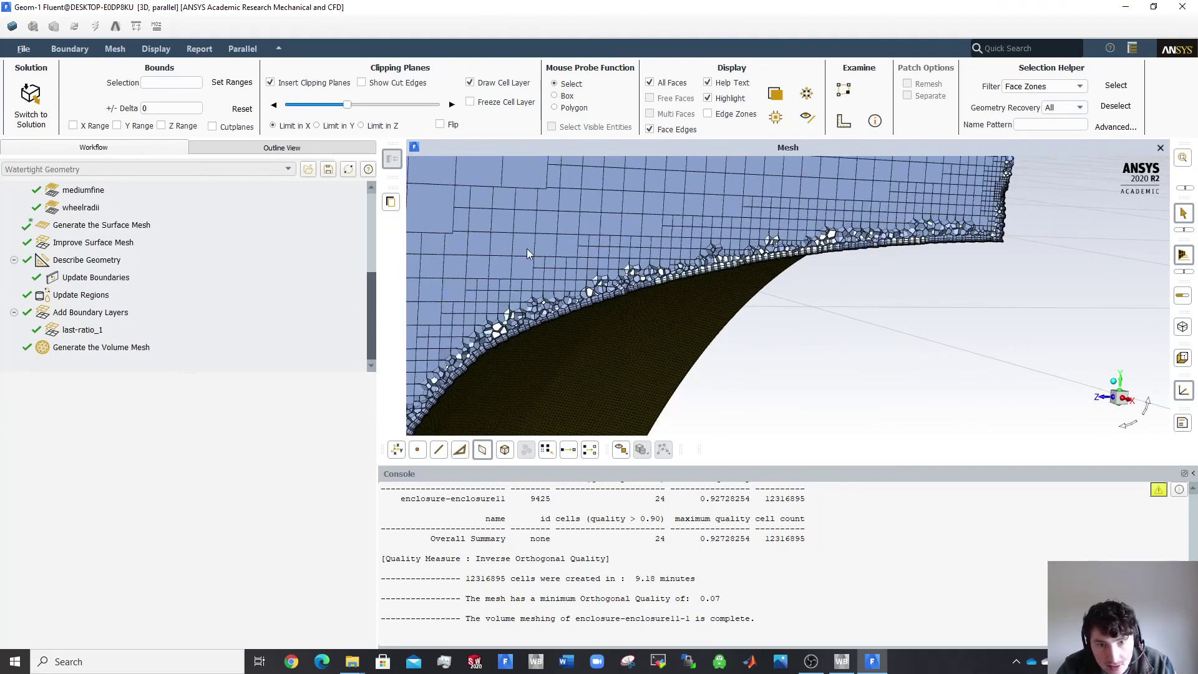
# Examine the polyhedral surface mesh where body faces meet in narrow, sharp corners.
pyautogui.moveTo(566, 245); pyautogui.dragTo(851, 261)
pyautogui.moveTo(683, 300); pyautogui.dragTo(832, 344)
pyautogui.scroll(3, 832, 344)
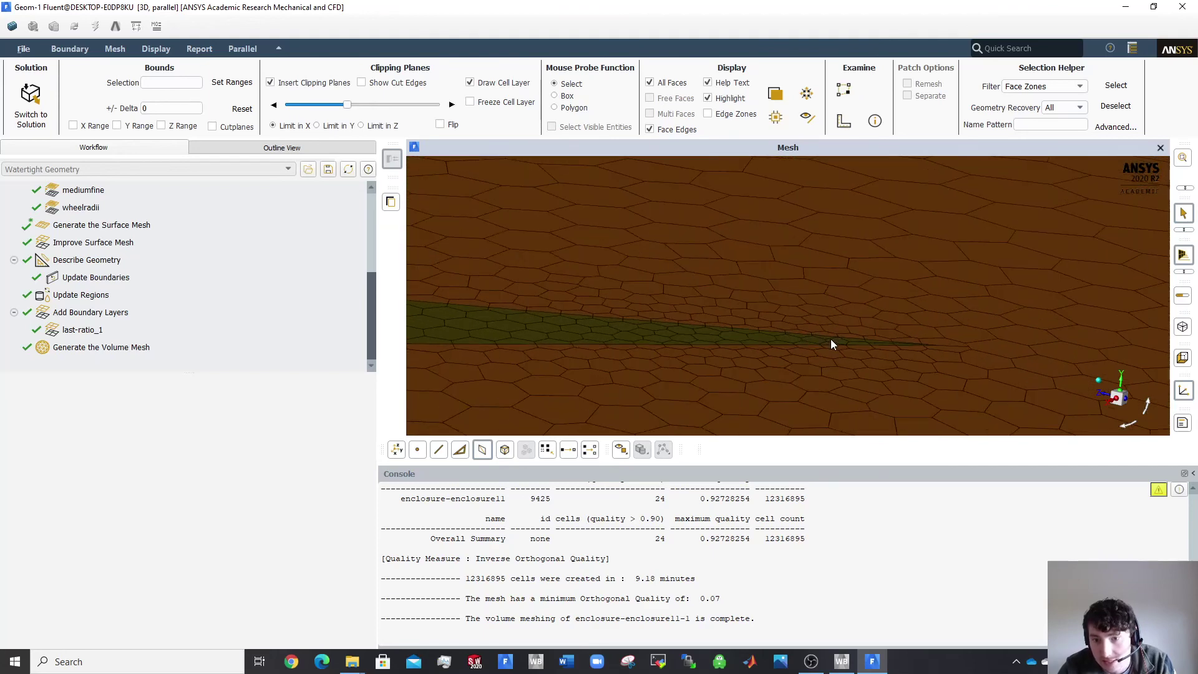
pyautogui.scroll(3, 1011, 345)
pyautogui.scroll(-5, 1026, 342)
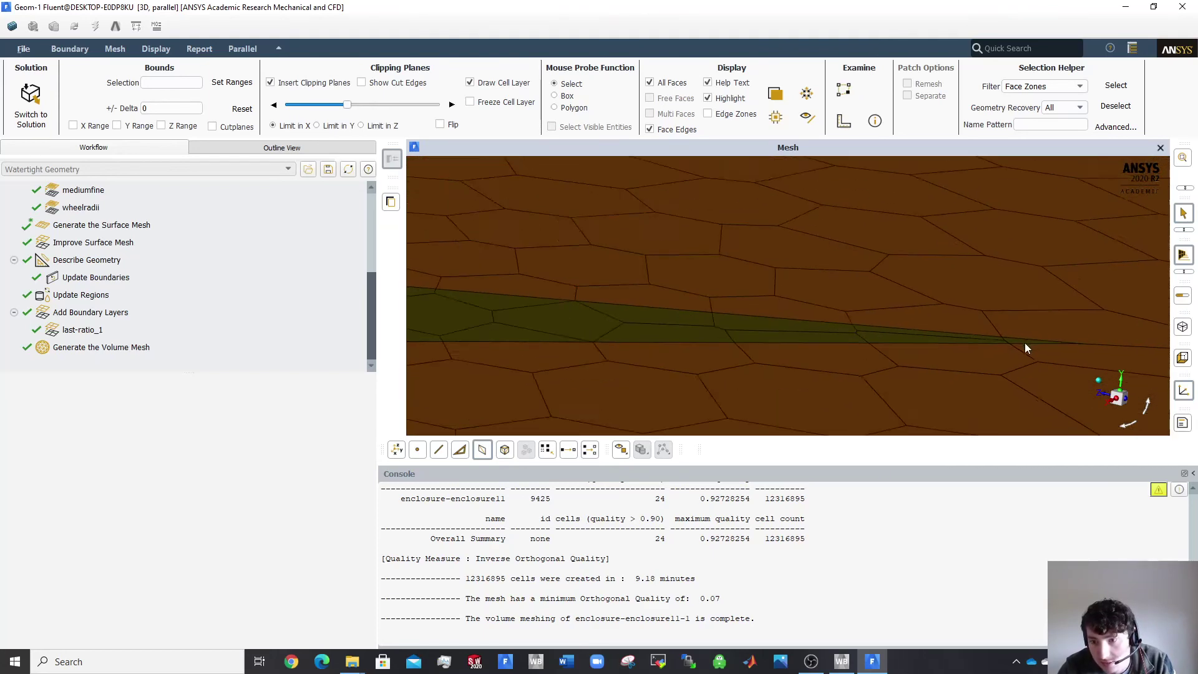
pyautogui.scroll(3, 993, 353)
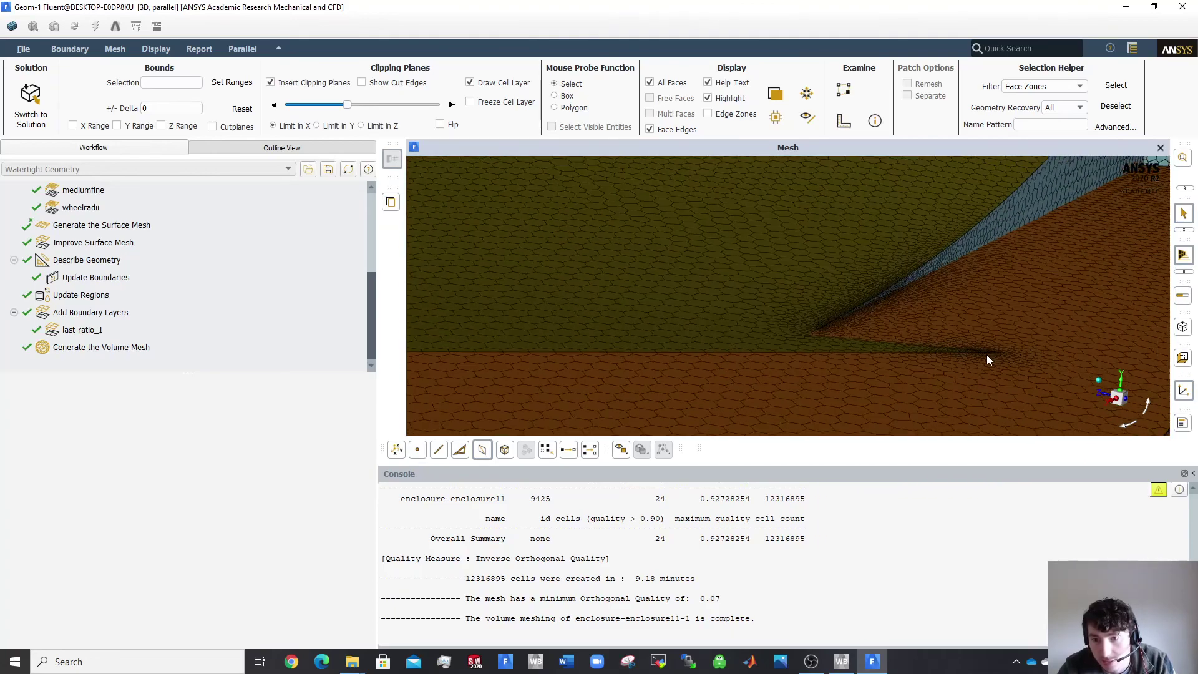
pyautogui.scroll(-6, 936, 352)
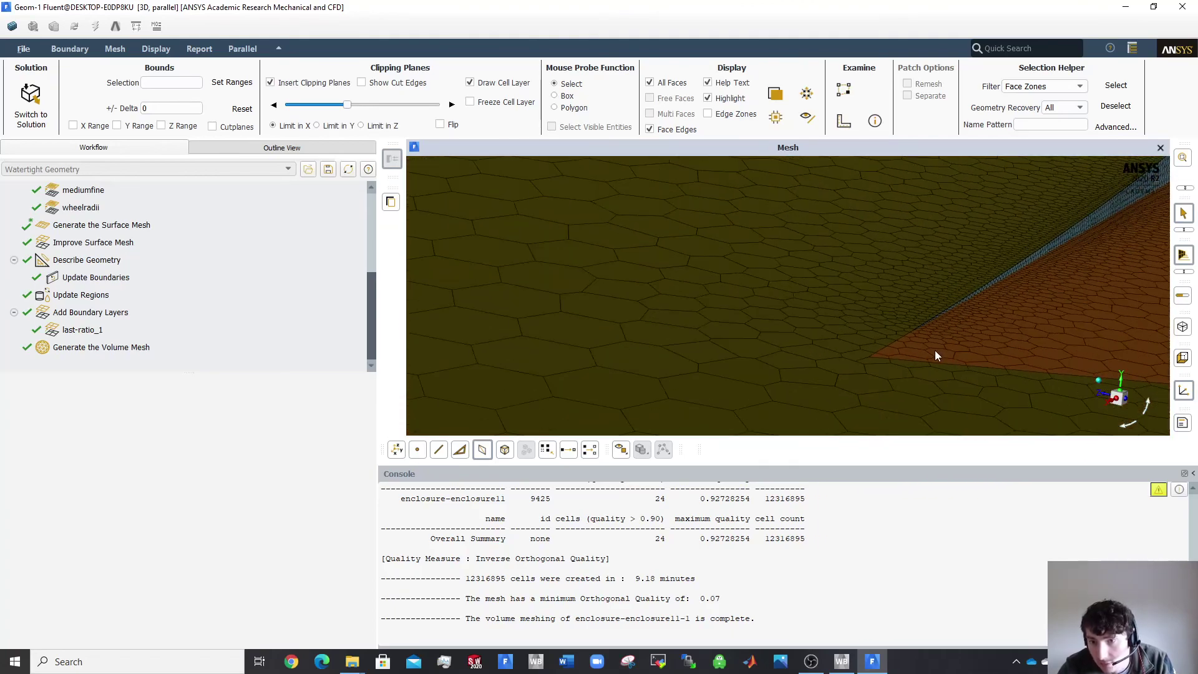
# Examine the surface mesh refinement at the sharp recess corner near the wheel, then review the mesh around the whole vehicle.
pyautogui.moveTo(933, 350); pyautogui.dragTo(581, 272)
pyautogui.scroll(5, 877, 251)
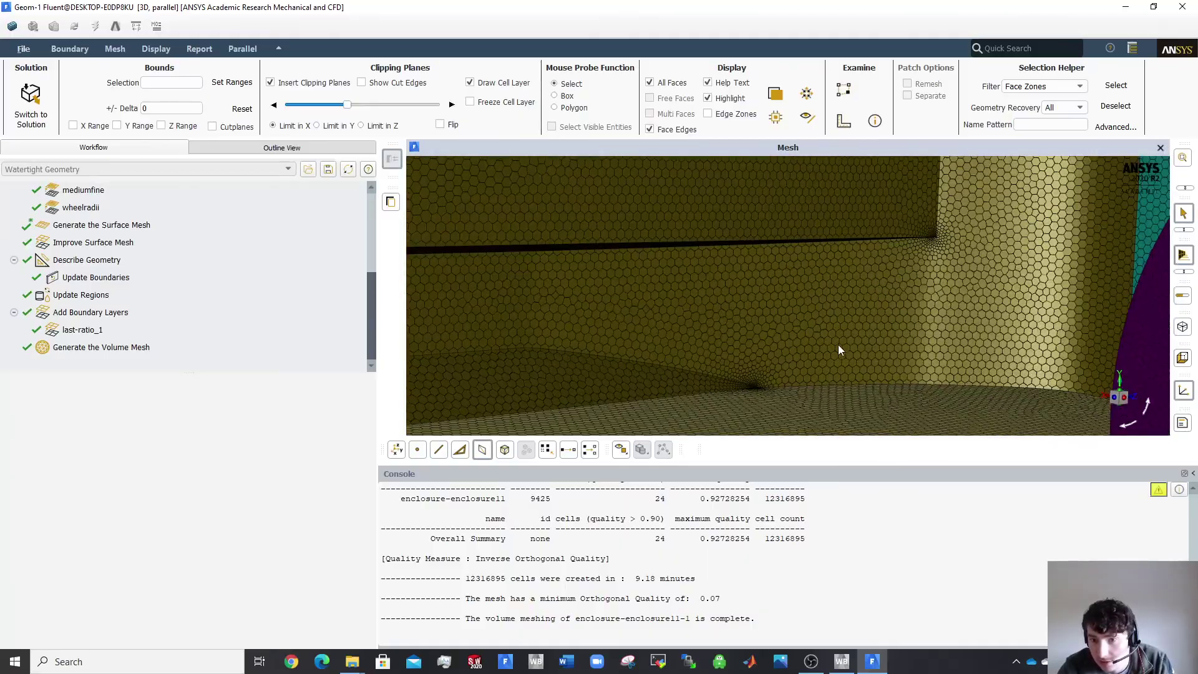
pyautogui.scroll(8, 750, 383)
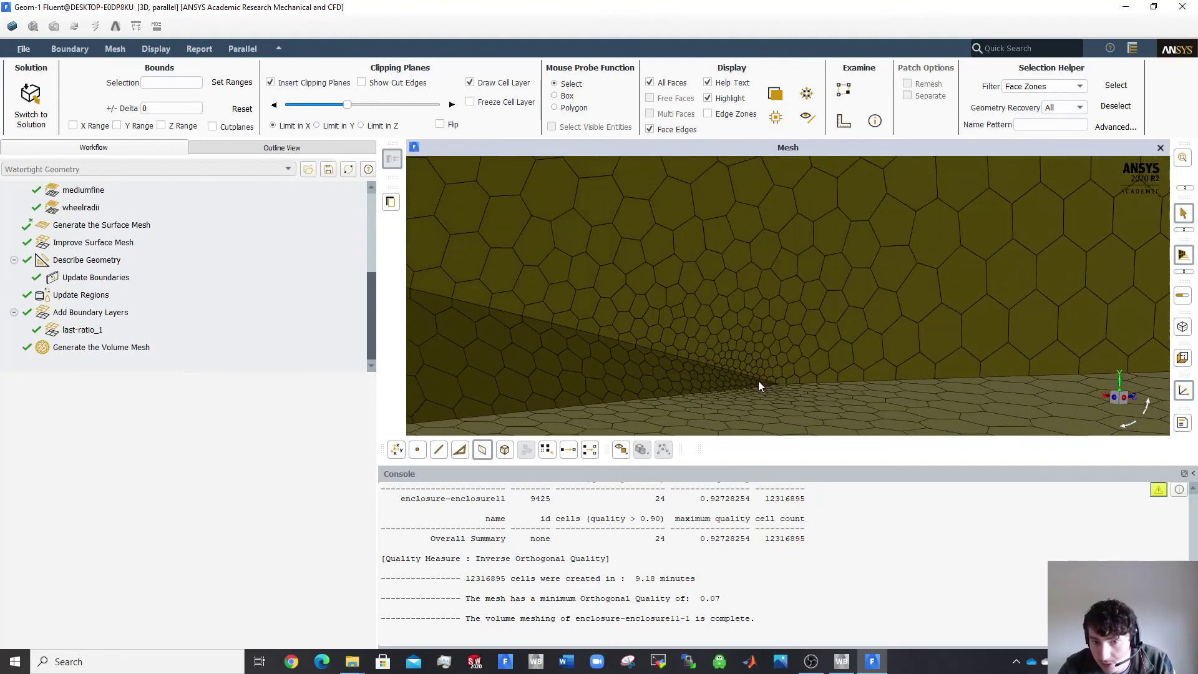
pyautogui.scroll(5, 757, 386)
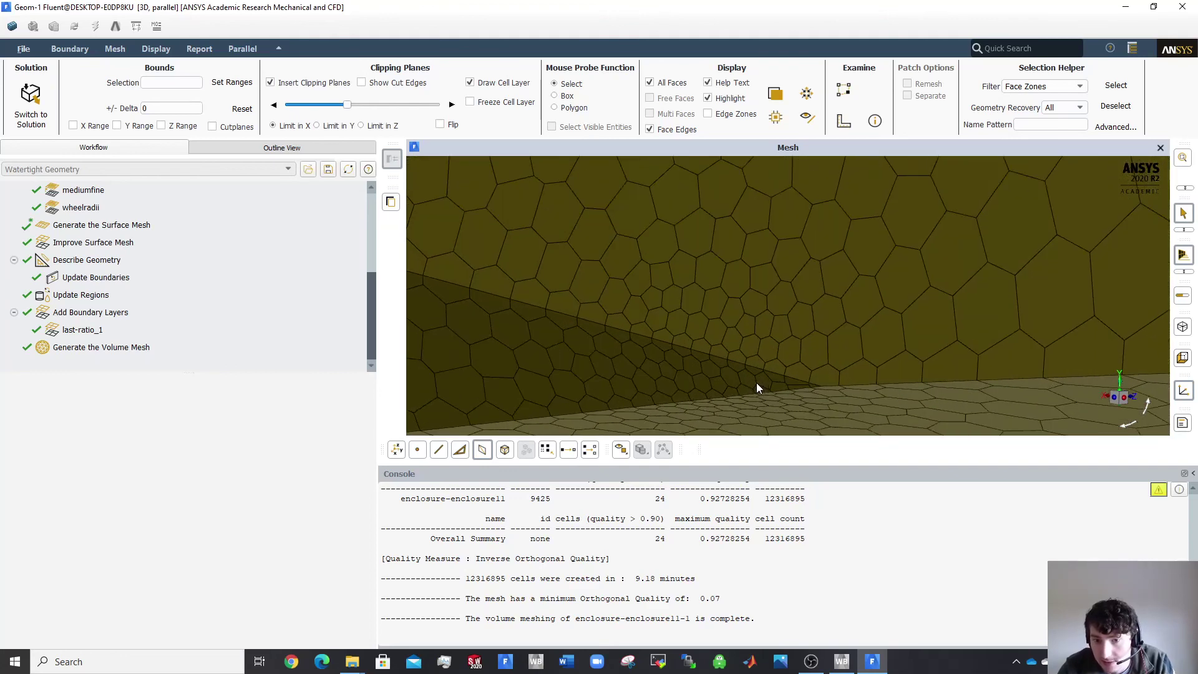
pyautogui.scroll(-3, 804, 384)
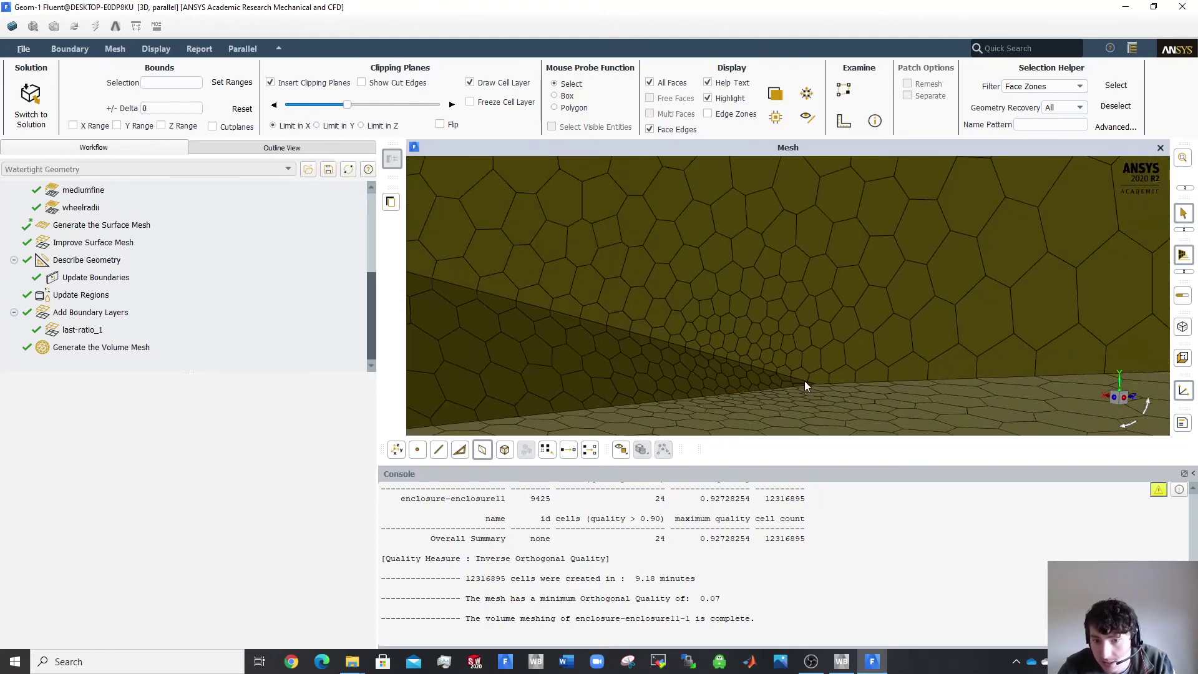
pyautogui.scroll(-10, 800, 383)
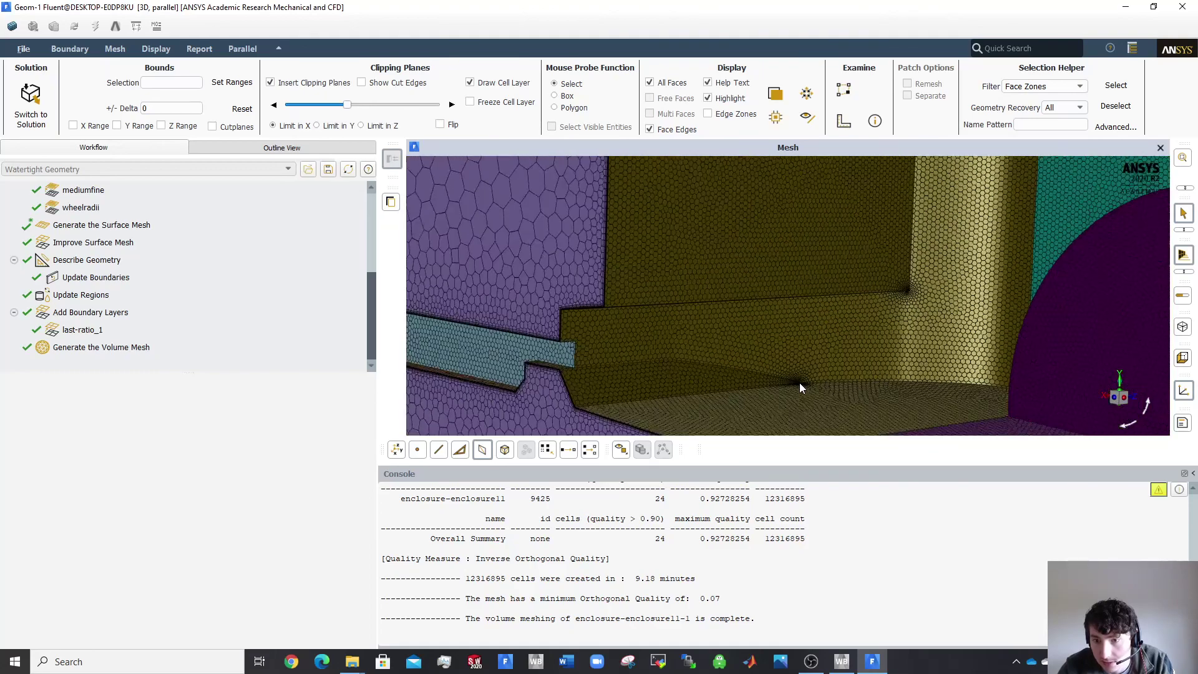
pyautogui.scroll(-10, 799, 380)
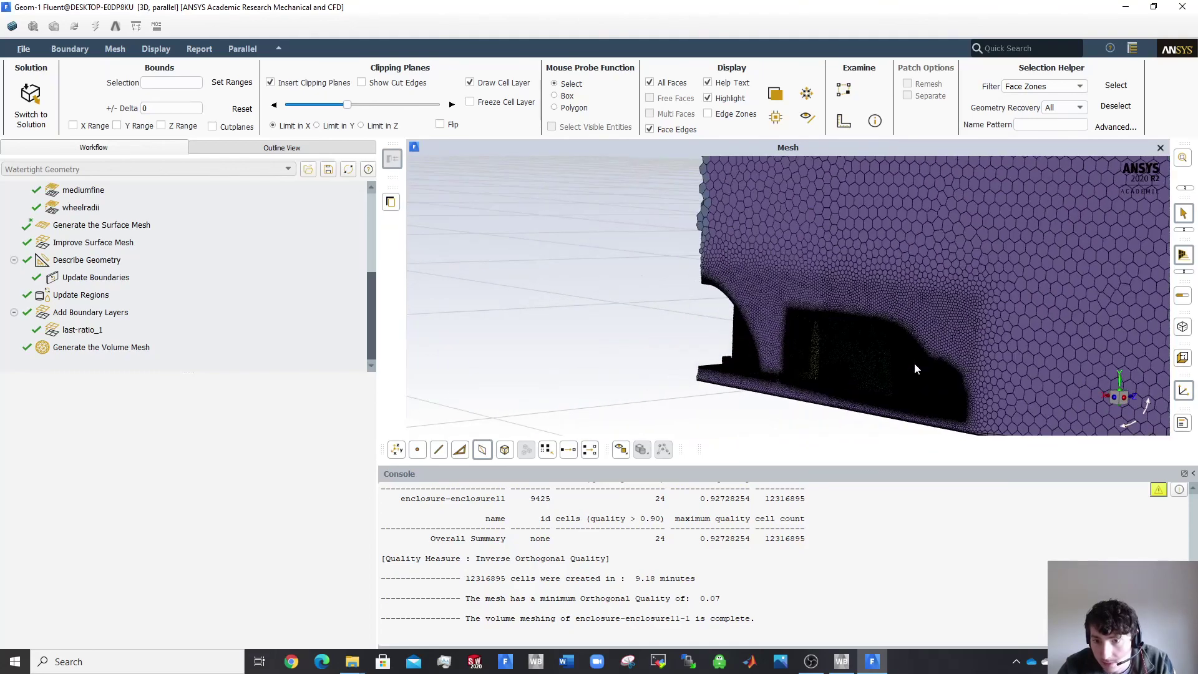
pyautogui.moveTo(978, 361); pyautogui.dragTo(565, 368)
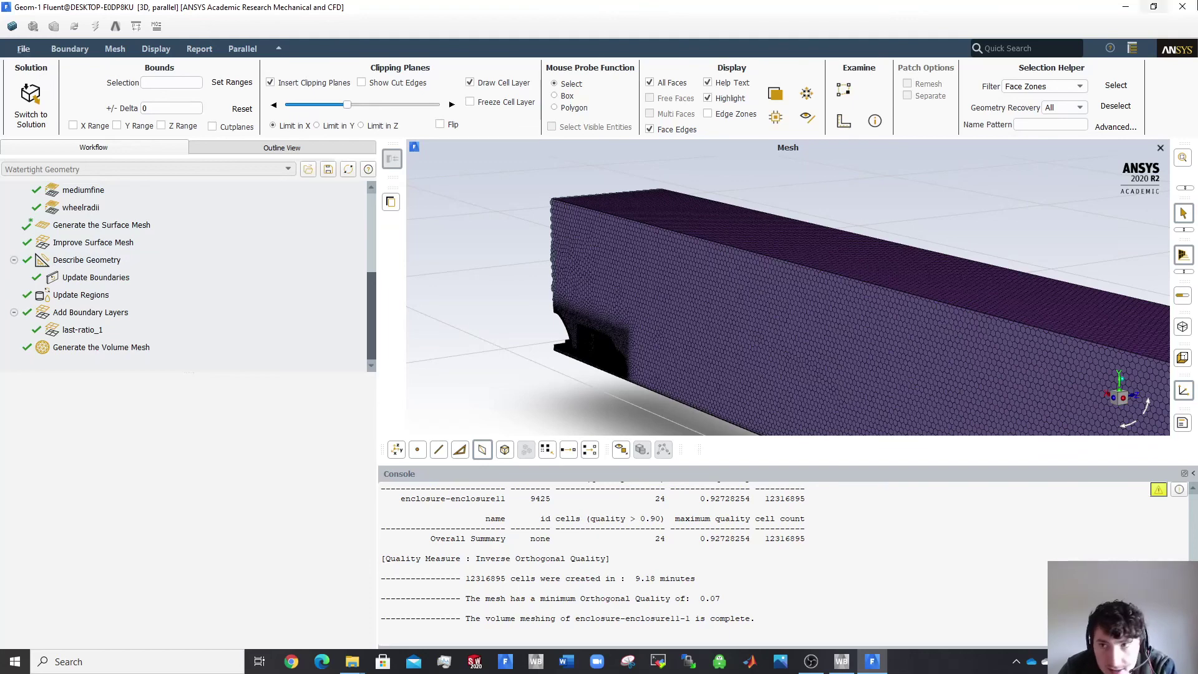
# Close the meshing session so the mesh is written to FLTG.msh in the project folder.
pyautogui.click(1181, 6)
pyautogui.click(628, 346)
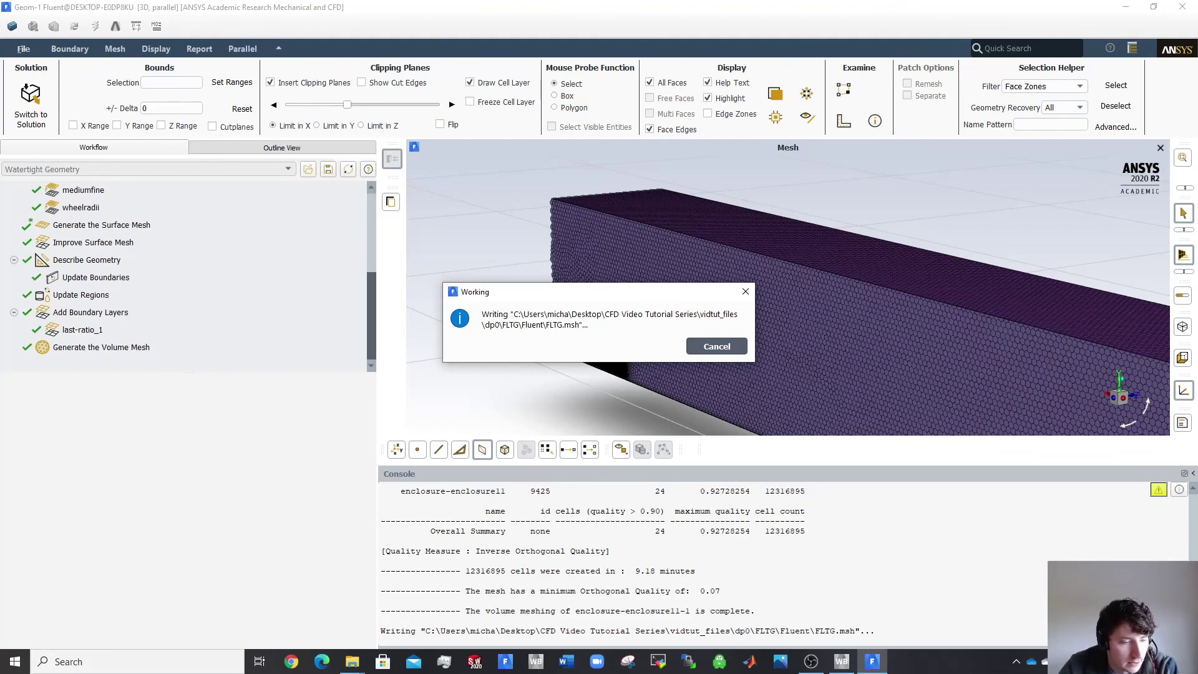
pyautogui.hotkey('alt', 'Tab')
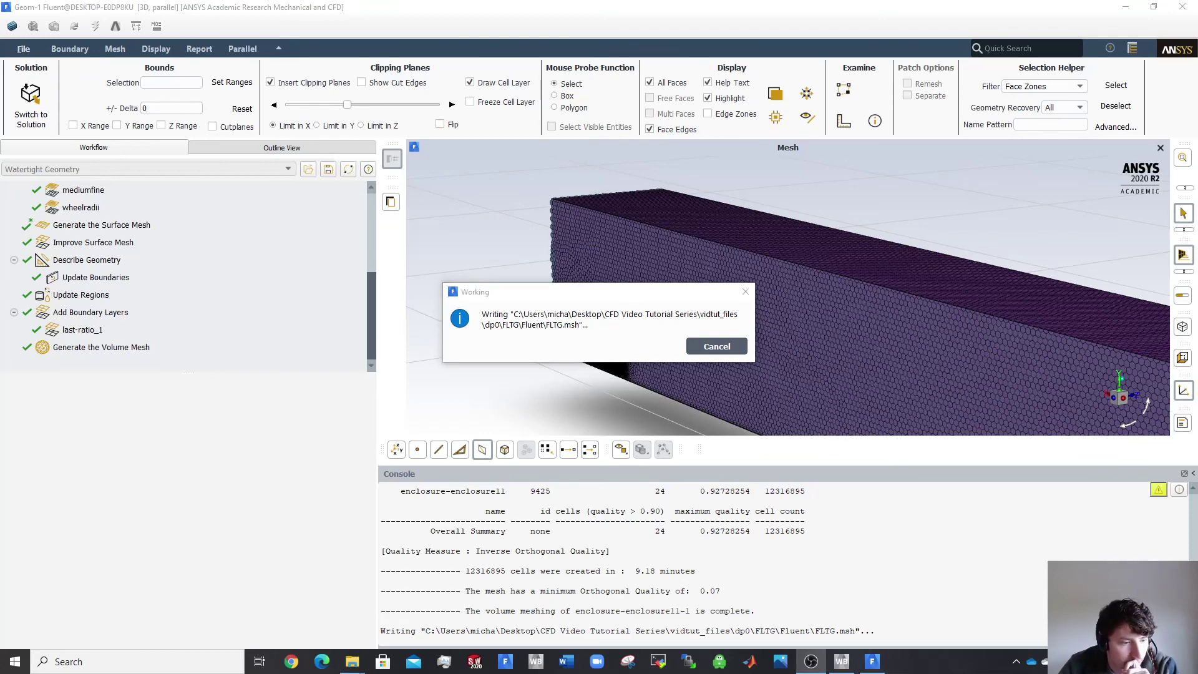